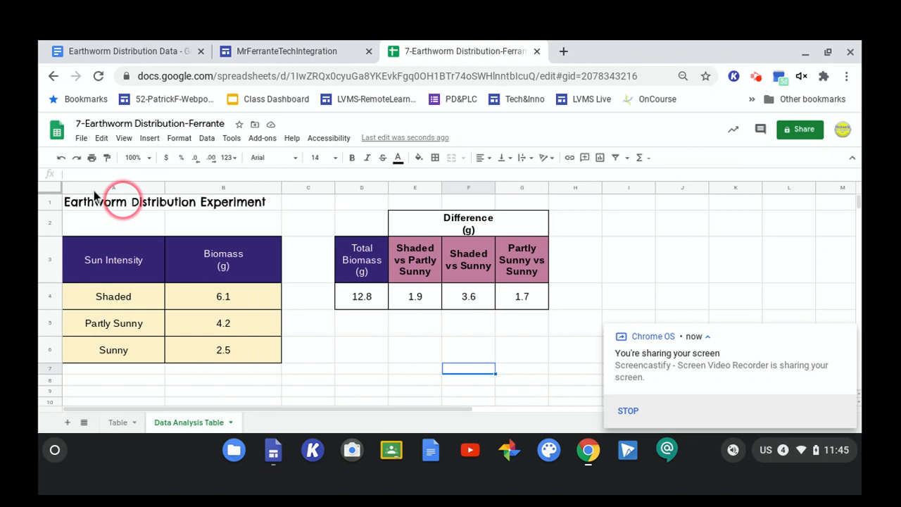
Copy the "Earthworm Distribution Experiment" title cell from A1 into cell D1.
{"action": "left_click", "coordinate": [94, 195]}
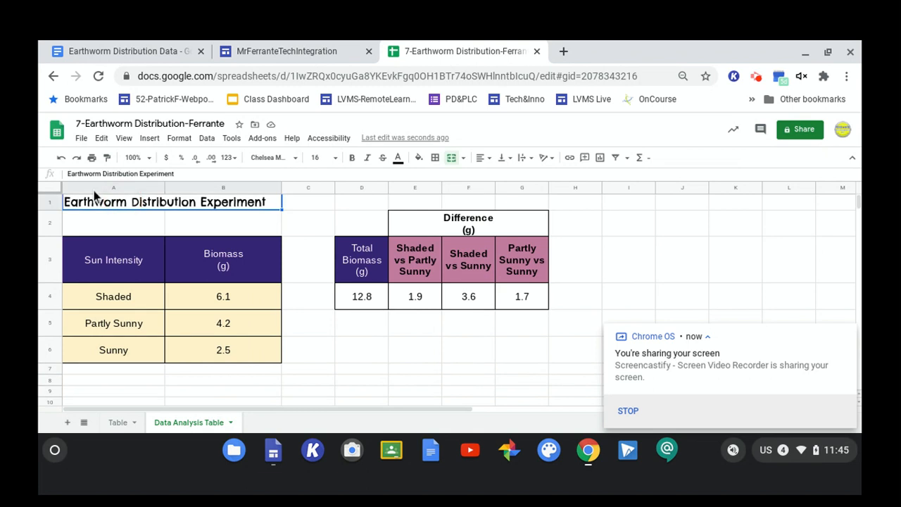
{"action": "left_click", "coordinate": [115, 202]}
{"action": "key", "text": "ctrl+c"}
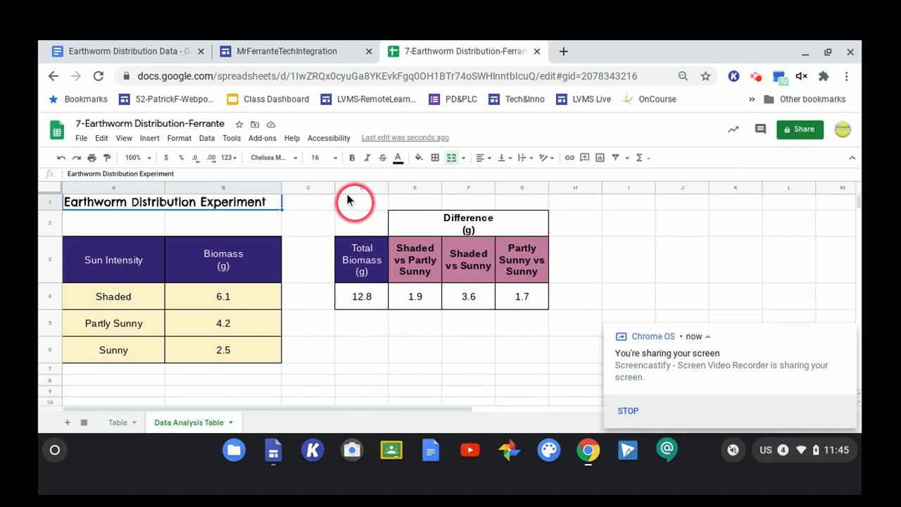
{"action": "left_click", "coordinate": [352, 199]}
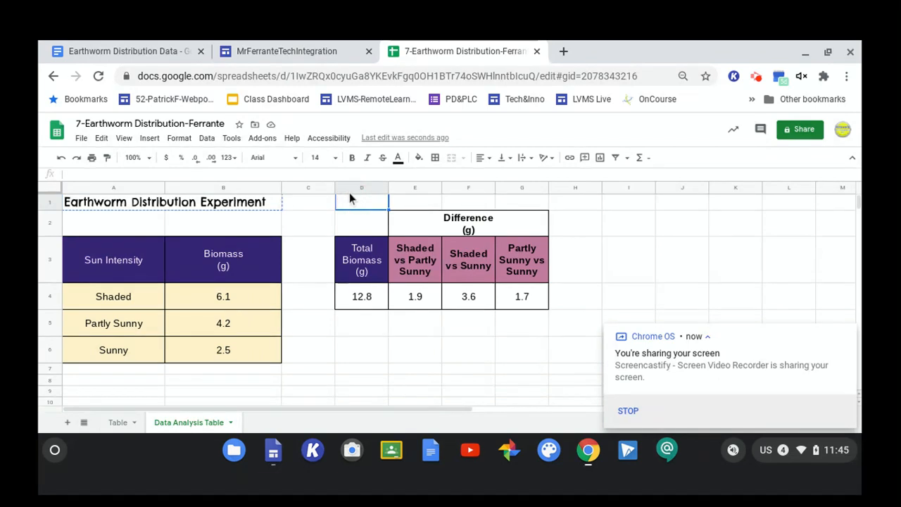
{"action": "key", "text": "ctrl+v"}
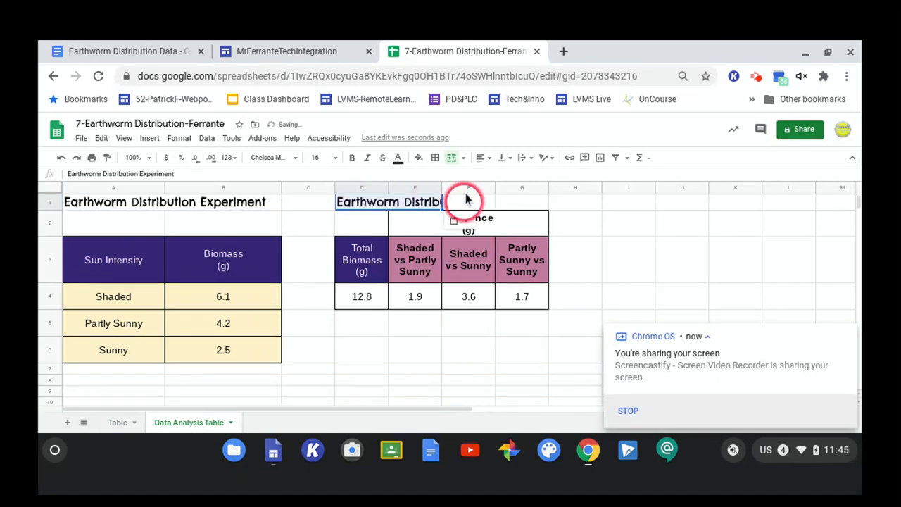
Merge cells D1 through G1 above the analysis table.
{"action": "left_click", "coordinate": [370, 220]}
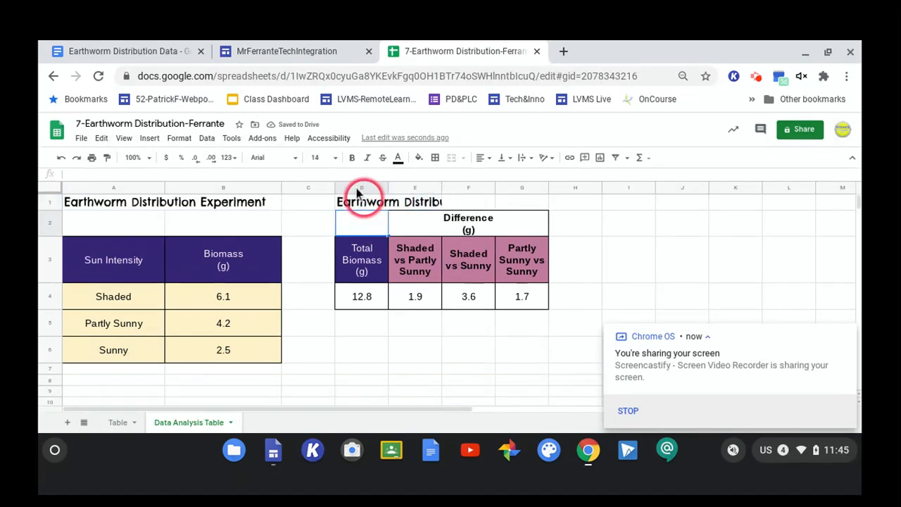
{"action": "left_click_drag", "start_coordinate": [363, 200], "coordinate": [531, 202]}
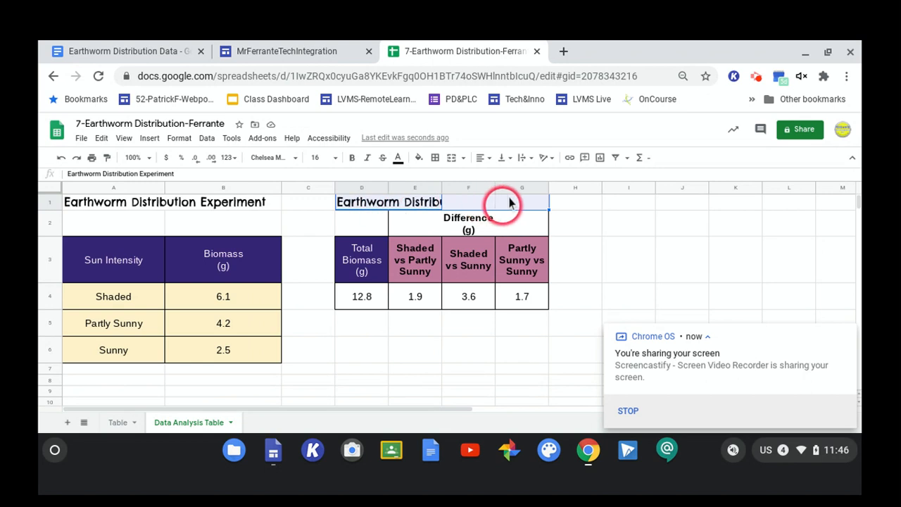
{"action": "left_click", "coordinate": [463, 148]}
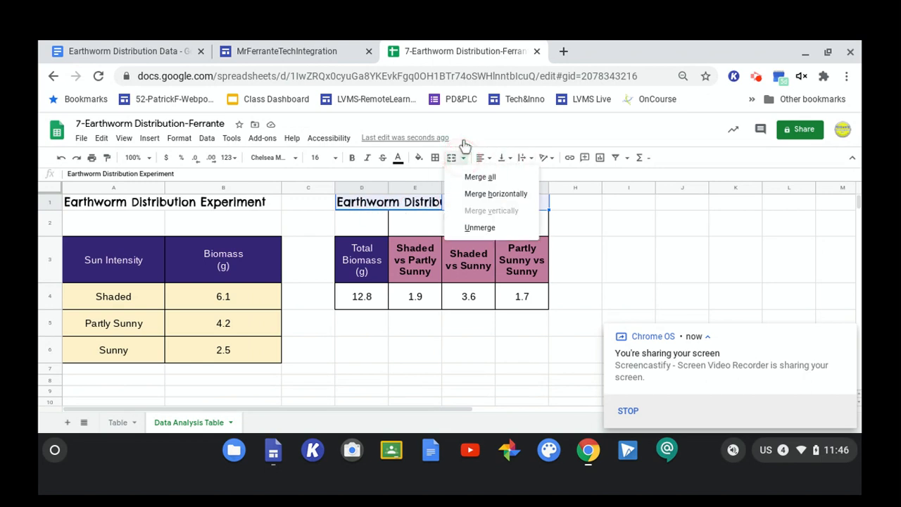
{"action": "left_click", "coordinate": [473, 186]}
{"action": "left_click", "coordinate": [462, 196]}
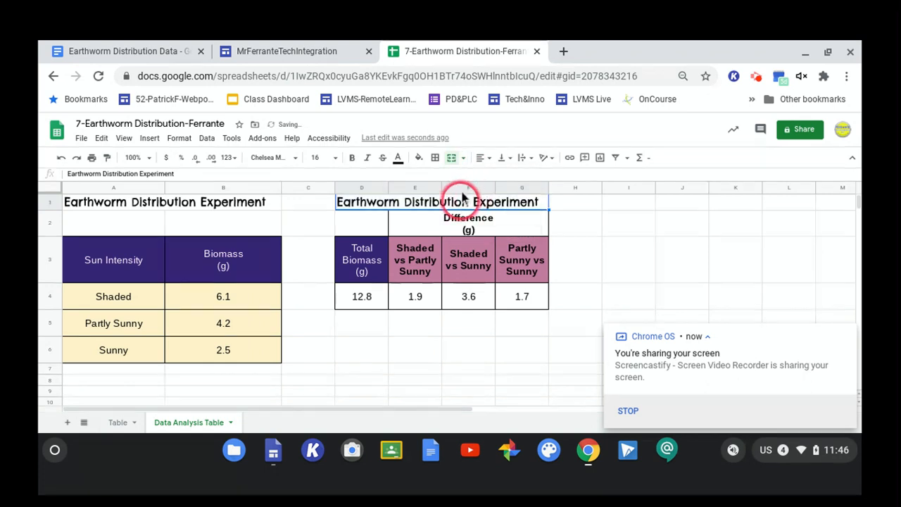
Replace the merged heading text with "Data Analysis Table".
{"action": "triple_click", "coordinate": [462, 200]}
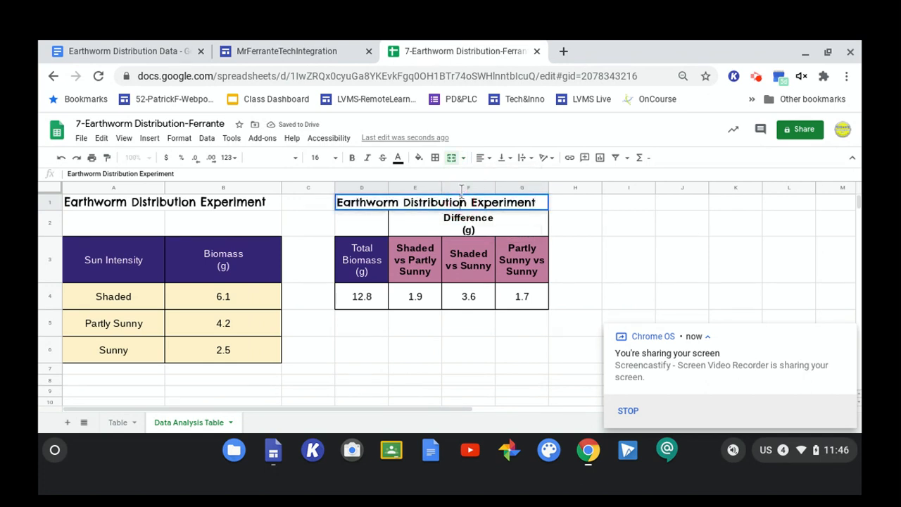
{"action": "double_click", "coordinate": [462, 201]}
{"action": "triple_click", "coordinate": [462, 192]}
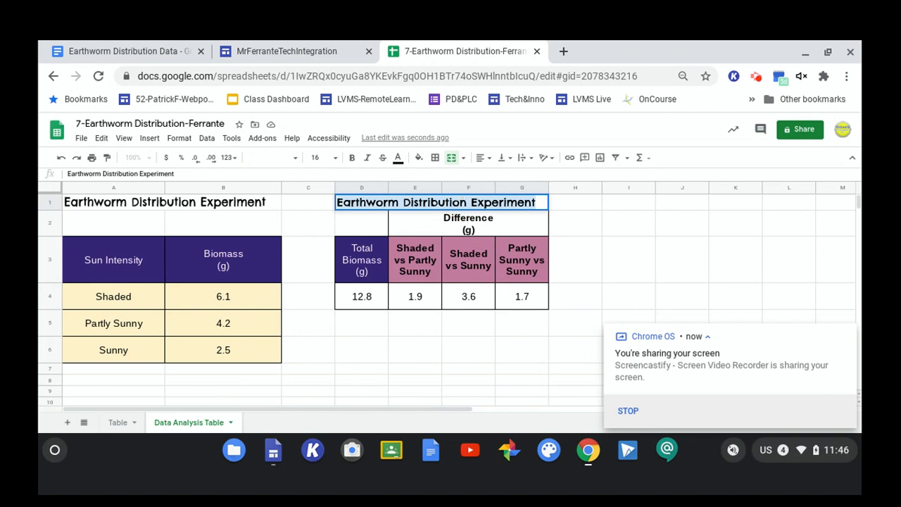
{"action": "type", "text": "Data Analysis Table"}
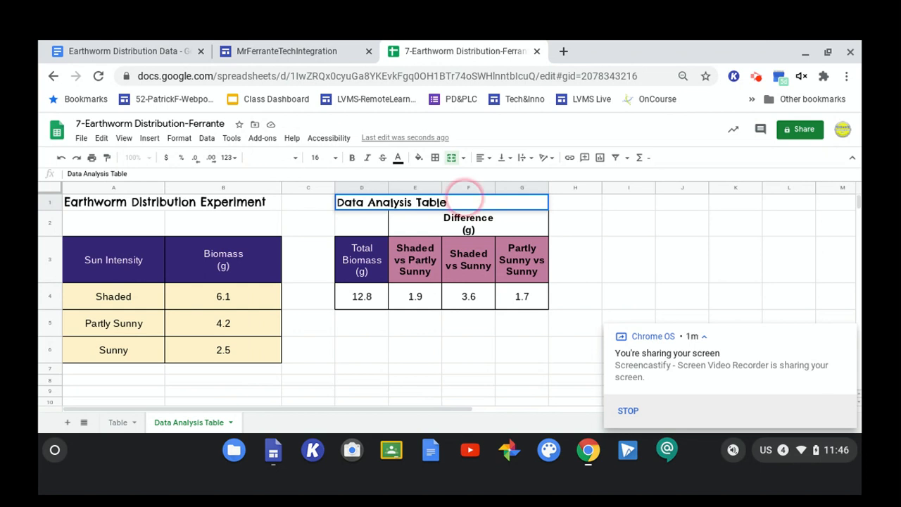
Center-align the "Data Analysis Table" heading across the merged cells.
{"action": "left_click", "coordinate": [493, 150]}
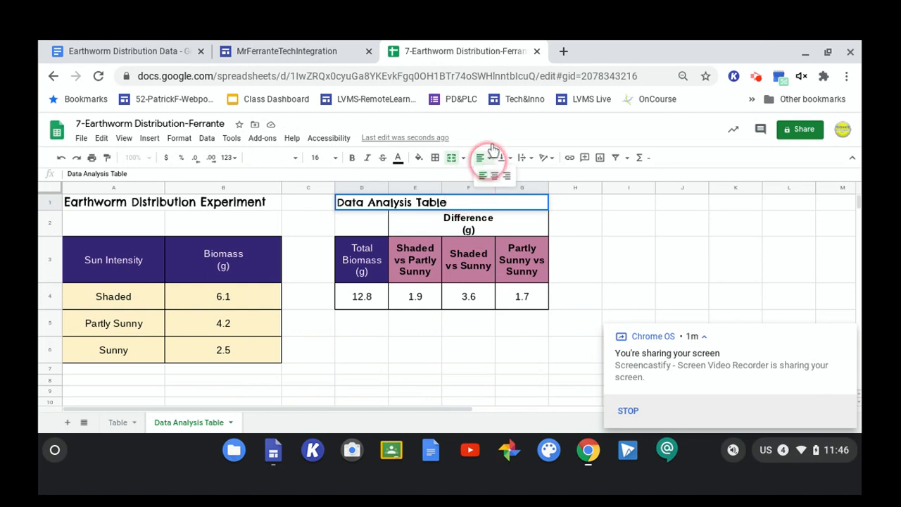
{"action": "left_click", "coordinate": [498, 172]}
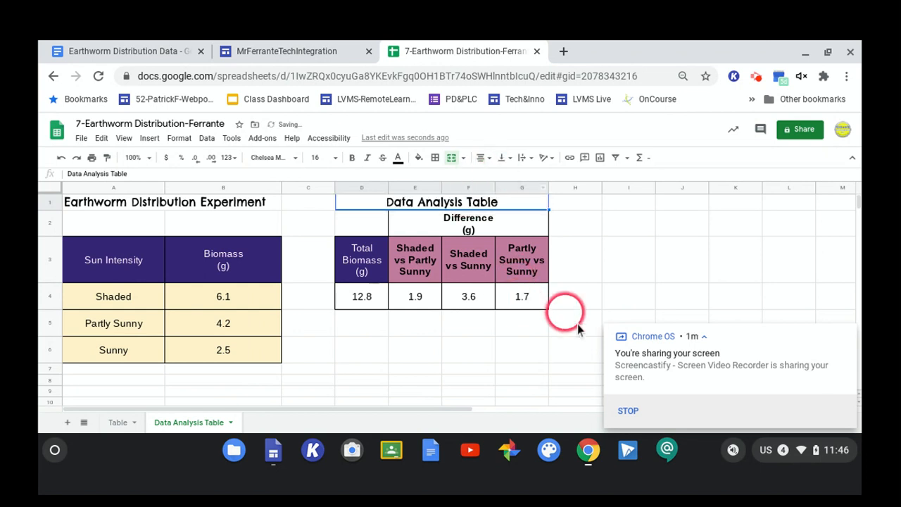
{"action": "left_click", "coordinate": [598, 301]}
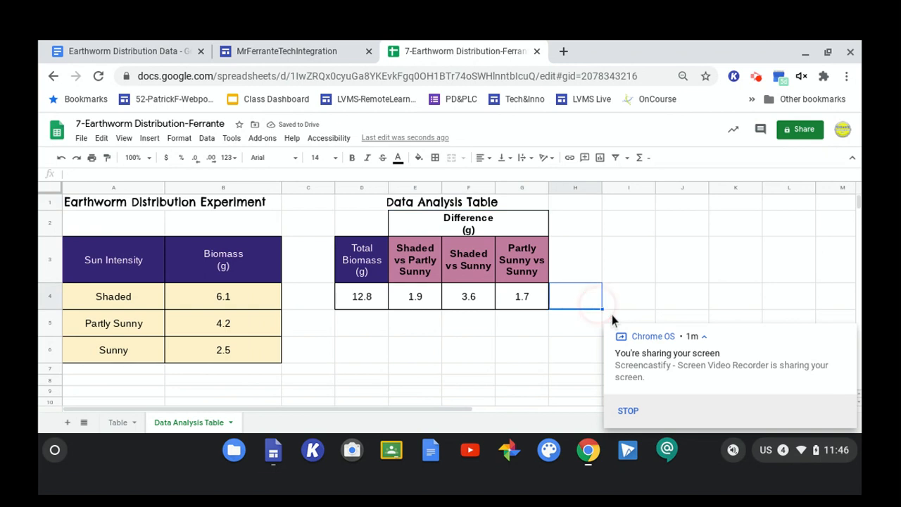
Fill the "Difference (g)" header cell with the same pink shade as the column headers below it.
{"action": "left_click", "coordinate": [452, 223]}
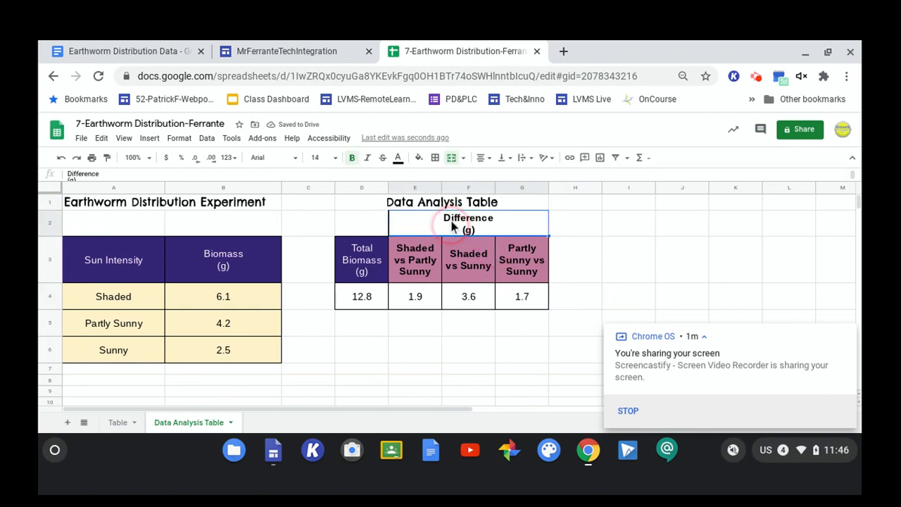
{"action": "left_click", "coordinate": [420, 154]}
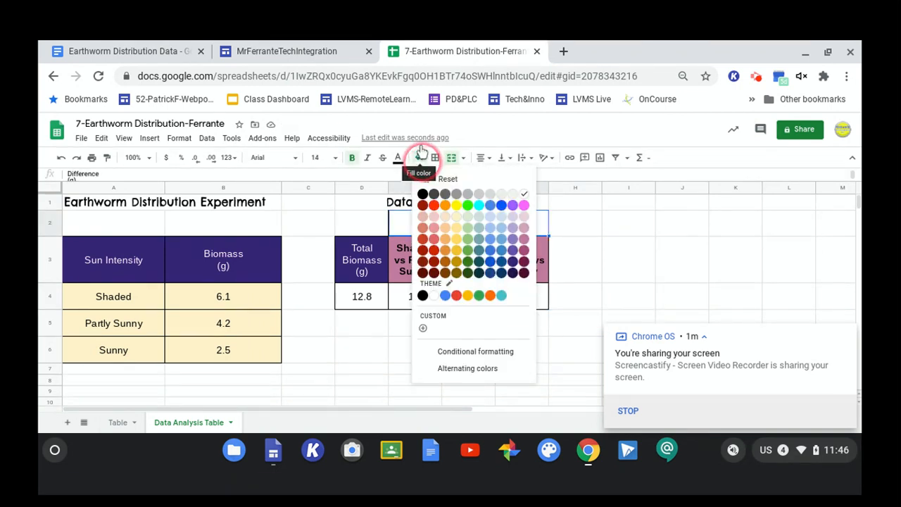
{"action": "left_click", "coordinate": [528, 237]}
{"action": "left_click", "coordinate": [535, 257]}
{"action": "left_click", "coordinate": [681, 271]}
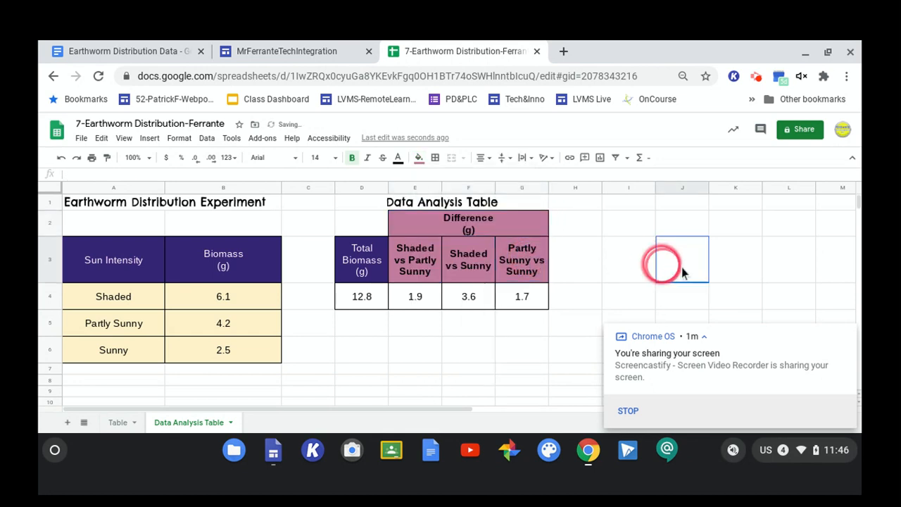
Insert a chart from the Sun Intensity and Biomass data in A3:B6.
{"action": "left_click", "coordinate": [484, 348]}
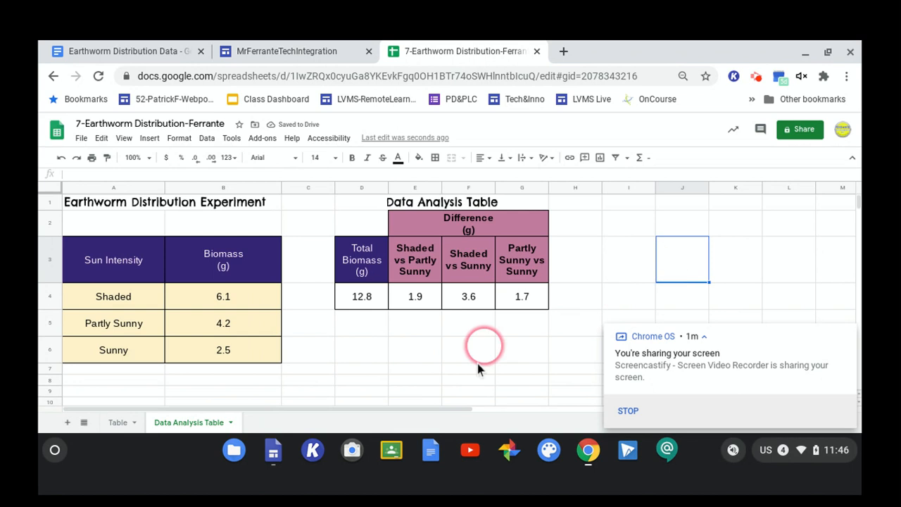
{"action": "left_click", "coordinate": [404, 359]}
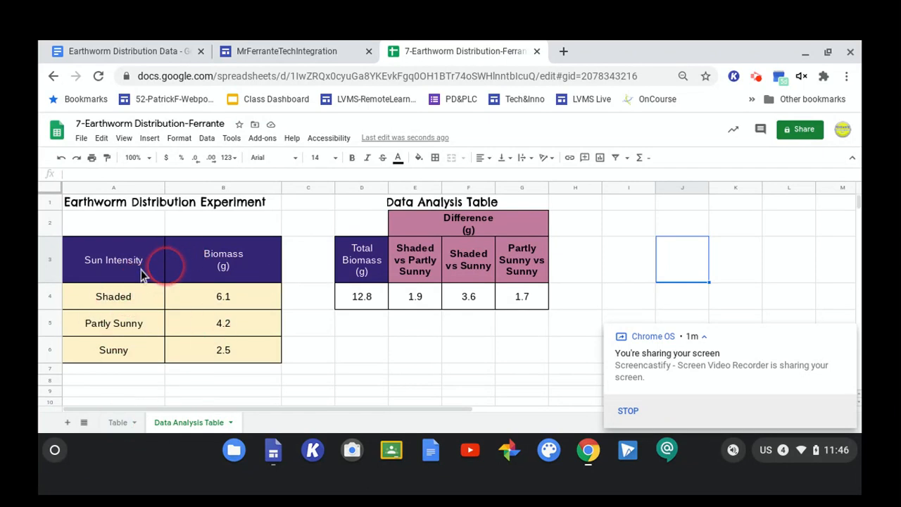
{"action": "left_click", "coordinate": [101, 261]}
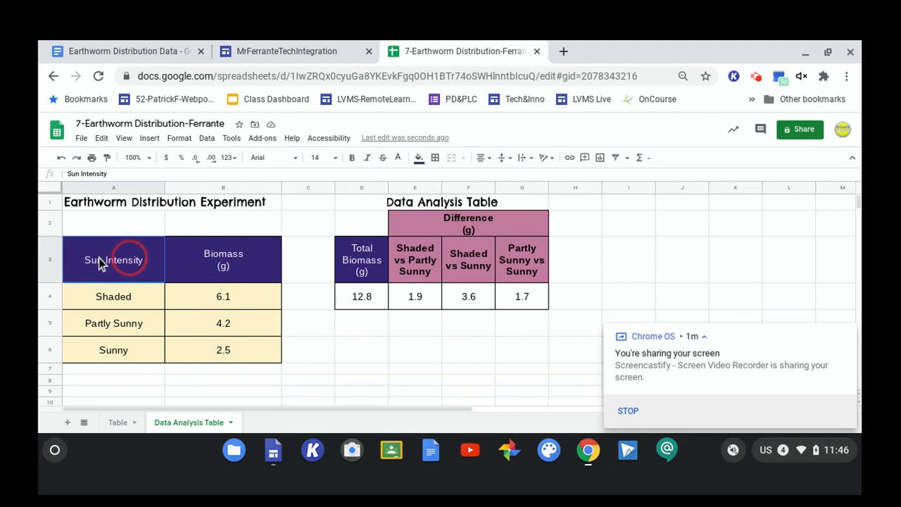
{"action": "left_click_drag", "start_coordinate": [99, 258], "coordinate": [187, 378]}
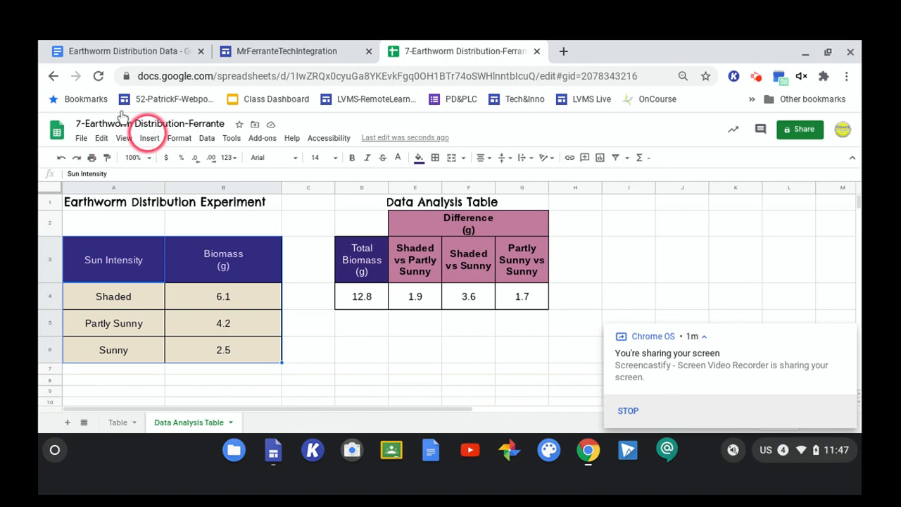
{"action": "left_click", "coordinate": [149, 138]}
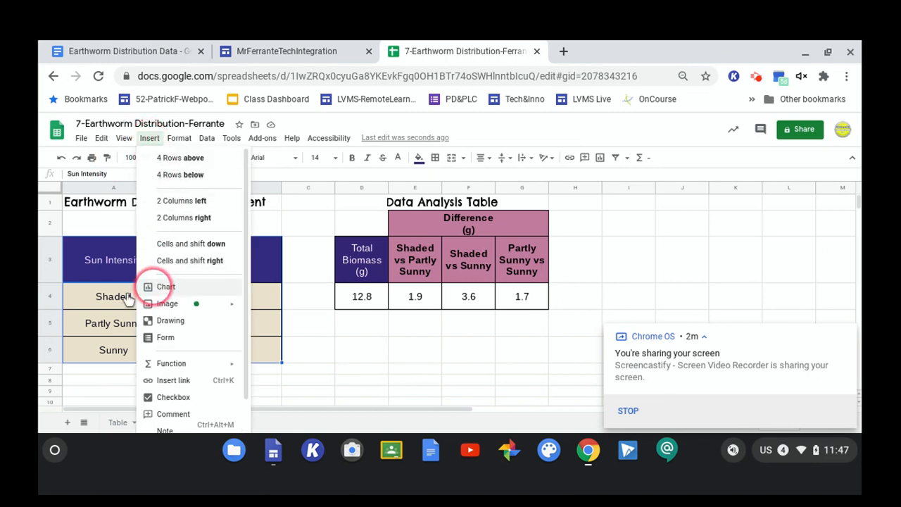
{"action": "left_click", "coordinate": [161, 287]}
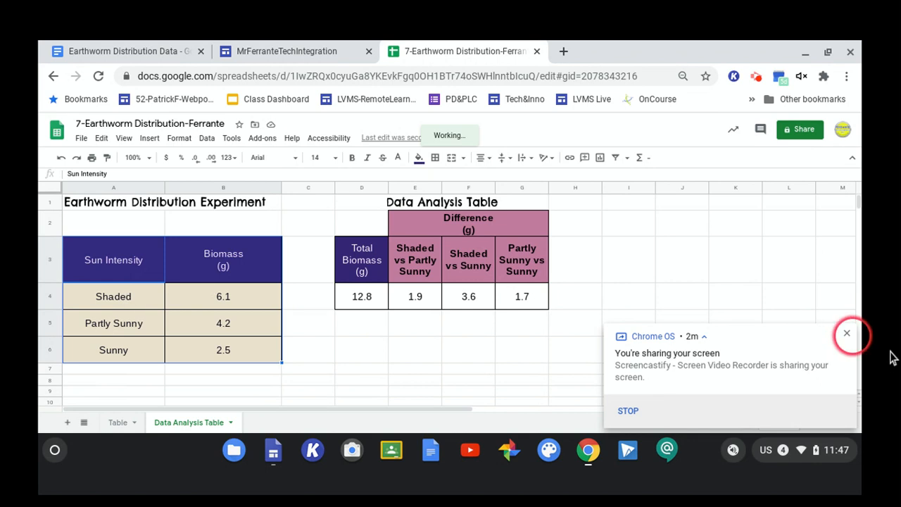
{"action": "left_click", "coordinate": [847, 333]}
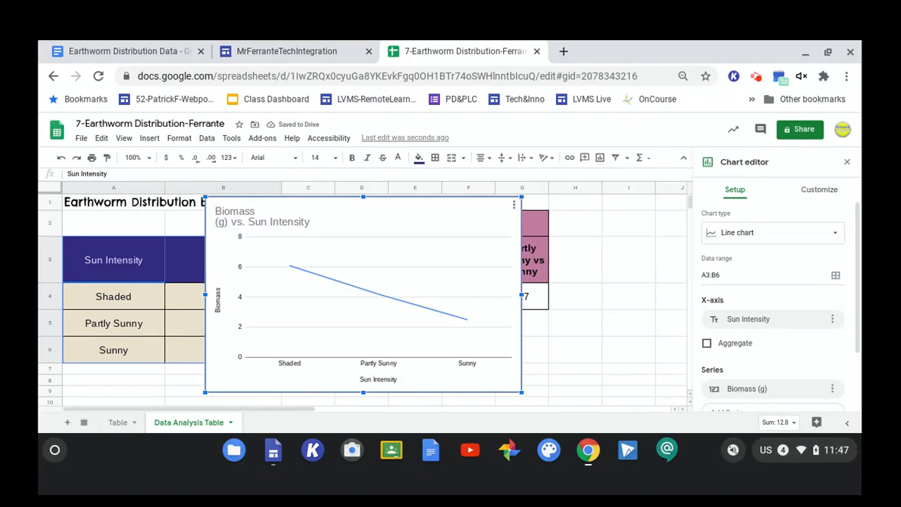
Move the chart to the right of the data table so it sits over columns D to I.
{"action": "double_click", "coordinate": [412, 252]}
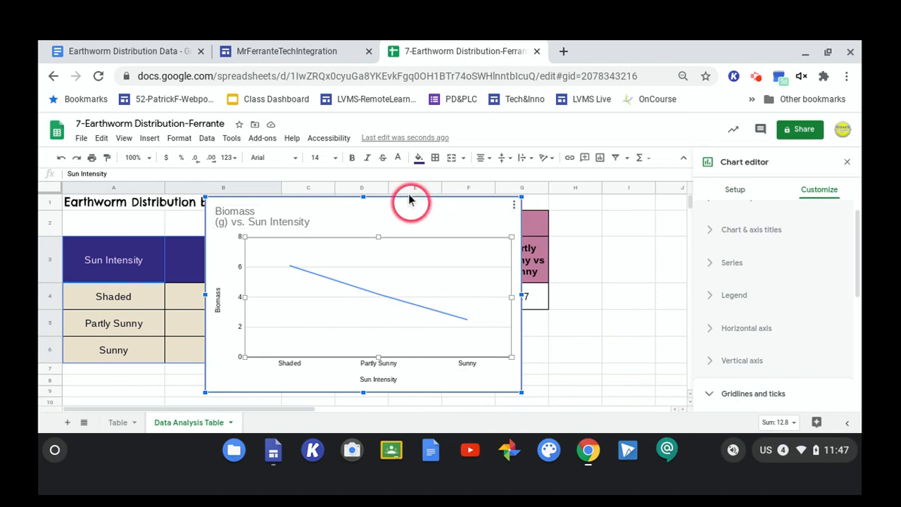
{"action": "left_click_drag", "start_coordinate": [409, 199], "coordinate": [554, 187]}
{"action": "left_click", "coordinate": [509, 204]}
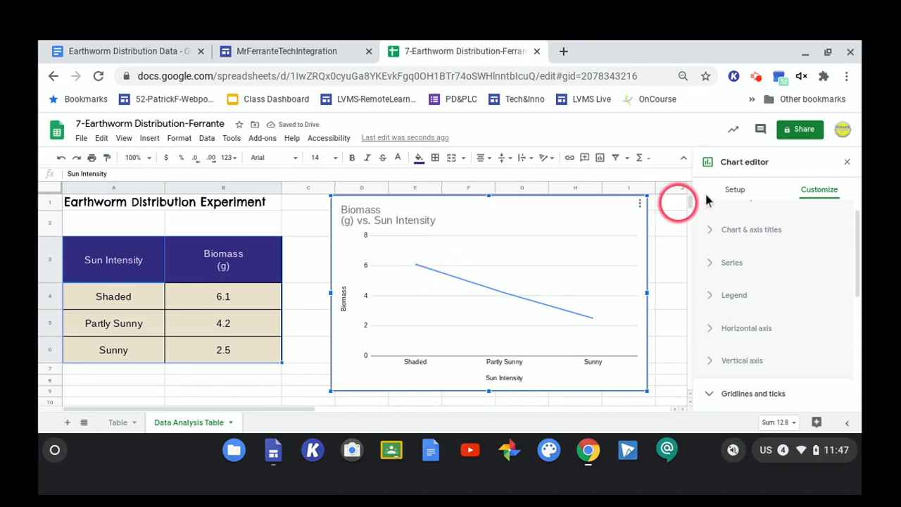
Change the chart type to Column chart.
{"action": "left_click", "coordinate": [737, 189]}
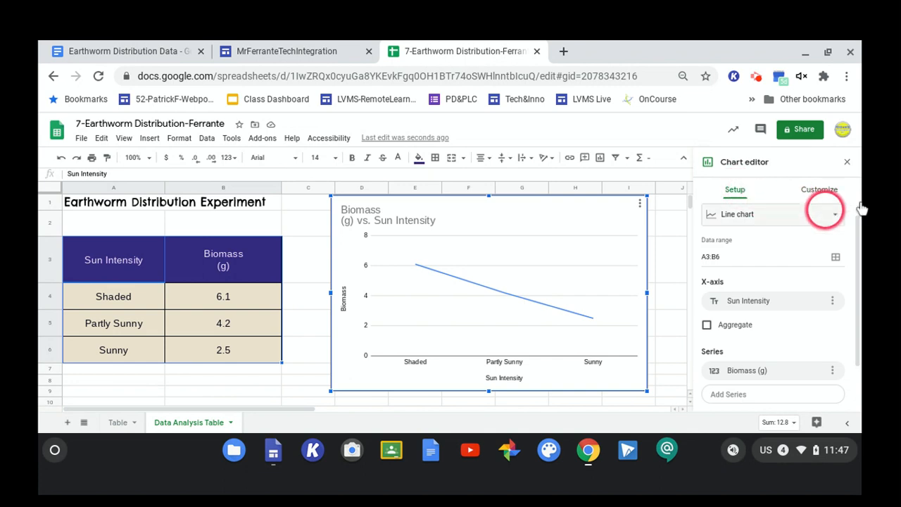
{"action": "left_click", "coordinate": [831, 214]}
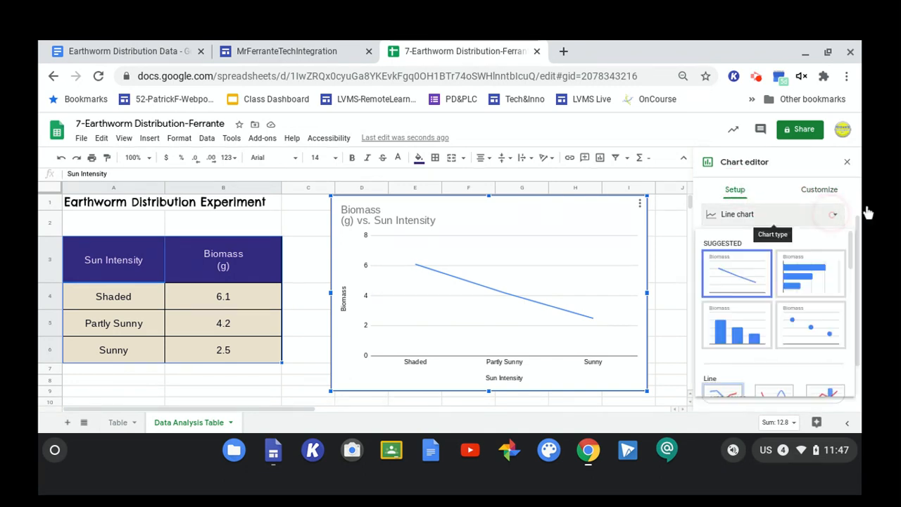
{"action": "left_click", "coordinate": [757, 342]}
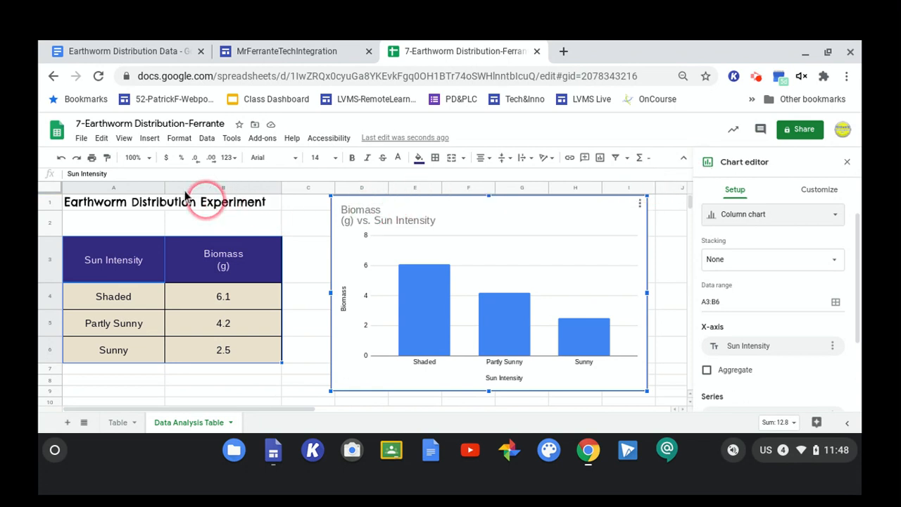
{"action": "double_click", "coordinate": [344, 206]}
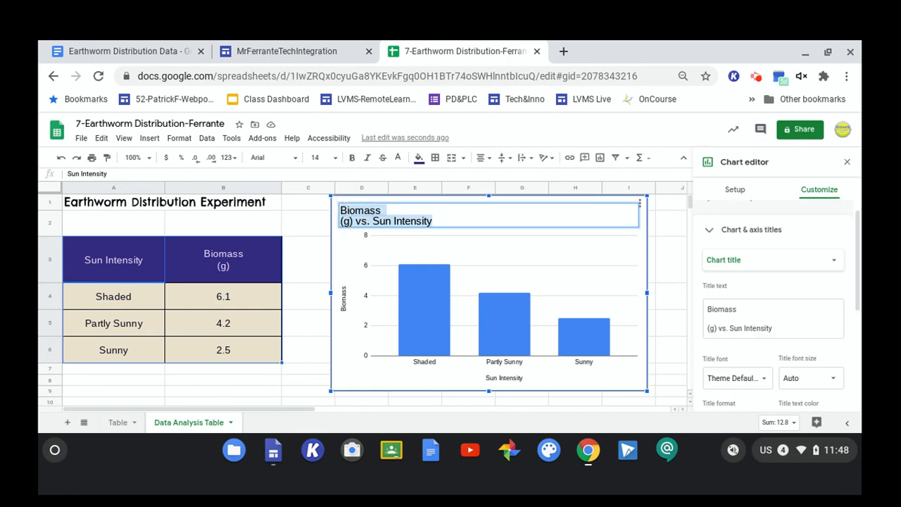
{"action": "left_click", "coordinate": [650, 212]}
{"action": "left_click", "coordinate": [632, 207]}
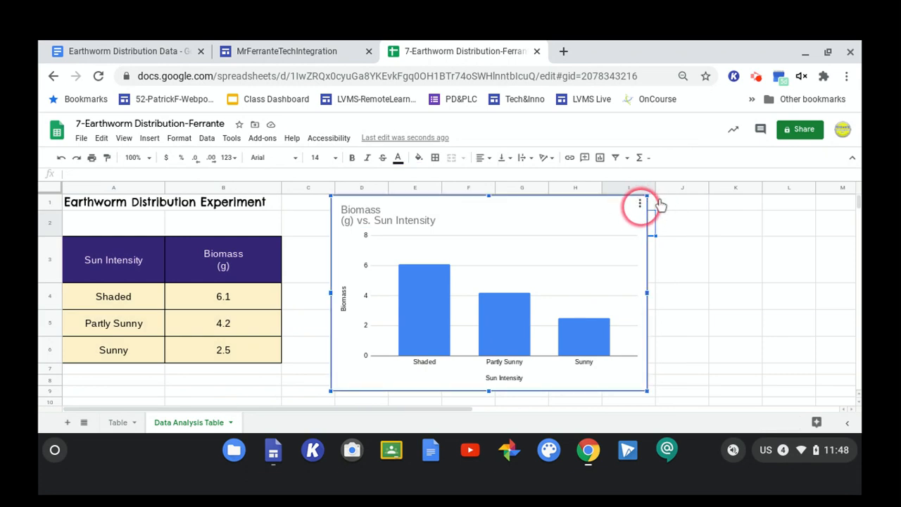
Move the chart to its own sheet and open its chart editor there.
{"action": "left_click", "coordinate": [640, 204]}
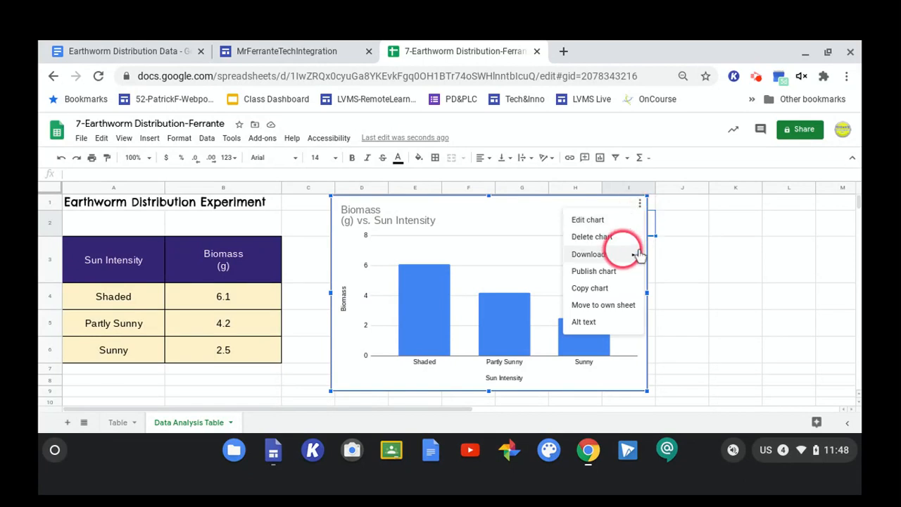
{"action": "left_click", "coordinate": [601, 315]}
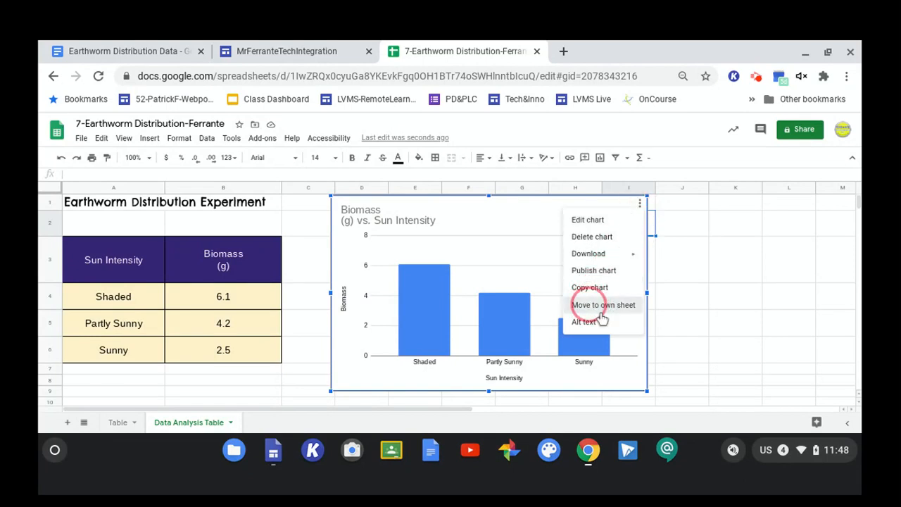
{"action": "left_click", "coordinate": [403, 211]}
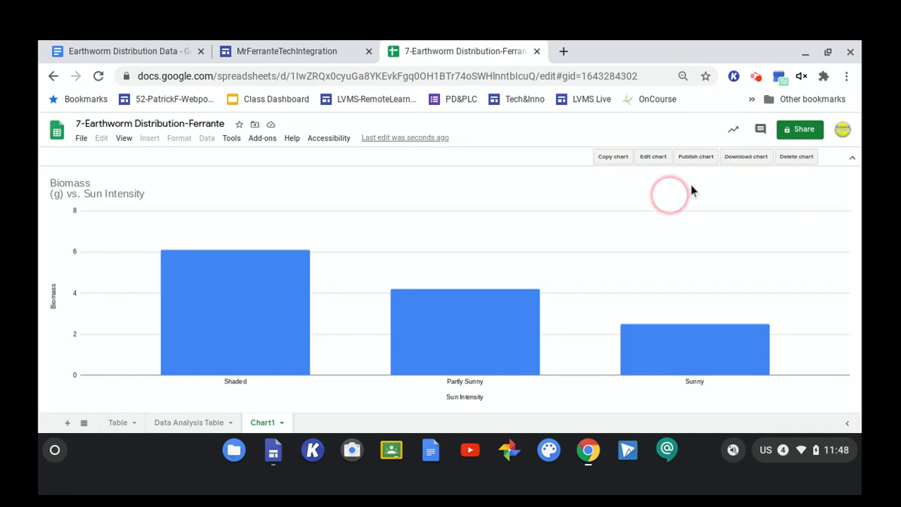
{"action": "left_click", "coordinate": [651, 156]}
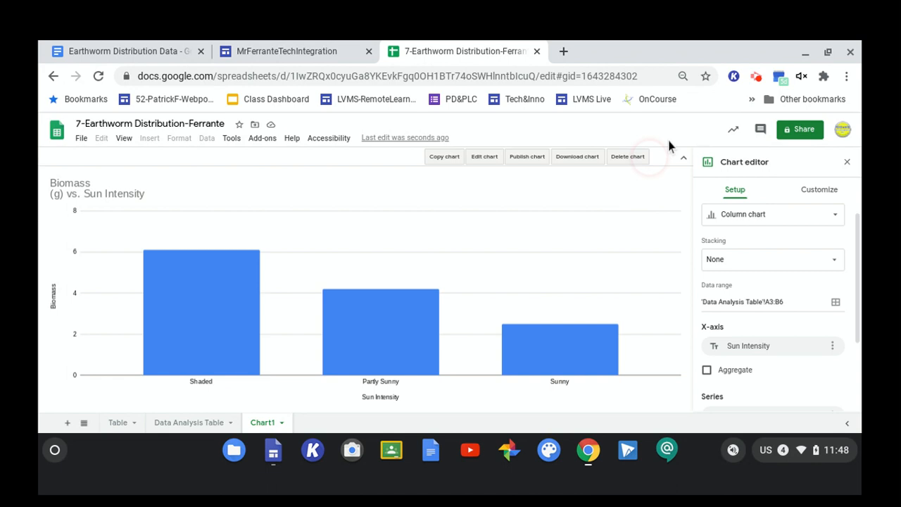
{"action": "left_click", "coordinate": [112, 192]}
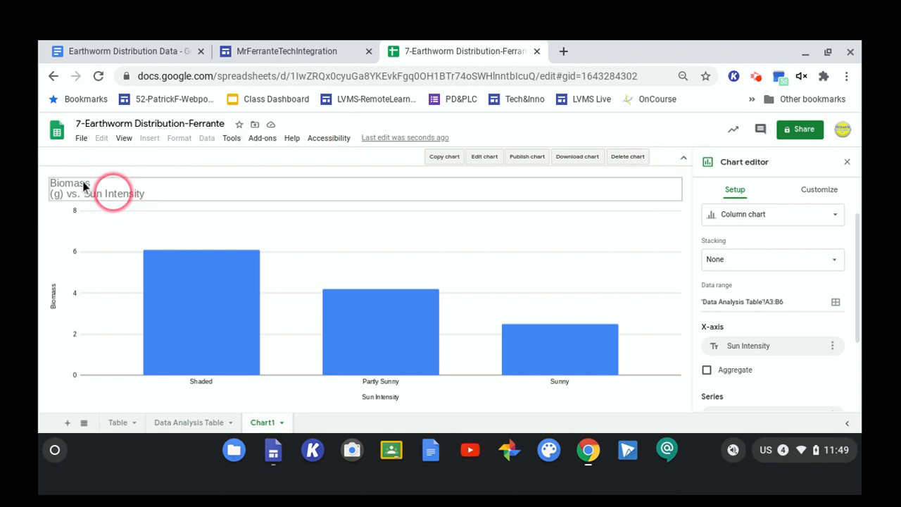
{"action": "double_click", "coordinate": [71, 186]}
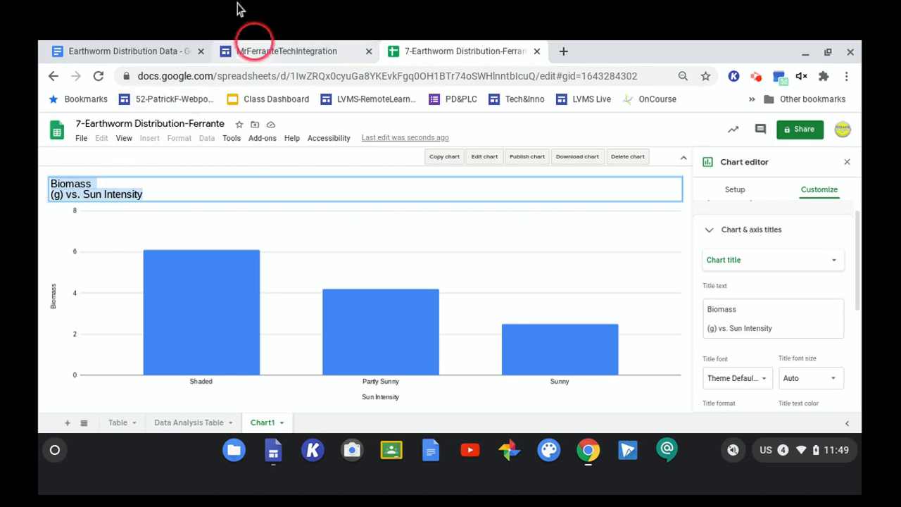
{"action": "left_click", "coordinate": [251, 46]}
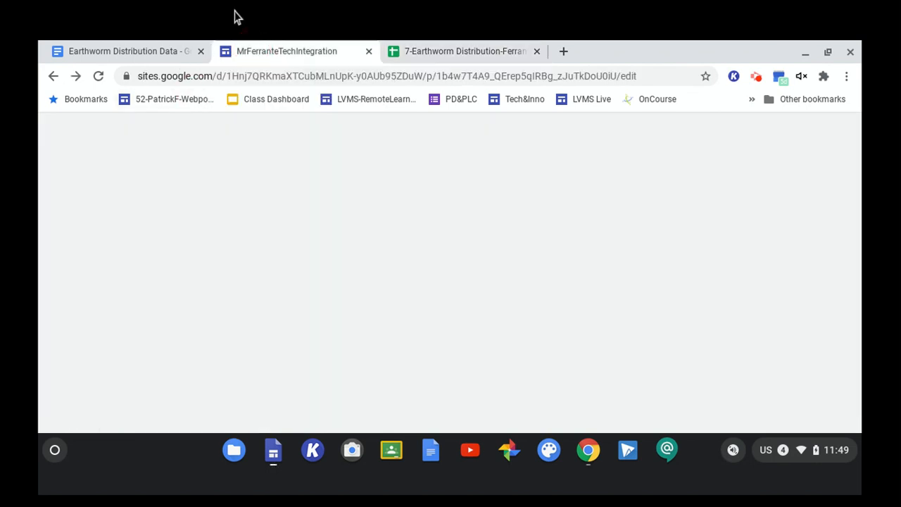
{"action": "left_click", "coordinate": [451, 49]}
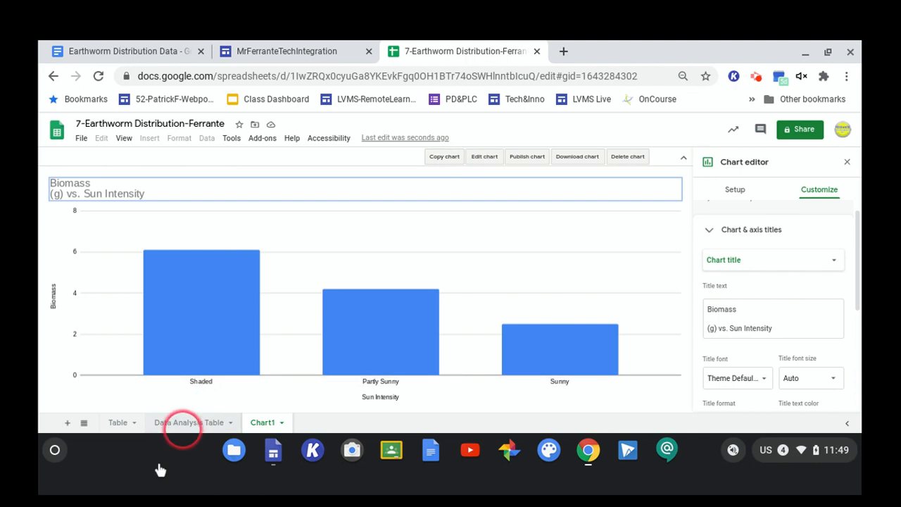
Copy the 'Earthworm Distribution Experiment' heading from cell A1 of the Data Analysis Table sheet and paste it as the chart title.
{"action": "left_click", "coordinate": [184, 425]}
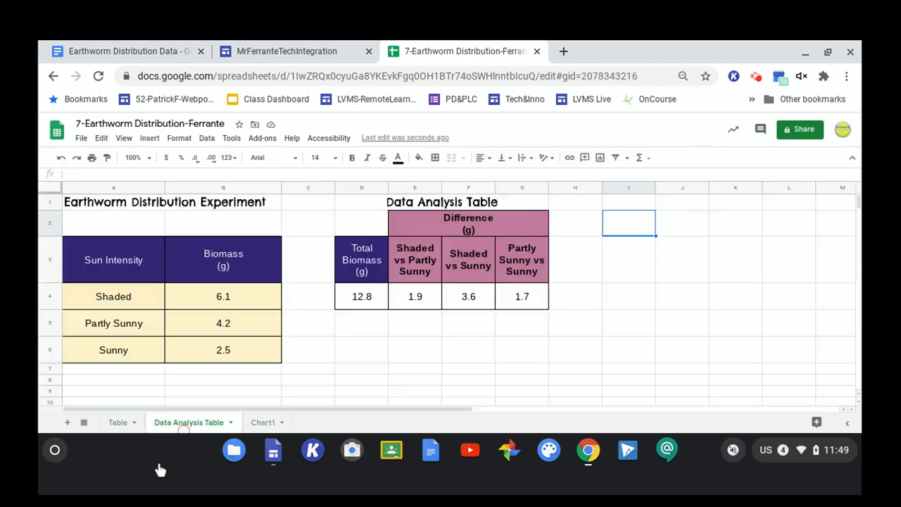
{"action": "left_click", "coordinate": [79, 197]}
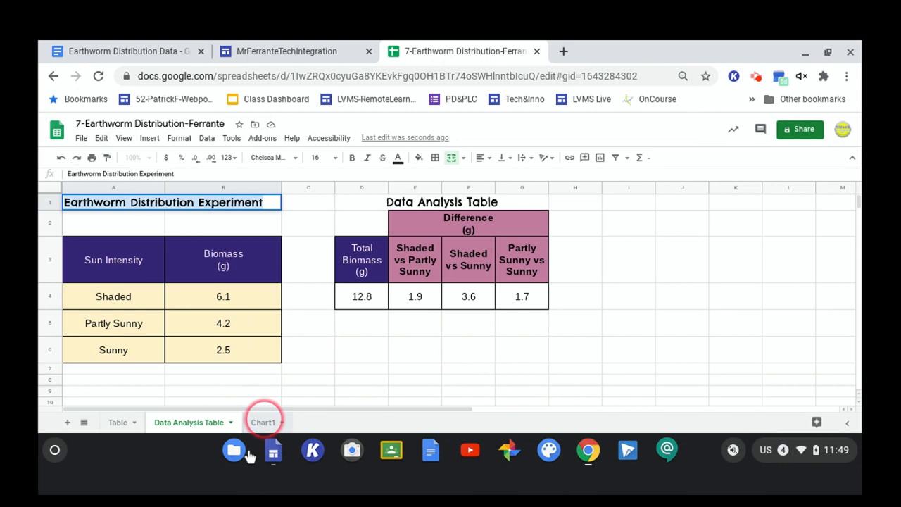
{"action": "left_click", "coordinate": [263, 423]}
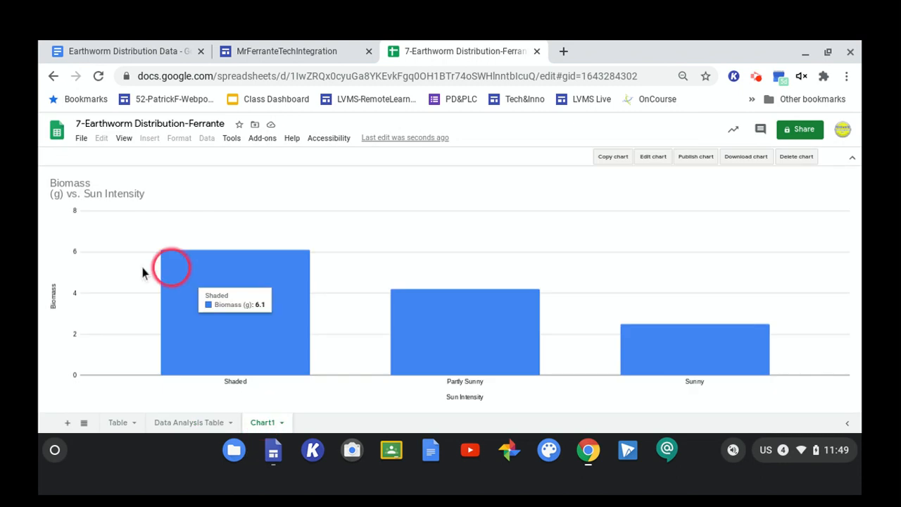
{"action": "double_click", "coordinate": [52, 184]}
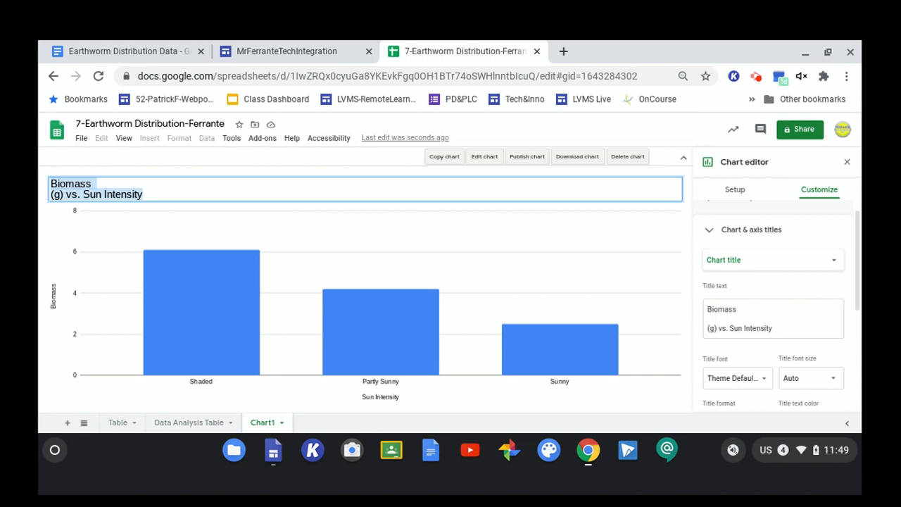
{"action": "type", "text": "Earthworm Distribution Experiment"}
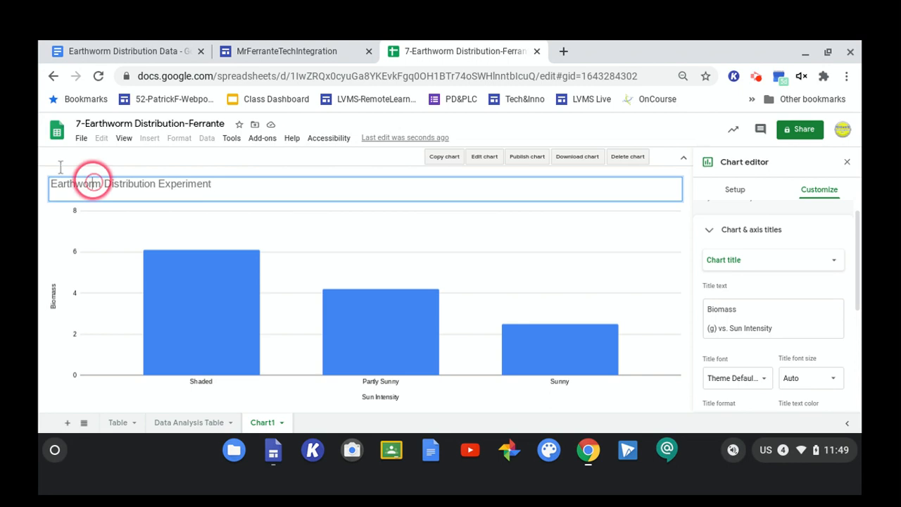
{"action": "triple_click", "coordinate": [93, 183]}
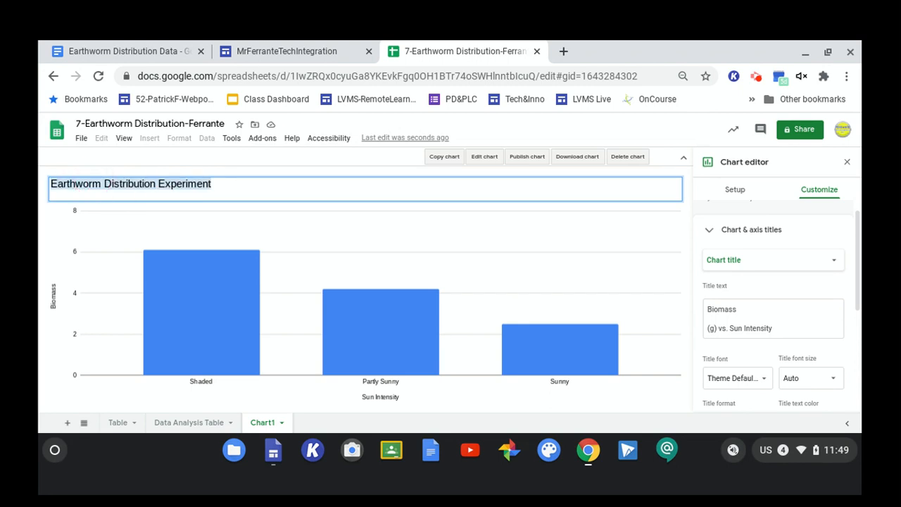
{"action": "left_click", "coordinate": [147, 183]}
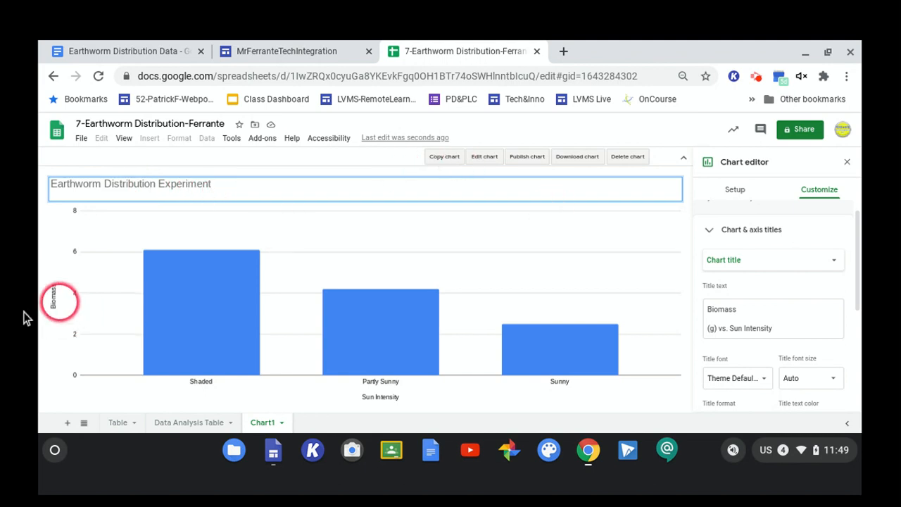
{"action": "left_click", "coordinate": [257, 211]}
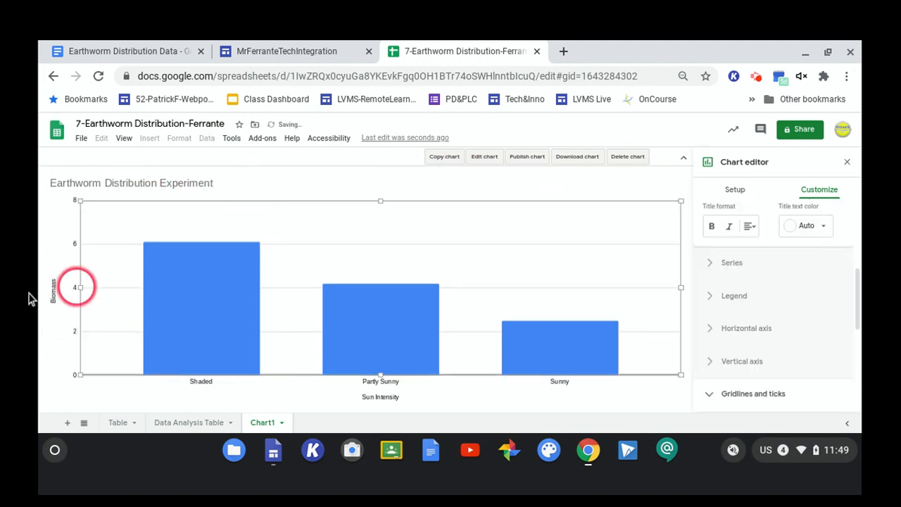
Select the vertical axis title and set its font size to 18.
{"action": "left_click", "coordinate": [53, 290]}
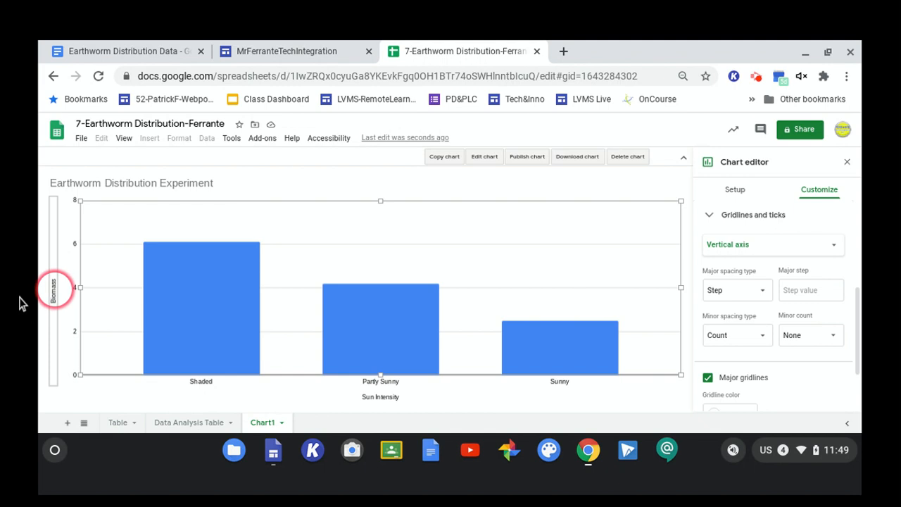
{"action": "left_click", "coordinate": [54, 288]}
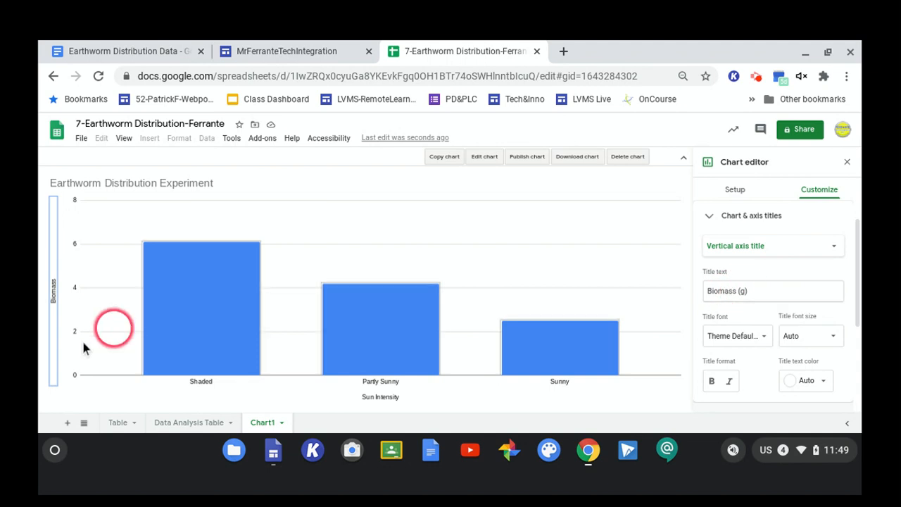
{"action": "scroll", "coordinate": [19, 290], "scroll_direction": "up", "scroll_amount": 5}
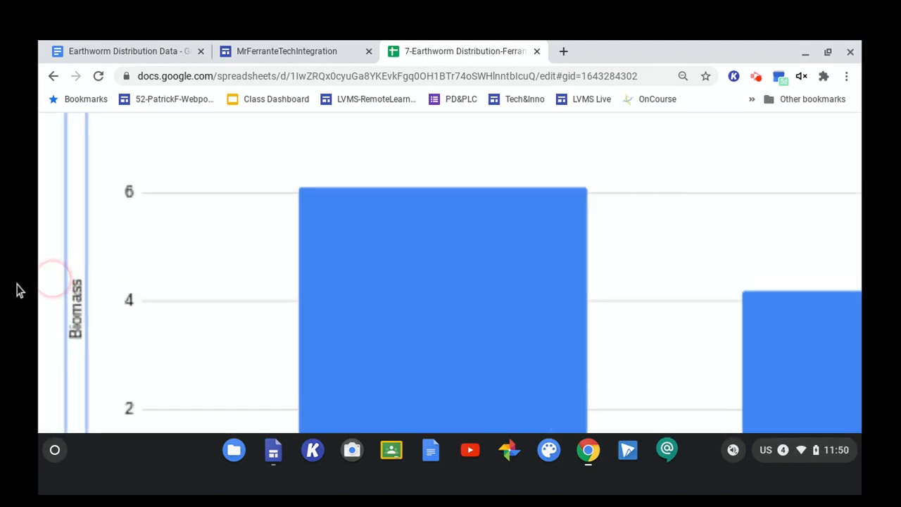
{"action": "scroll", "coordinate": [40, 279], "scroll_direction": "down", "scroll_amount": 3}
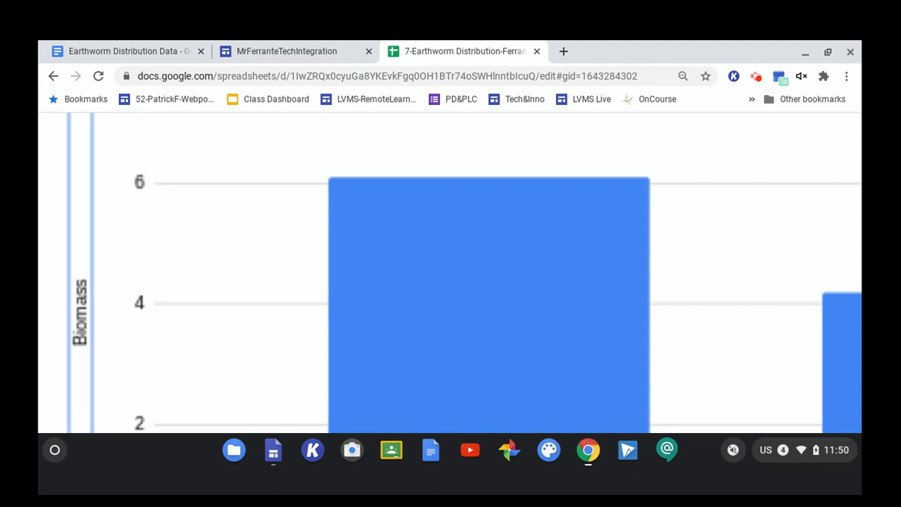
{"action": "scroll", "coordinate": [40, 279], "scroll_direction": "up", "scroll_amount": 3}
{"action": "scroll", "coordinate": [39, 279], "scroll_direction": "down", "scroll_amount": 5}
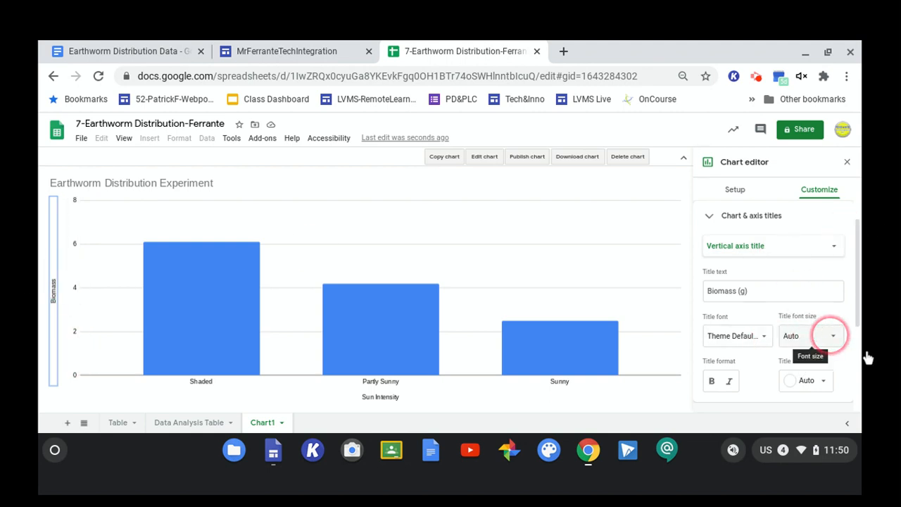
{"action": "left_click", "coordinate": [833, 336]}
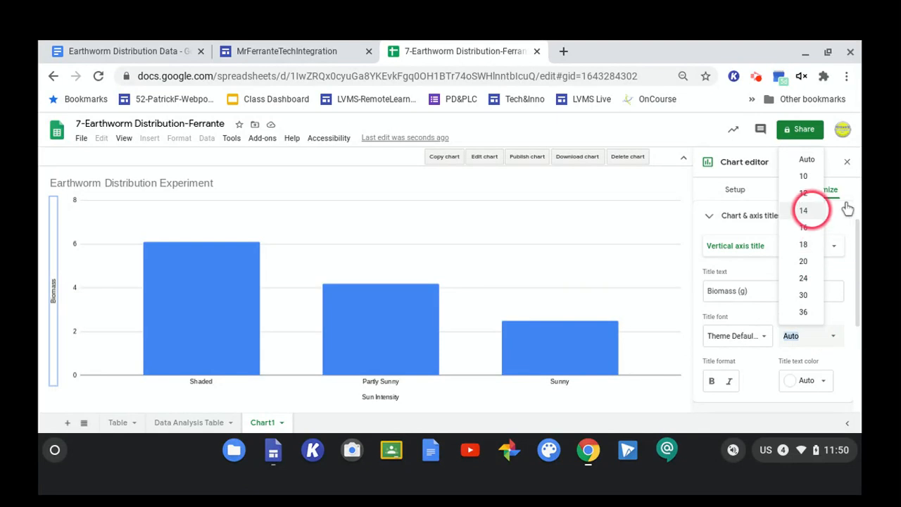
{"action": "left_click", "coordinate": [804, 193]}
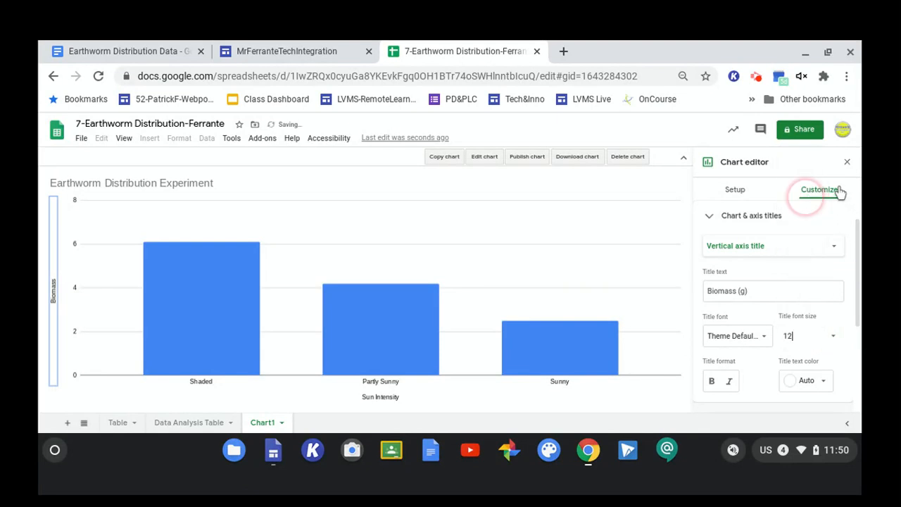
{"action": "left_click", "coordinate": [422, 272]}
{"action": "left_click", "coordinate": [55, 292]}
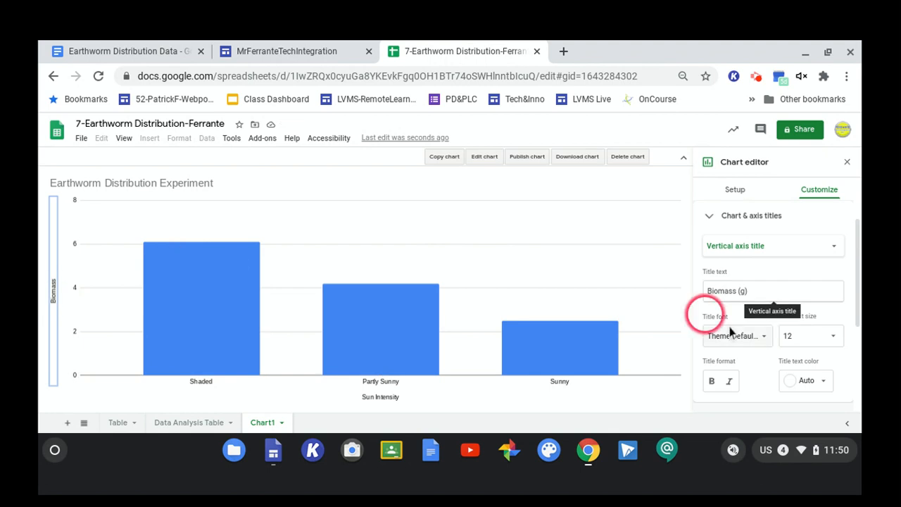
{"action": "left_click", "coordinate": [833, 336]}
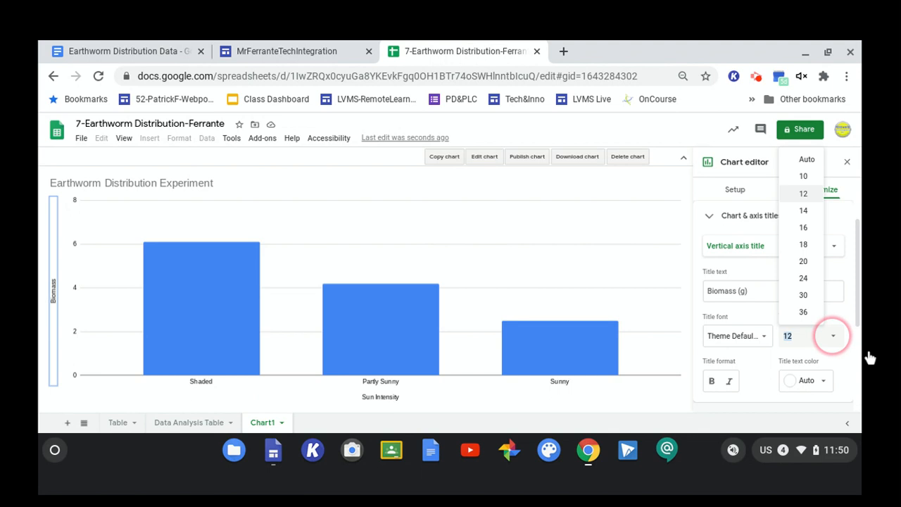
{"action": "left_click", "coordinate": [807, 229]}
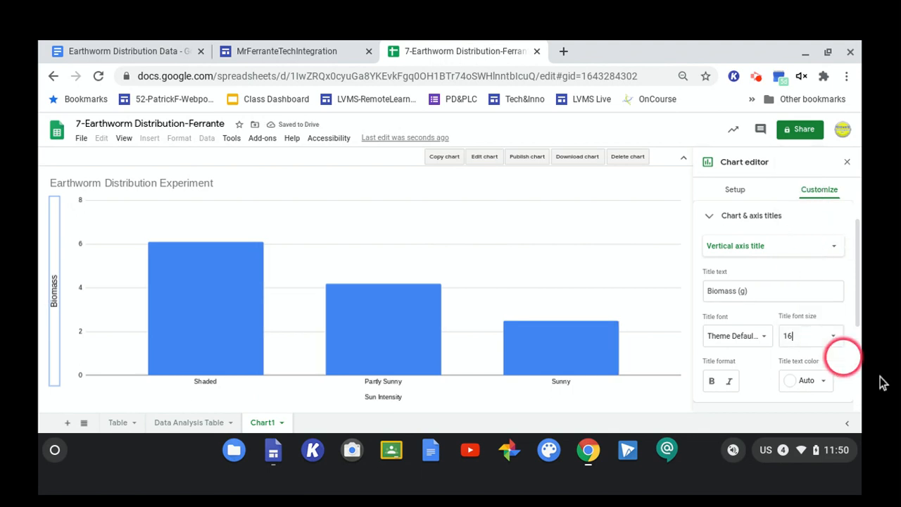
{"action": "left_click", "coordinate": [833, 336]}
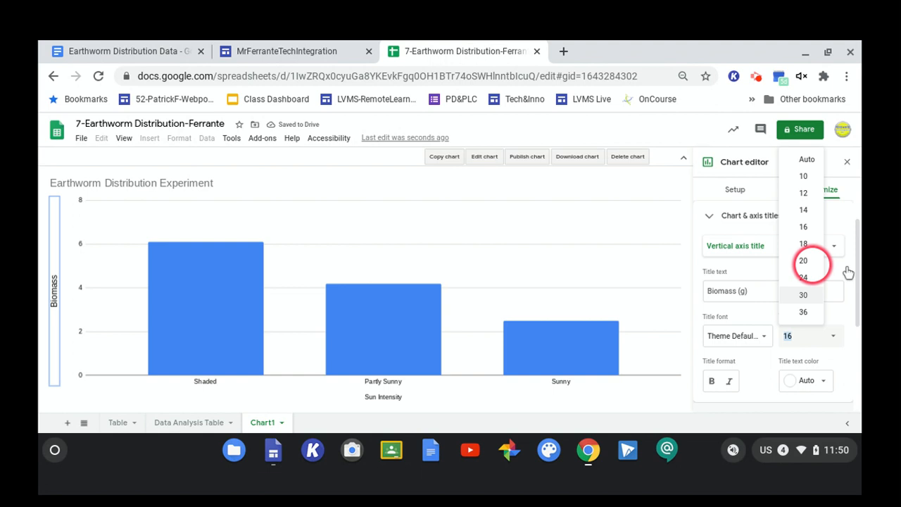
{"action": "left_click", "coordinate": [804, 244]}
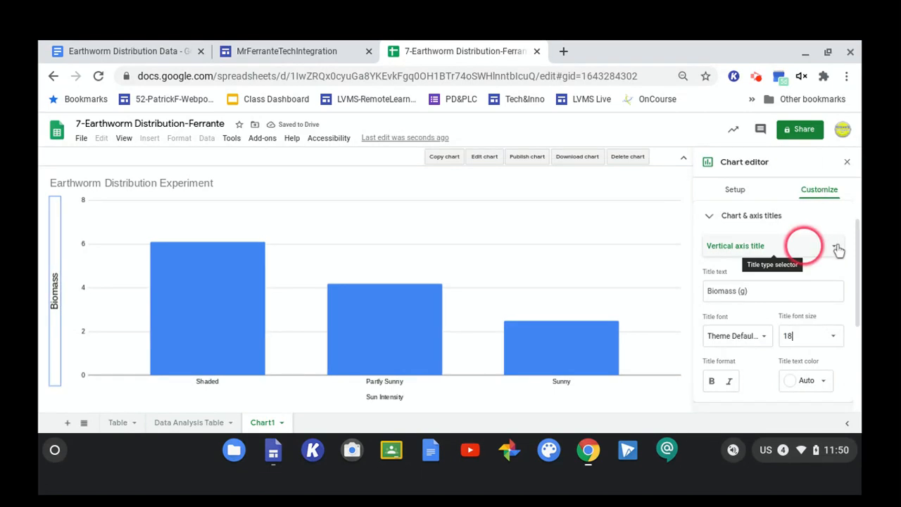
Edit the vertical axis title text to 'Biomass (g)' and change its font to Sans Serif.
{"action": "left_click", "coordinate": [748, 292]}
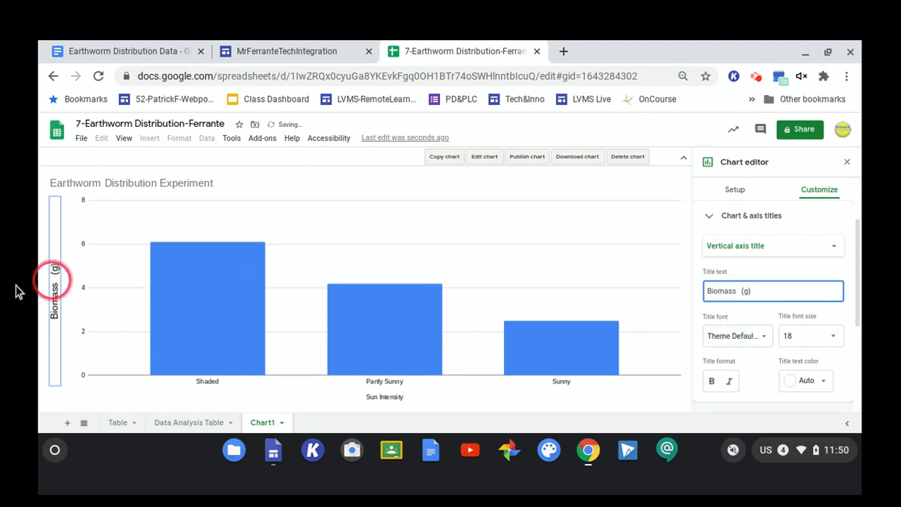
{"action": "left_click", "coordinate": [55, 289]}
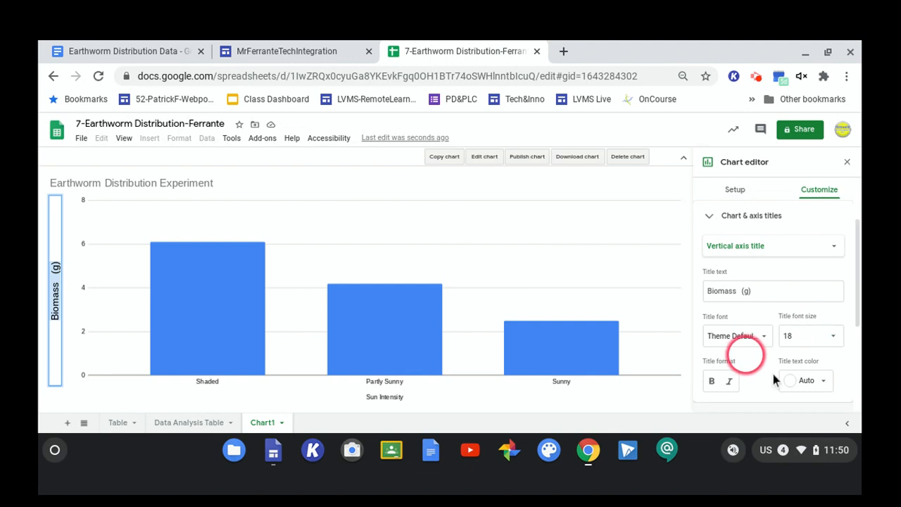
{"action": "left_click", "coordinate": [762, 336]}
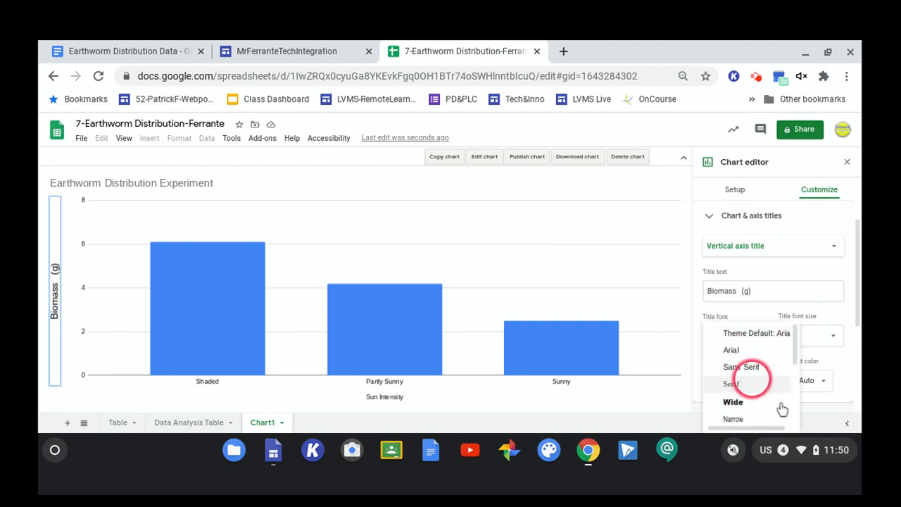
{"action": "left_click", "coordinate": [748, 367]}
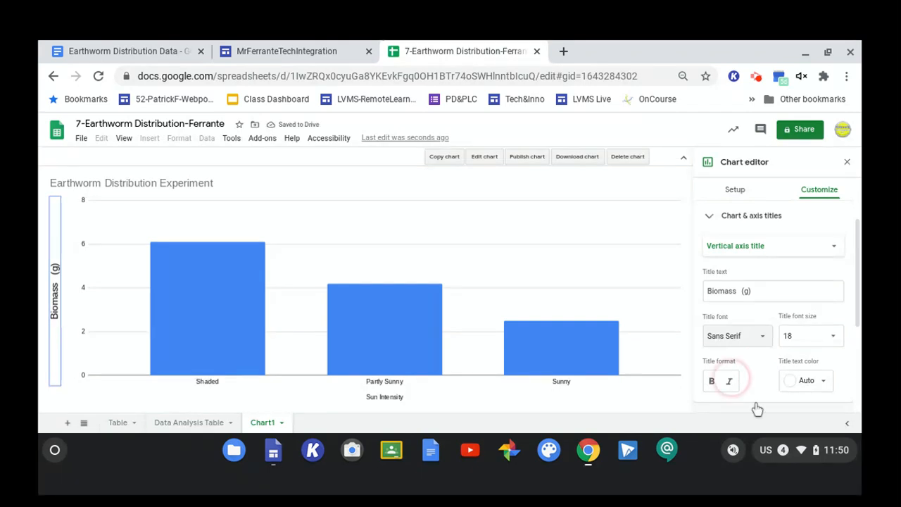
Make the vertical axis title bold and color it blue.
{"action": "left_click", "coordinate": [712, 381]}
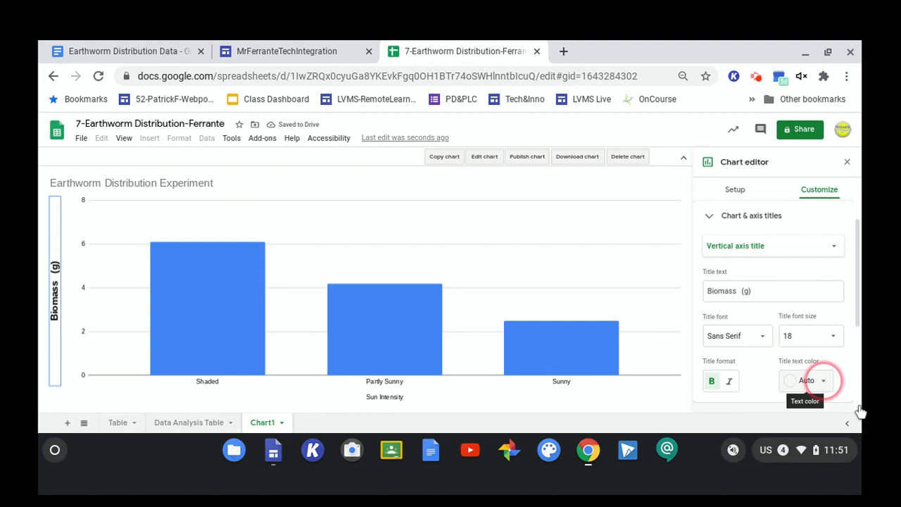
{"action": "left_click", "coordinate": [821, 380]}
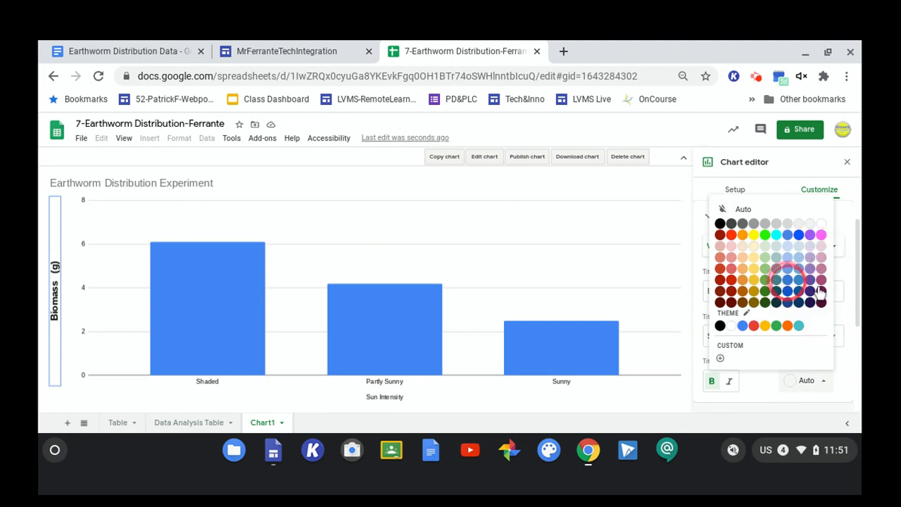
{"action": "left_click", "coordinate": [787, 280]}
Select the chart title, make it bold and set its font size to 36.
{"action": "left_click", "coordinate": [139, 182]}
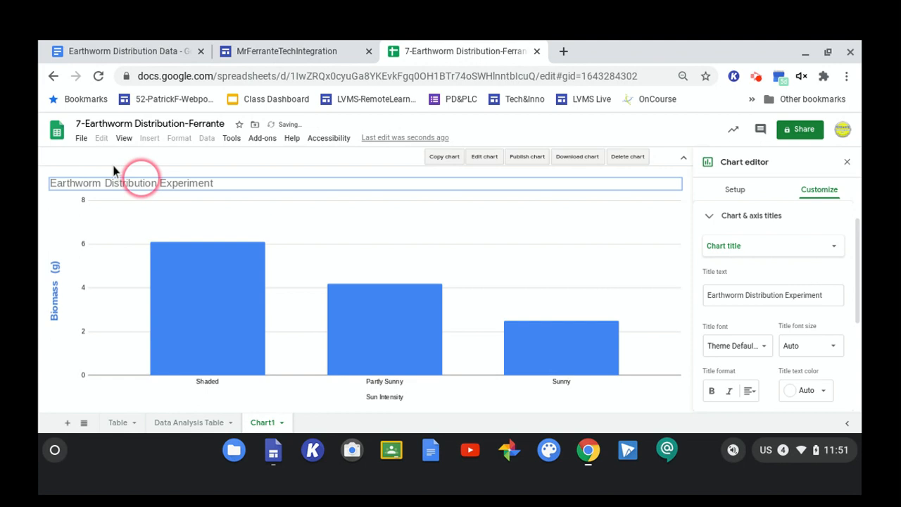
{"action": "left_click", "coordinate": [833, 245]}
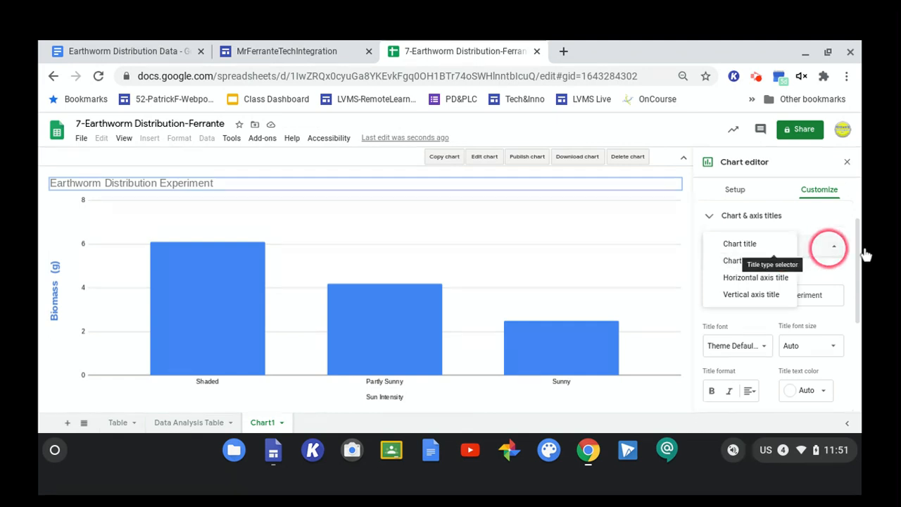
{"action": "left_click", "coordinate": [835, 271]}
{"action": "left_click", "coordinate": [834, 287]}
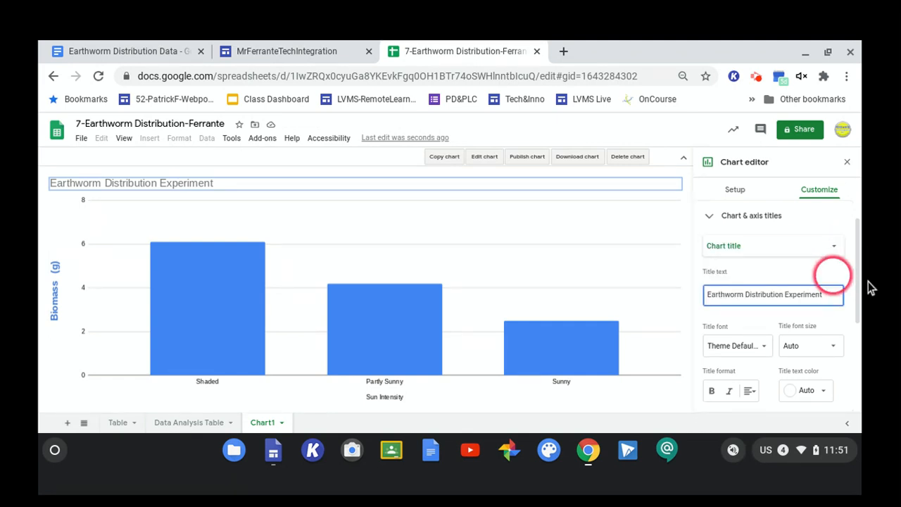
{"action": "left_click", "coordinate": [711, 391]}
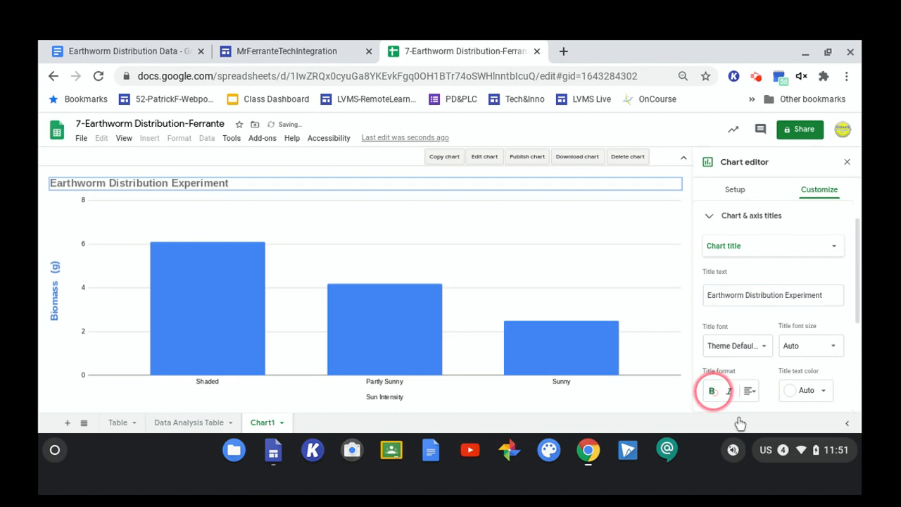
{"action": "left_click", "coordinate": [831, 345]}
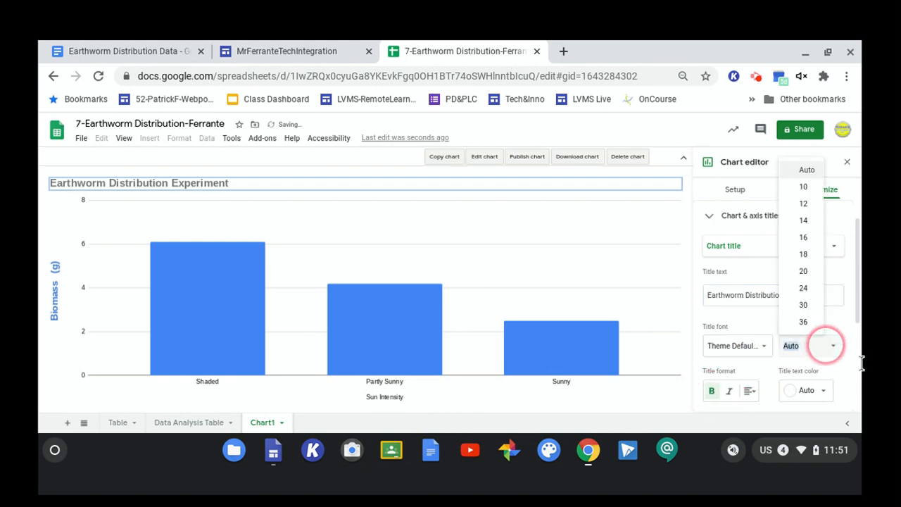
{"action": "left_click", "coordinate": [806, 272]}
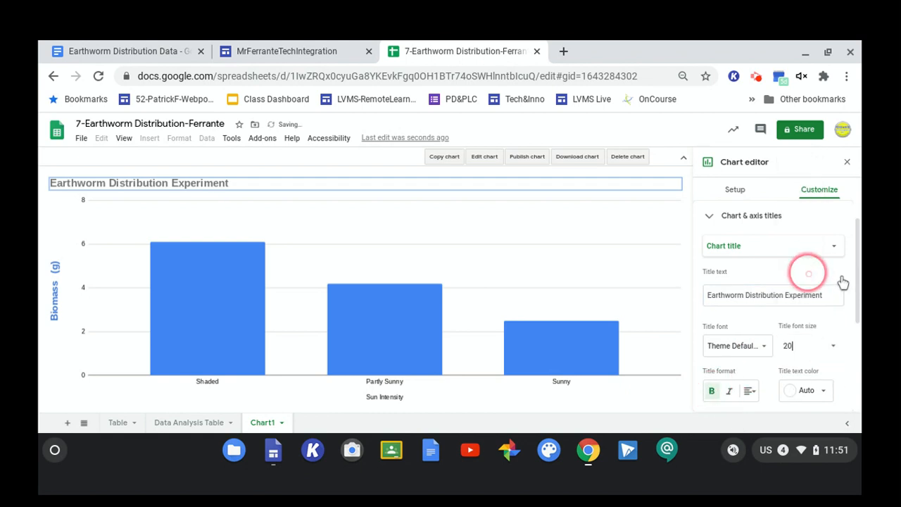
{"action": "left_click", "coordinate": [825, 345]}
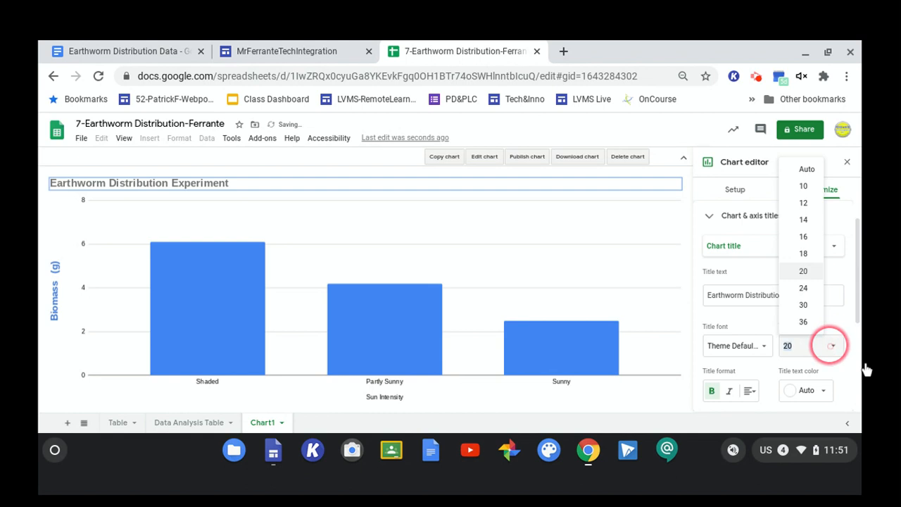
{"action": "left_click", "coordinate": [815, 324]}
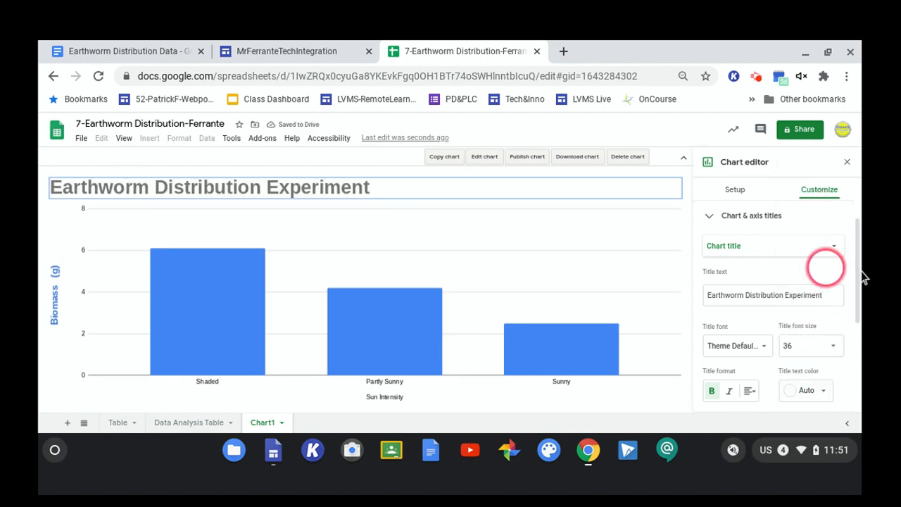
{"action": "scroll", "coordinate": [832, 261], "scroll_direction": "down", "scroll_amount": 2}
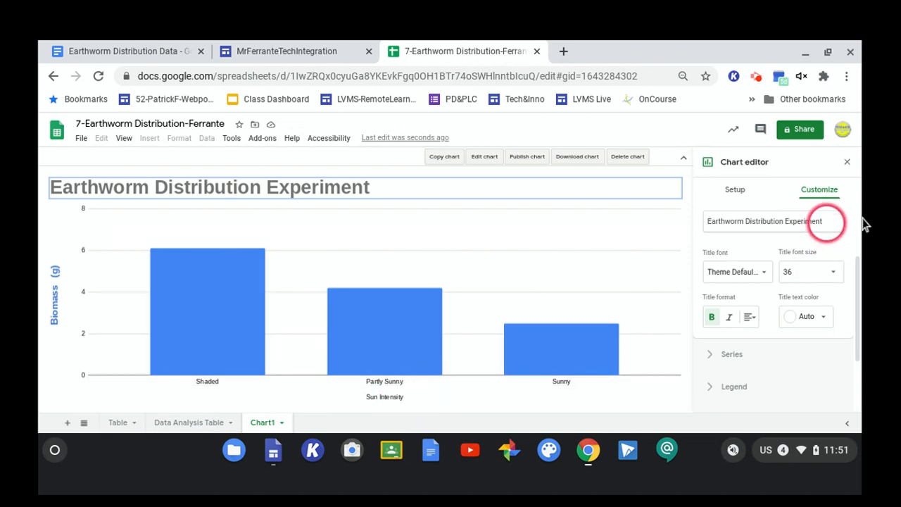
{"action": "left_click", "coordinate": [828, 220]}
{"action": "scroll", "coordinate": [861, 215], "scroll_direction": "up", "scroll_amount": 2}
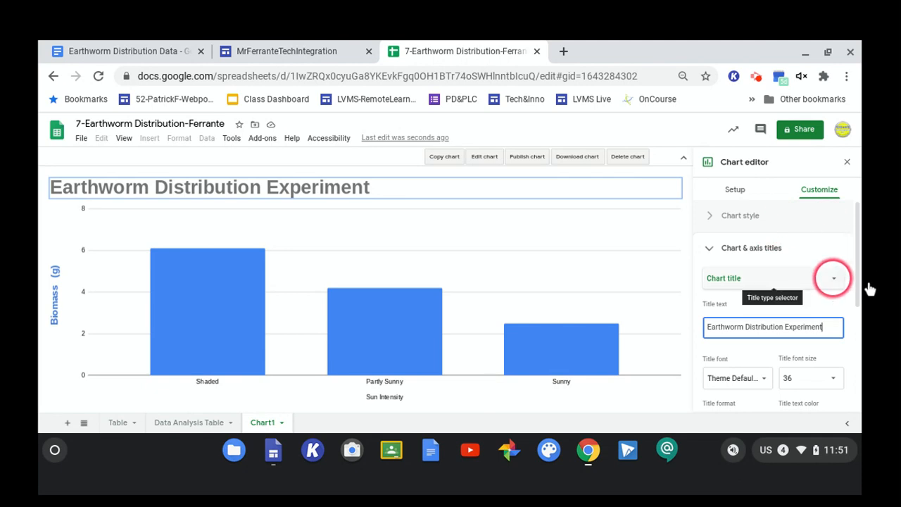
{"action": "left_click", "coordinate": [730, 254]}
{"action": "left_click", "coordinate": [733, 255]}
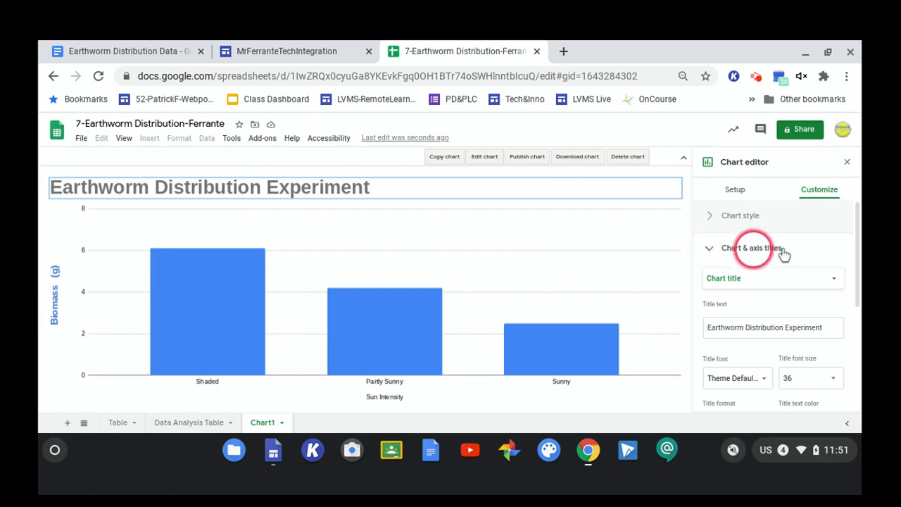
Switch to the horizontal axis title and set its font to Sans Serif and size to 18.
{"action": "left_click", "coordinate": [835, 280]}
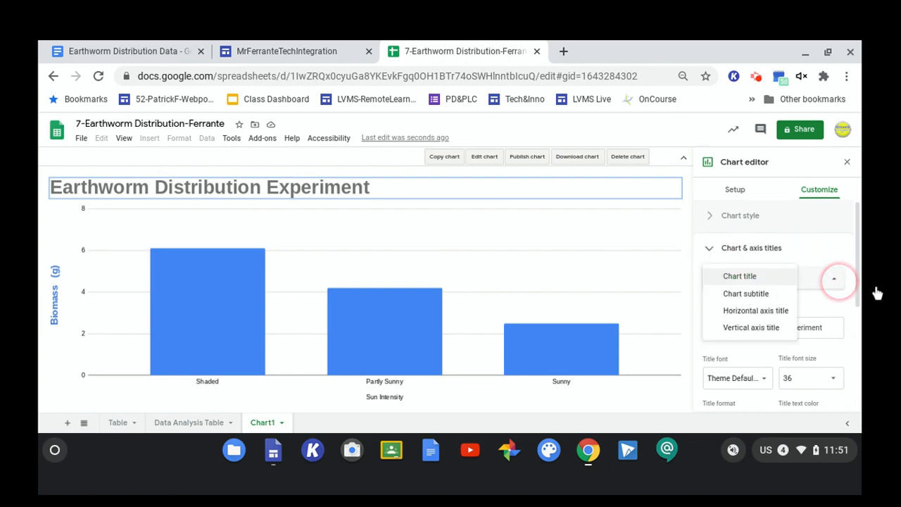
{"action": "left_click", "coordinate": [790, 315]}
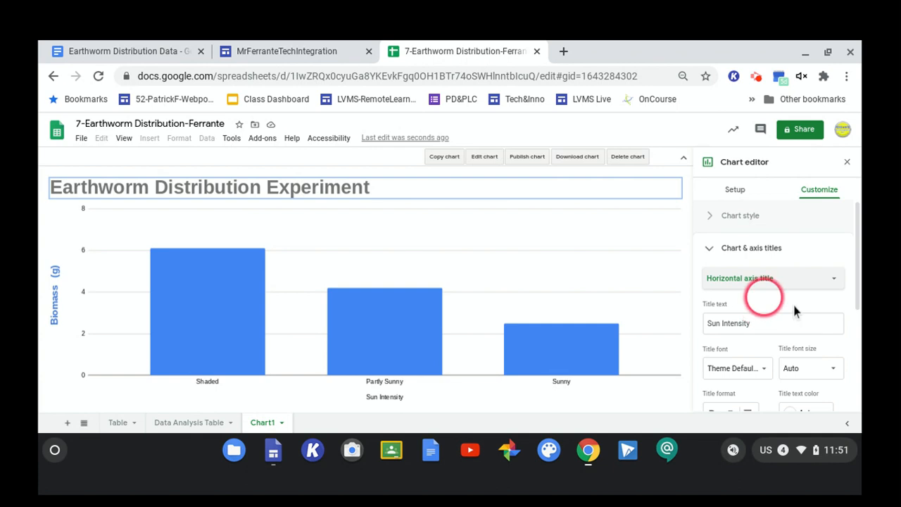
{"action": "scroll", "coordinate": [792, 320], "scroll_direction": "down", "scroll_amount": 2}
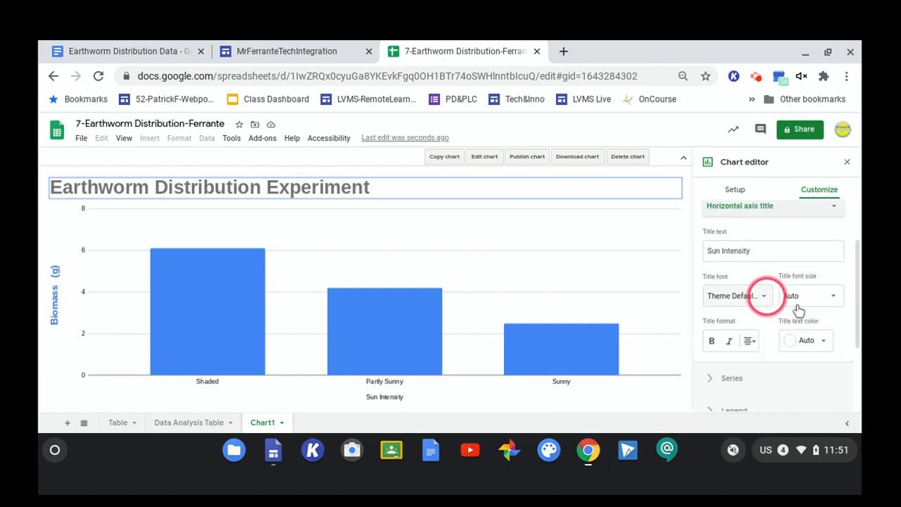
{"action": "left_click", "coordinate": [757, 295]}
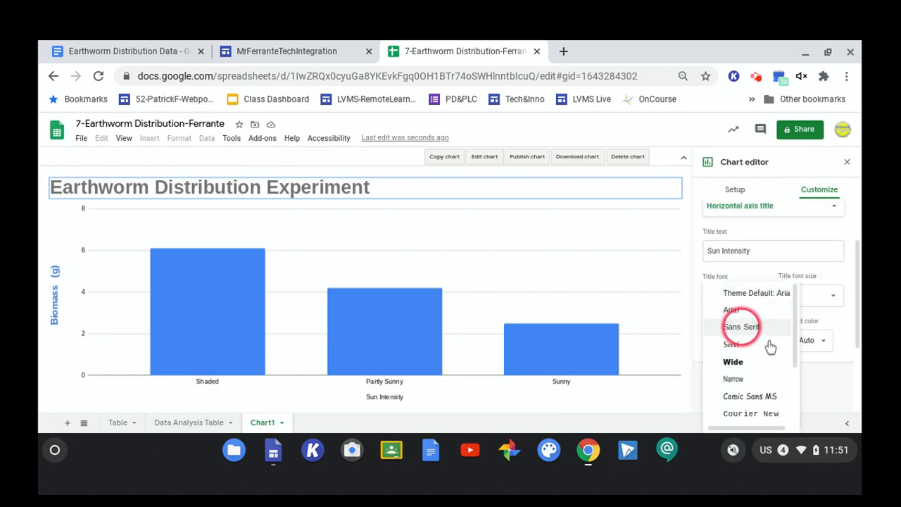
{"action": "left_click", "coordinate": [745, 326]}
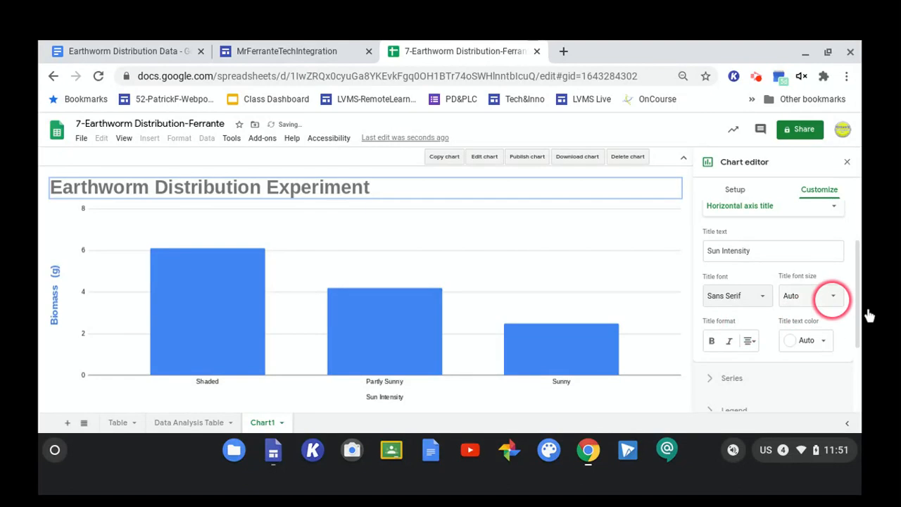
{"action": "left_click", "coordinate": [833, 295]}
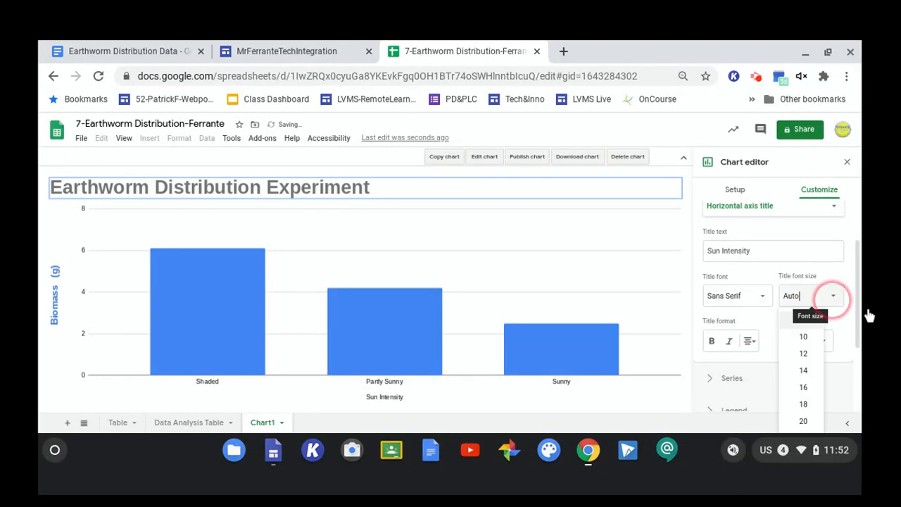
{"action": "left_click", "coordinate": [803, 404]}
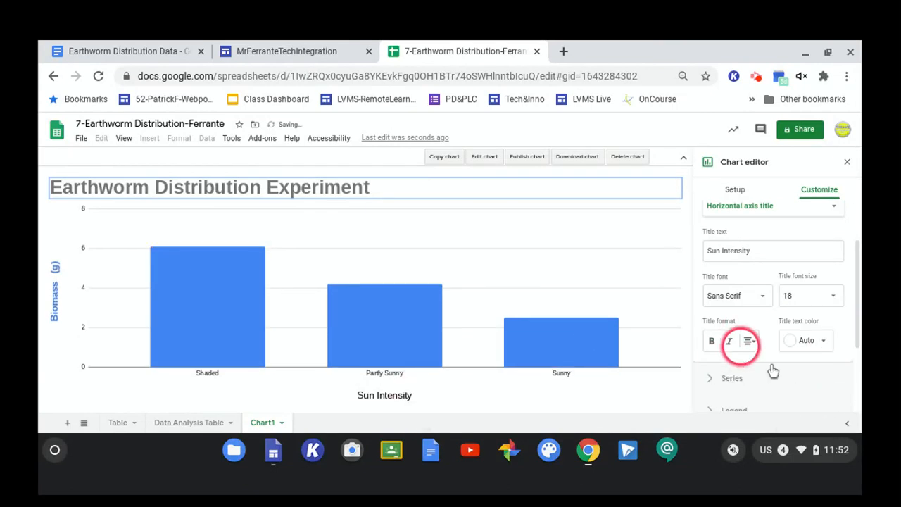
Color the horizontal axis title blue and make it bold.
{"action": "left_click", "coordinate": [807, 340]}
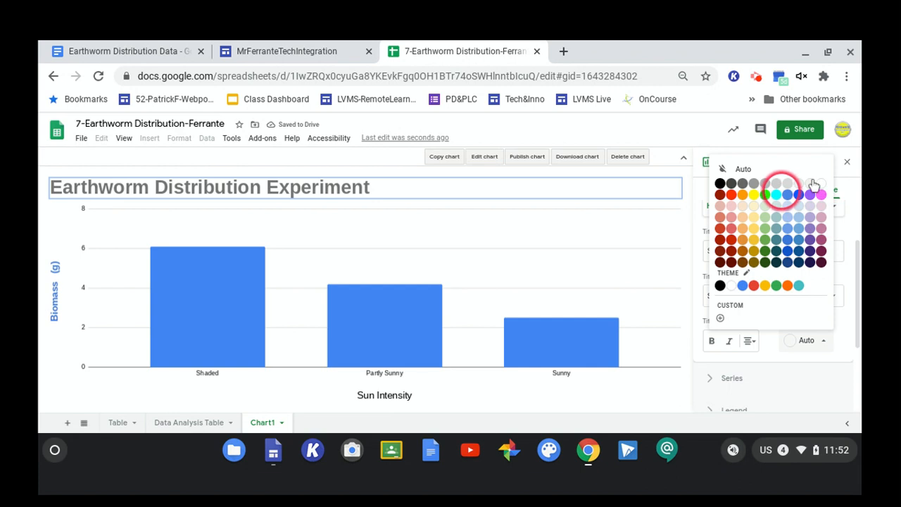
{"action": "left_click", "coordinate": [788, 195]}
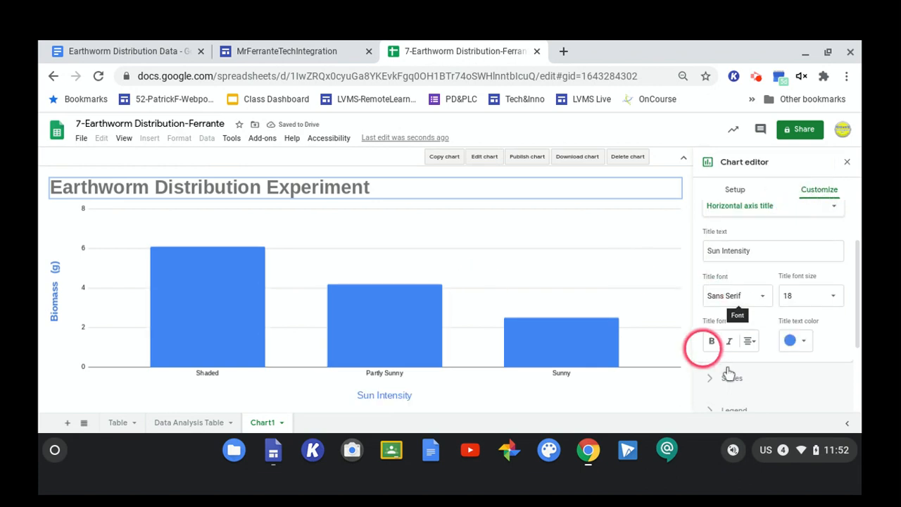
{"action": "left_click", "coordinate": [711, 341]}
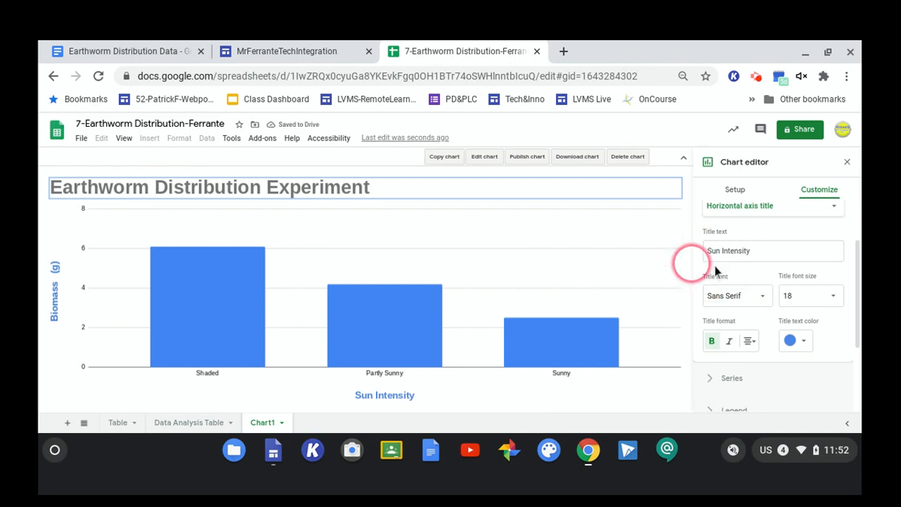
Open the series settings and change the Biomass (g) bar color to green.
{"action": "scroll", "coordinate": [768, 278], "scroll_direction": "up", "scroll_amount": 2}
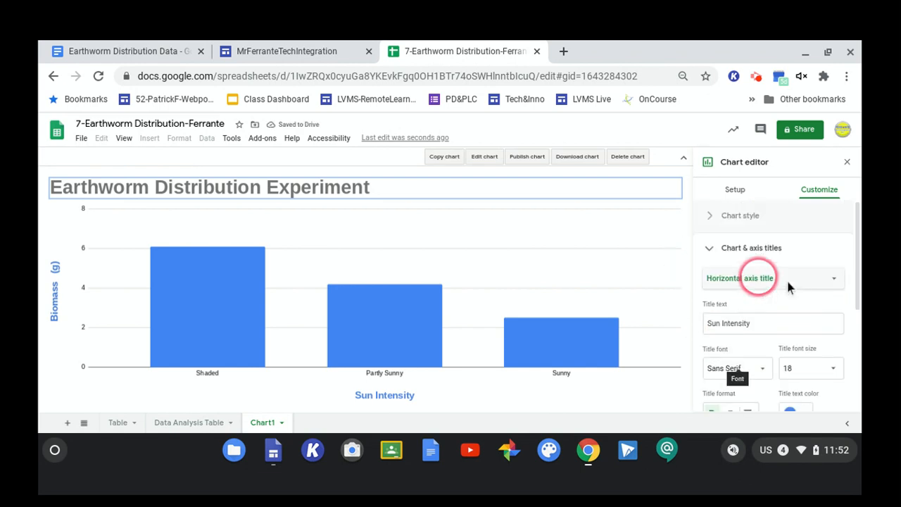
{"action": "left_click", "coordinate": [735, 254]}
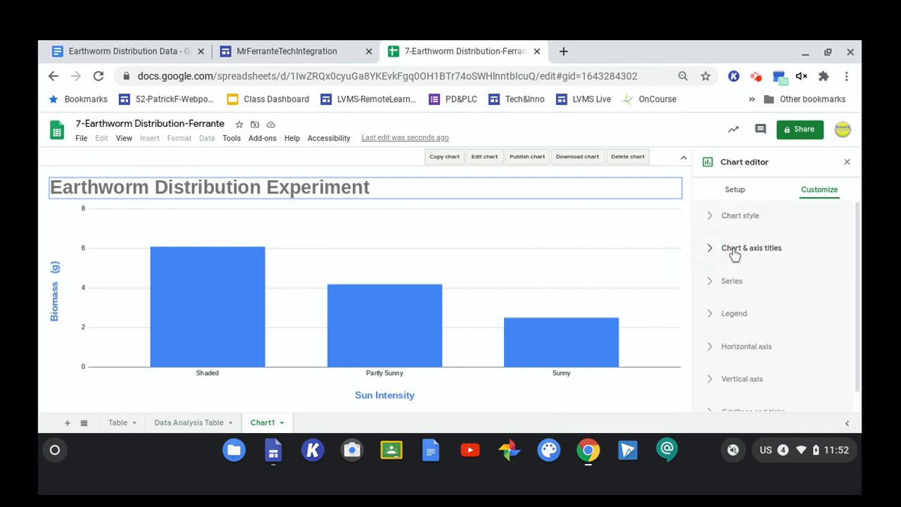
{"action": "left_click", "coordinate": [734, 294]}
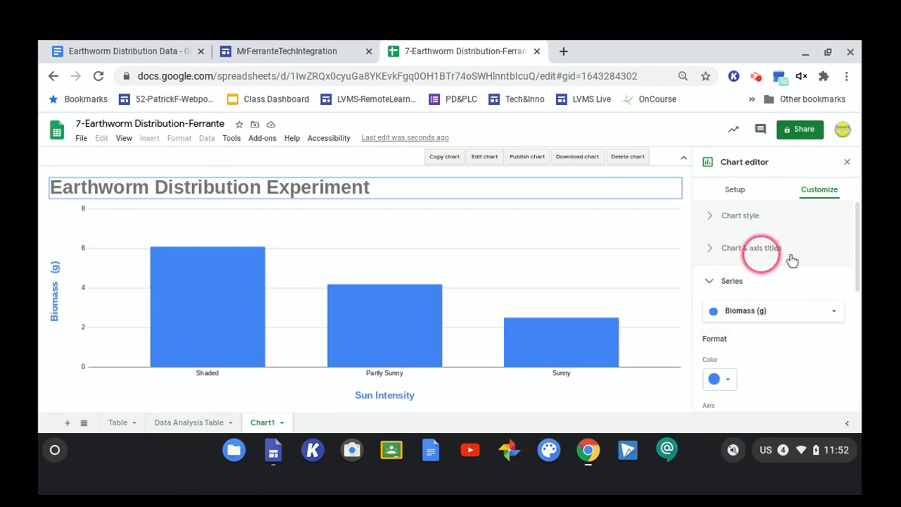
{"action": "scroll", "coordinate": [793, 261], "scroll_direction": "down", "scroll_amount": 2}
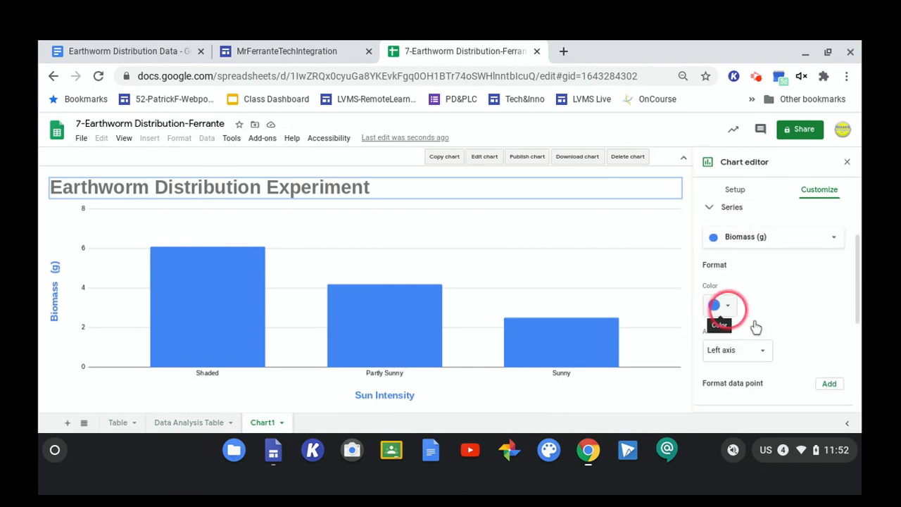
{"action": "left_click", "coordinate": [725, 307]}
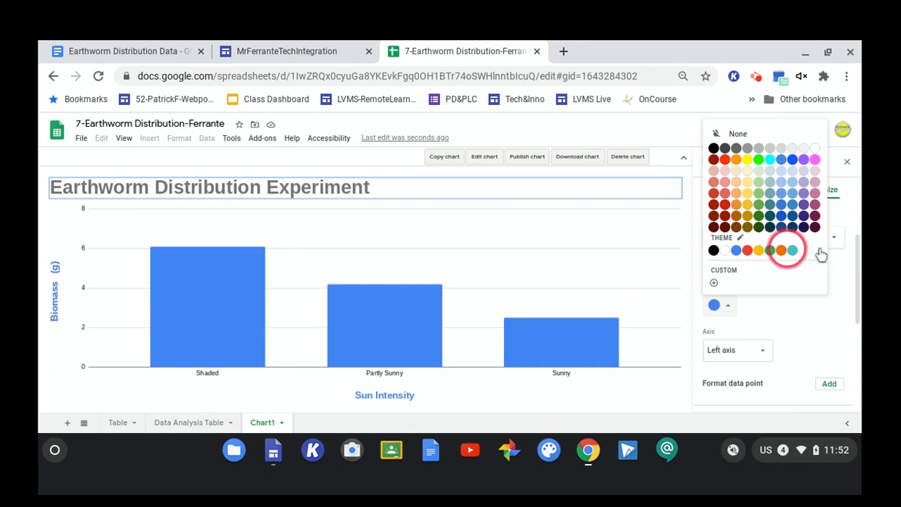
{"action": "left_click", "coordinate": [770, 251]}
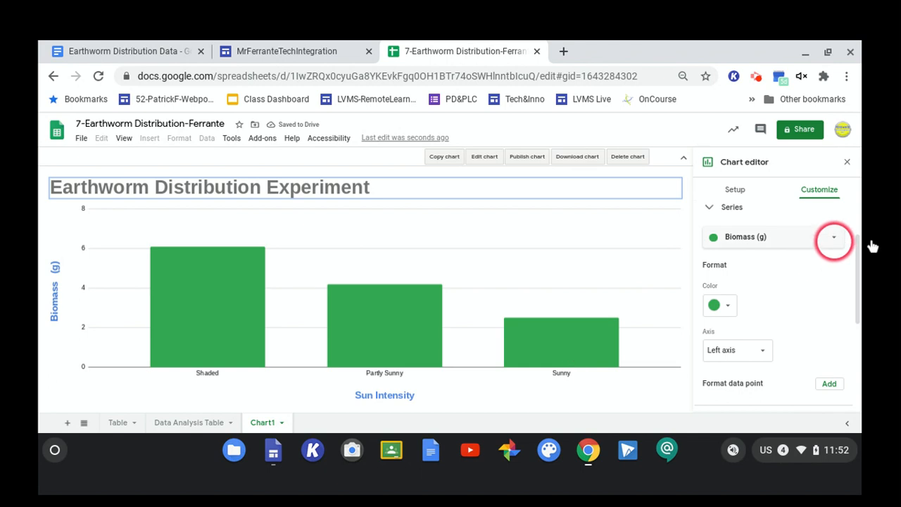
Format the Sunny bar's data point color as orange.
{"action": "left_click", "coordinate": [238, 287]}
{"action": "left_click", "coordinate": [354, 335]}
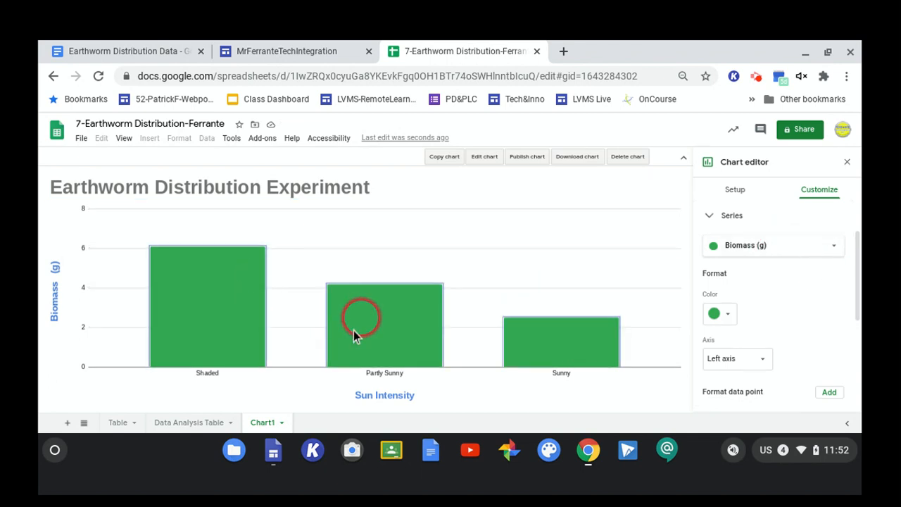
{"action": "left_click", "coordinate": [240, 297]}
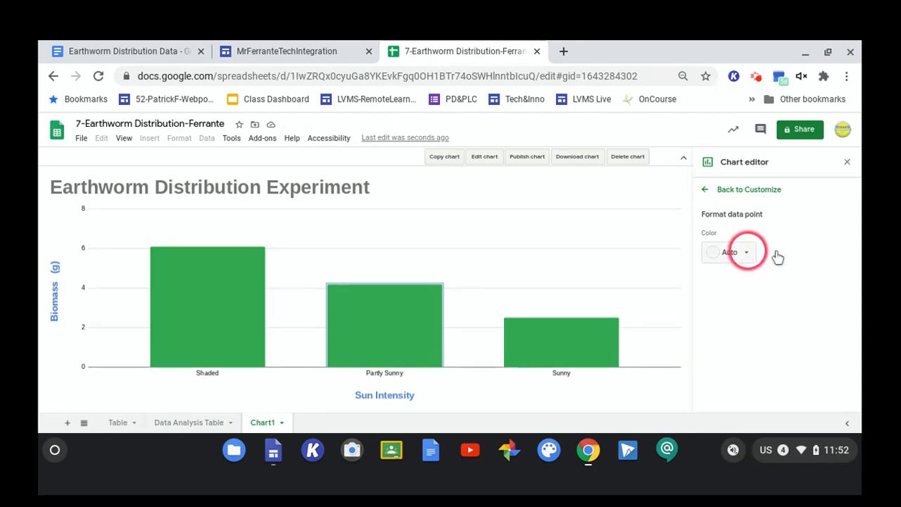
{"action": "left_click", "coordinate": [544, 351]}
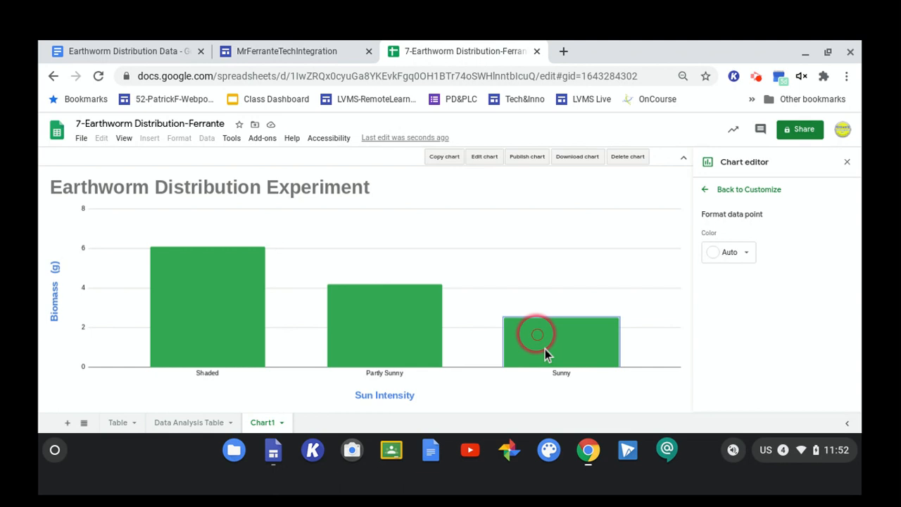
{"action": "left_click", "coordinate": [747, 253]}
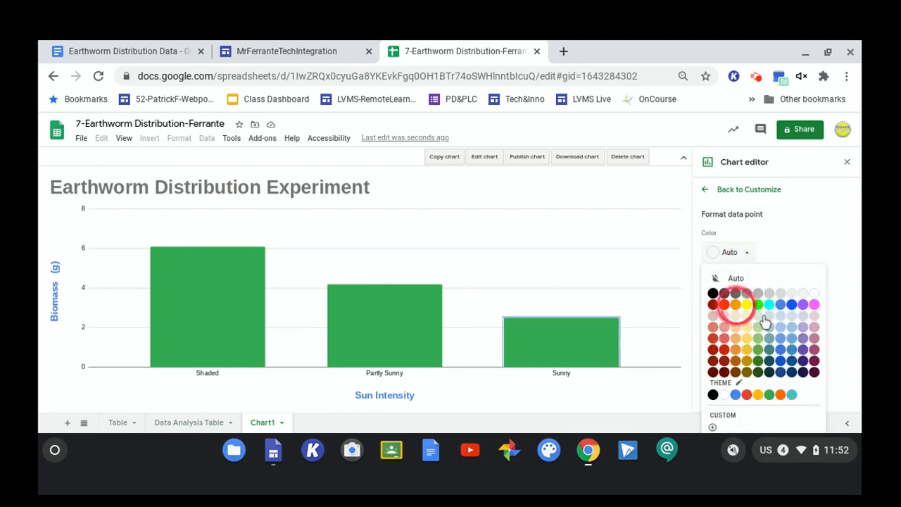
{"action": "left_click", "coordinate": [736, 304]}
Format the Partly Sunny bar's data point color as dark red.
{"action": "left_click", "coordinate": [423, 317]}
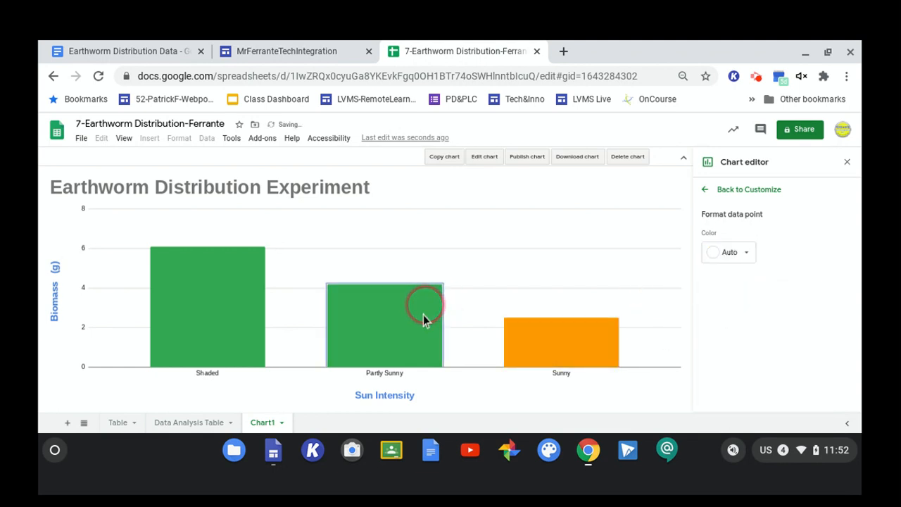
{"action": "left_click", "coordinate": [748, 254]}
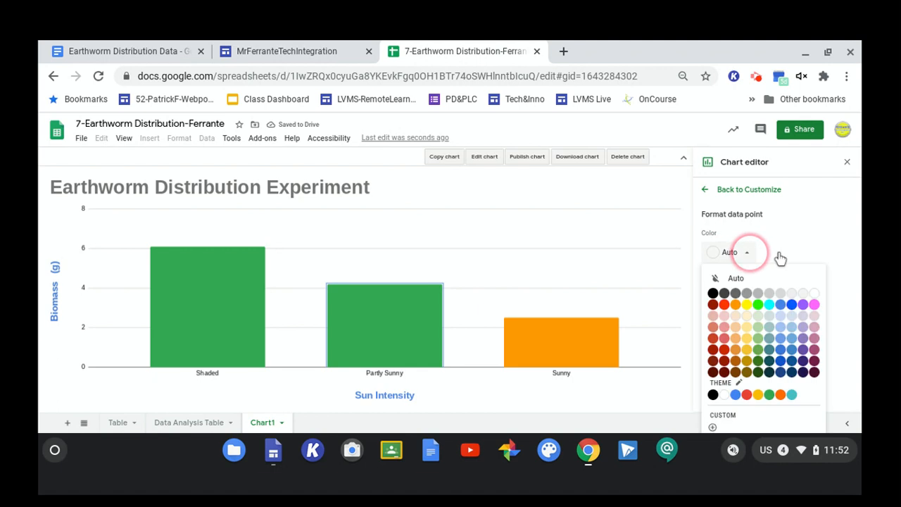
{"action": "left_click", "coordinate": [751, 254]}
{"action": "right_click", "coordinate": [752, 253]}
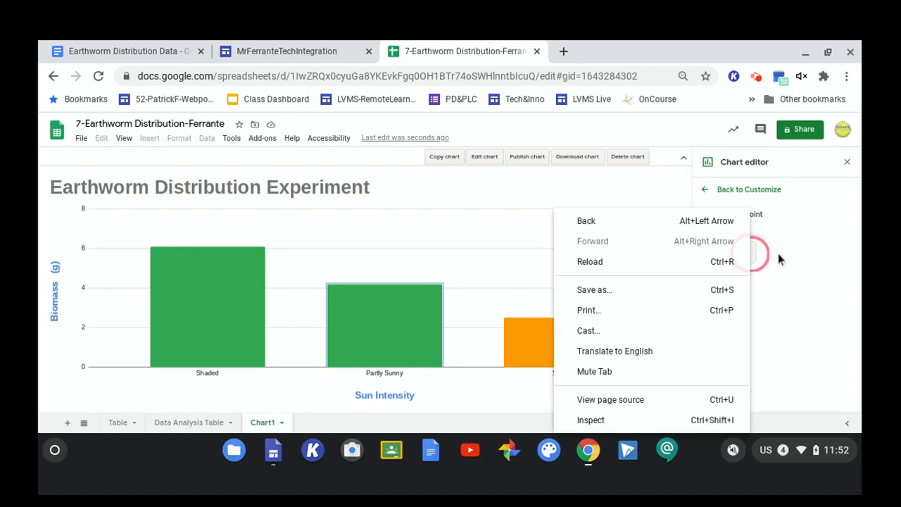
{"action": "left_click", "coordinate": [767, 238]}
{"action": "left_click", "coordinate": [749, 253]}
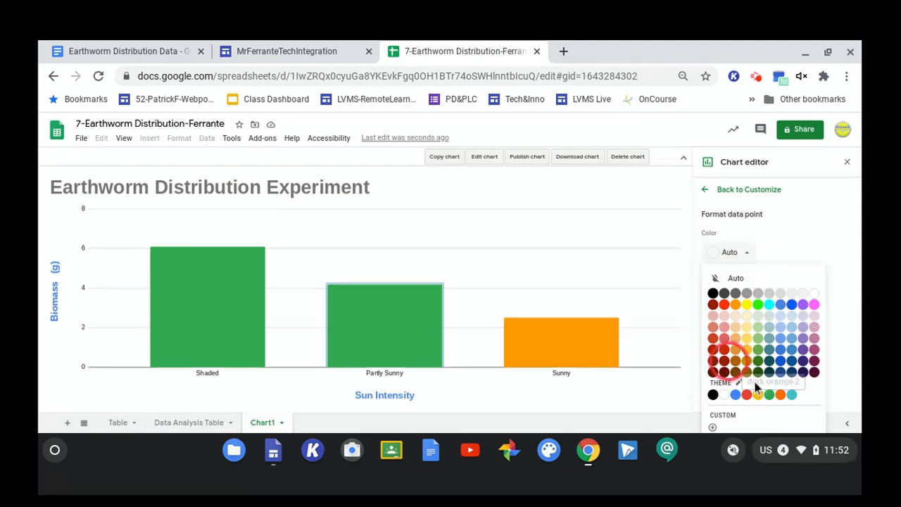
{"action": "left_click", "coordinate": [725, 361]}
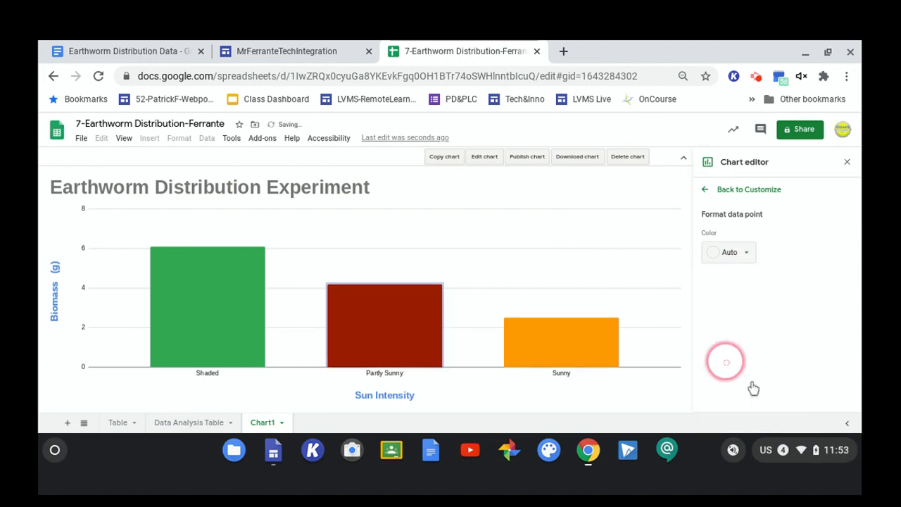
Format the Shaded bar's data point color as dark gray and return to the customize options.
{"action": "left_click", "coordinate": [174, 323]}
{"action": "left_click", "coordinate": [744, 258]}
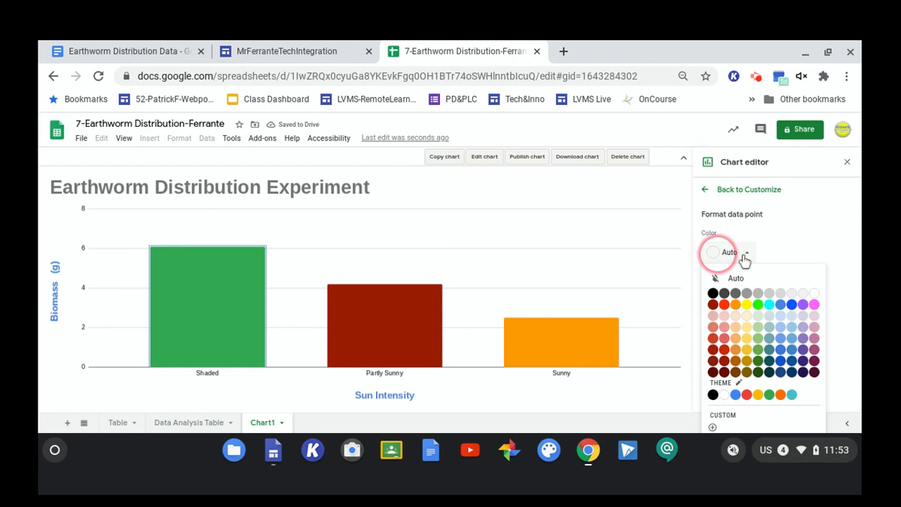
{"action": "left_click", "coordinate": [736, 293]}
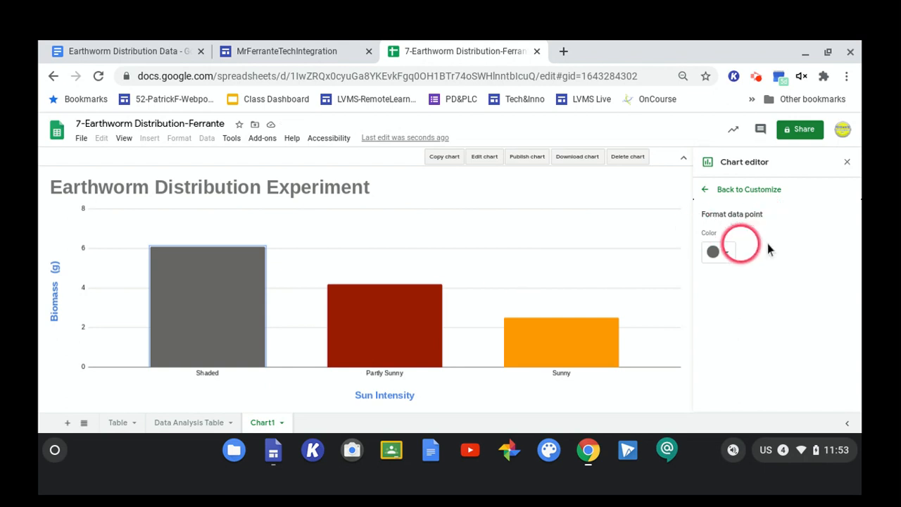
{"action": "left_click", "coordinate": [730, 187]}
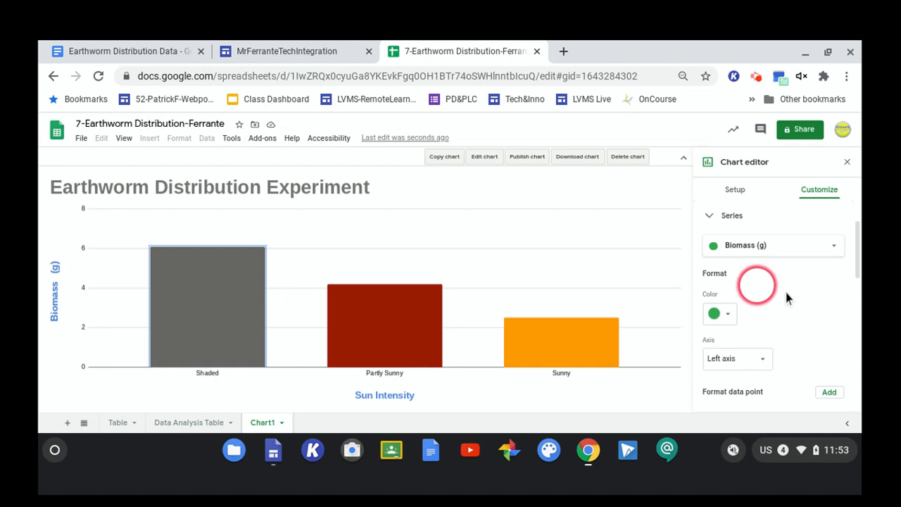
Turn on data labels for the Biomass (g) series.
{"action": "scroll", "coordinate": [786, 292], "scroll_direction": "down", "scroll_amount": 3}
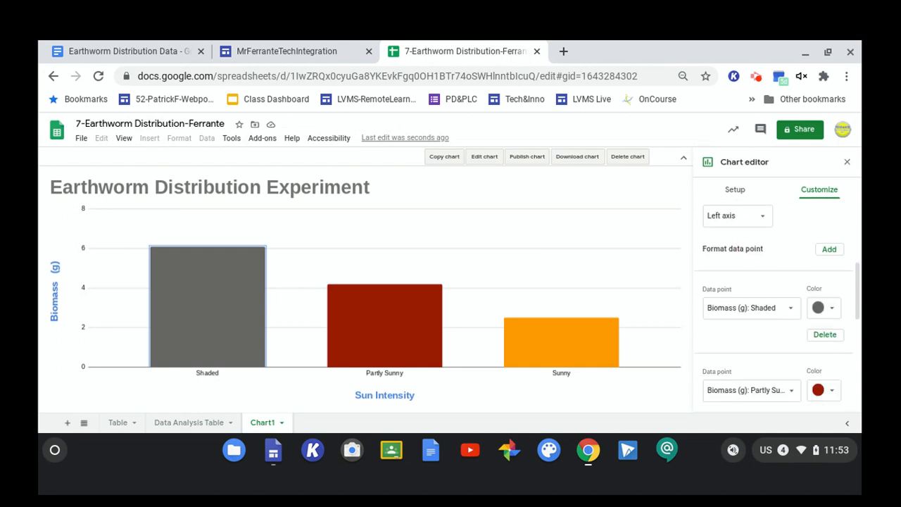
{"action": "scroll", "coordinate": [785, 293], "scroll_direction": "down", "scroll_amount": 2}
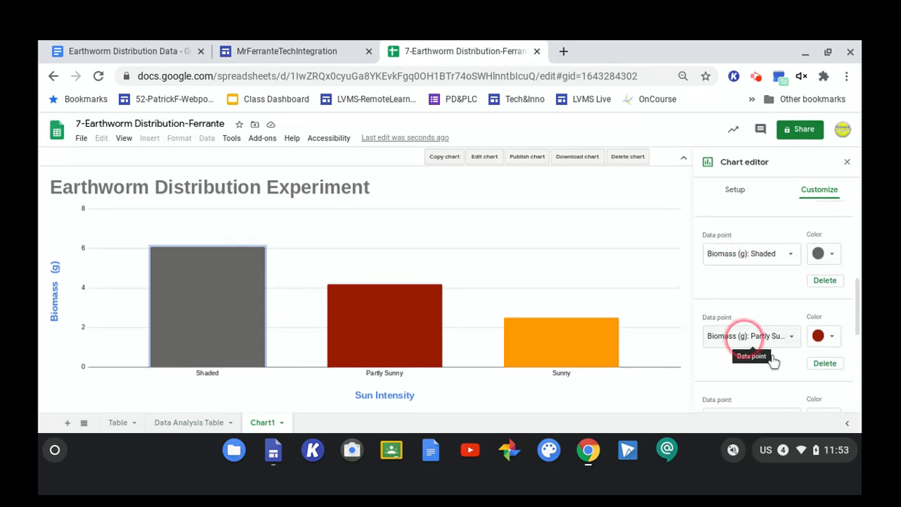
{"action": "scroll", "coordinate": [775, 362], "scroll_direction": "down", "scroll_amount": 2}
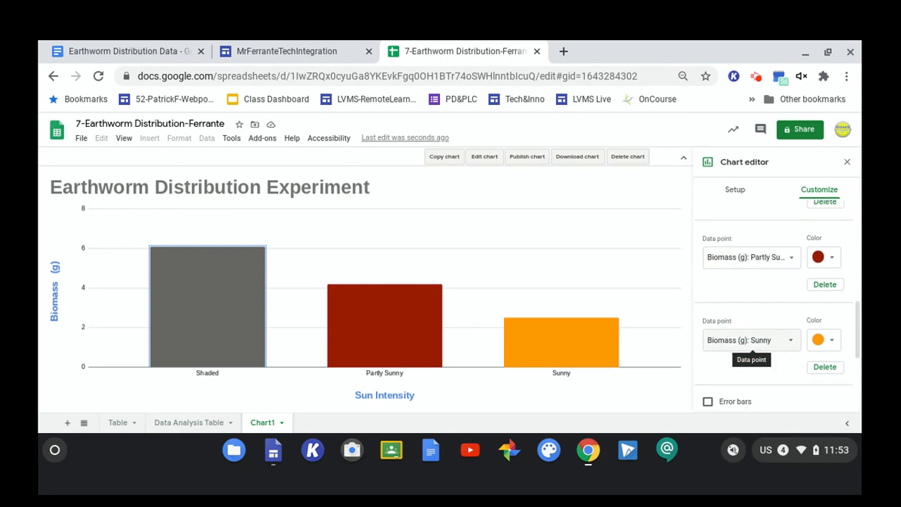
{"action": "scroll", "coordinate": [752, 349], "scroll_direction": "down", "scroll_amount": 2}
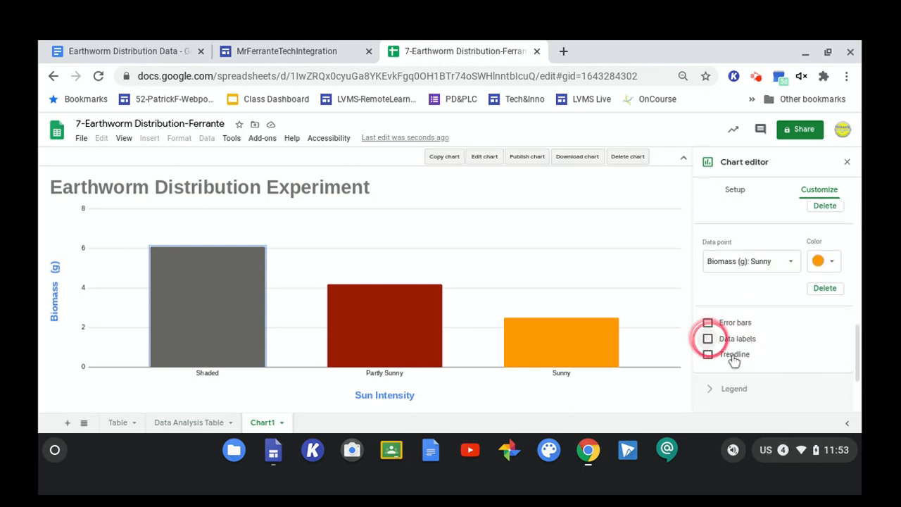
{"action": "left_click", "coordinate": [708, 339]}
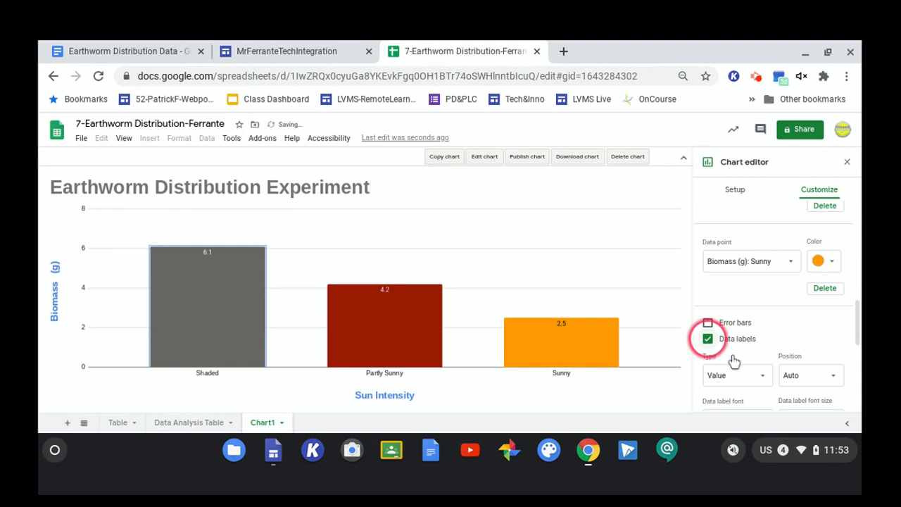
{"action": "left_click", "coordinate": [591, 345]}
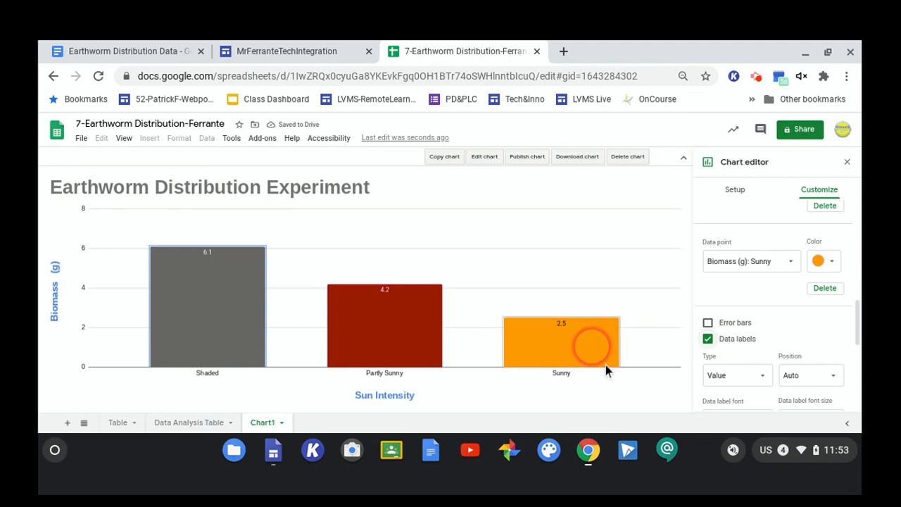
{"action": "left_click", "coordinate": [559, 345]}
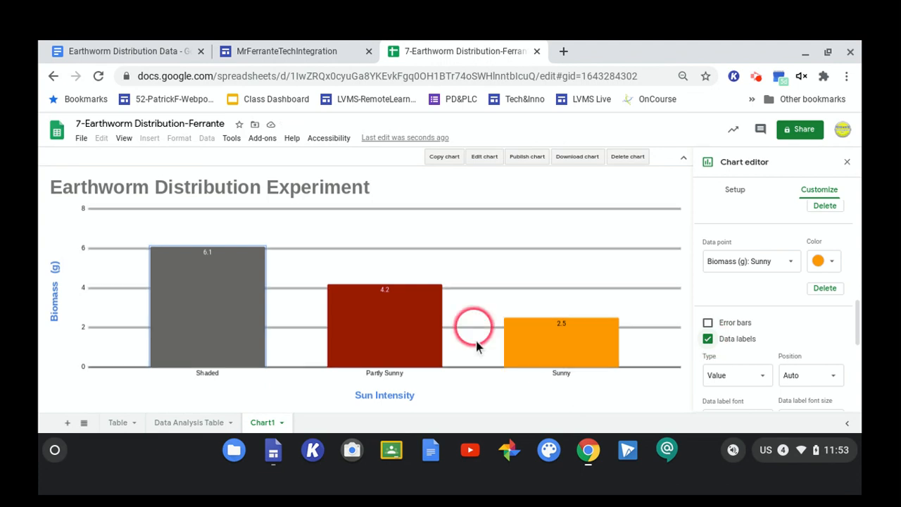
{"action": "left_click", "coordinate": [571, 348]}
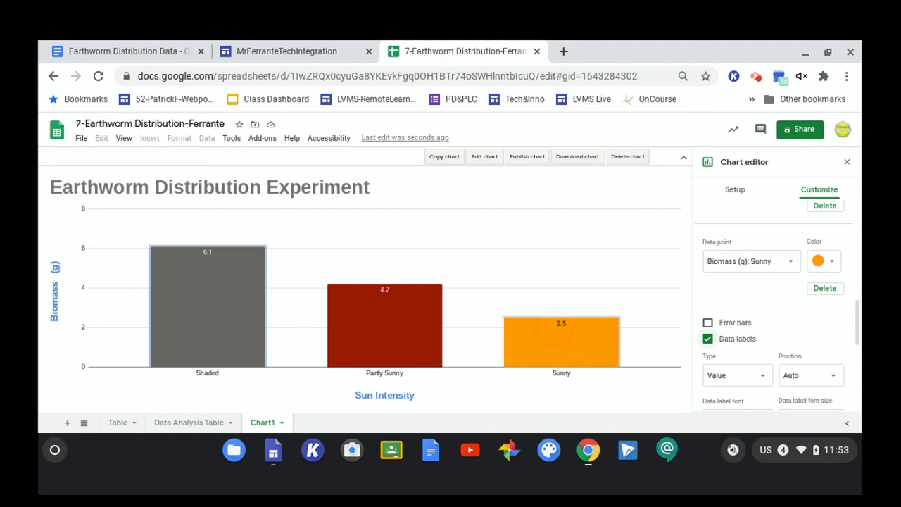
{"action": "left_click", "coordinate": [416, 308]}
{"action": "left_click", "coordinate": [394, 310]}
{"action": "left_click", "coordinate": [215, 262]}
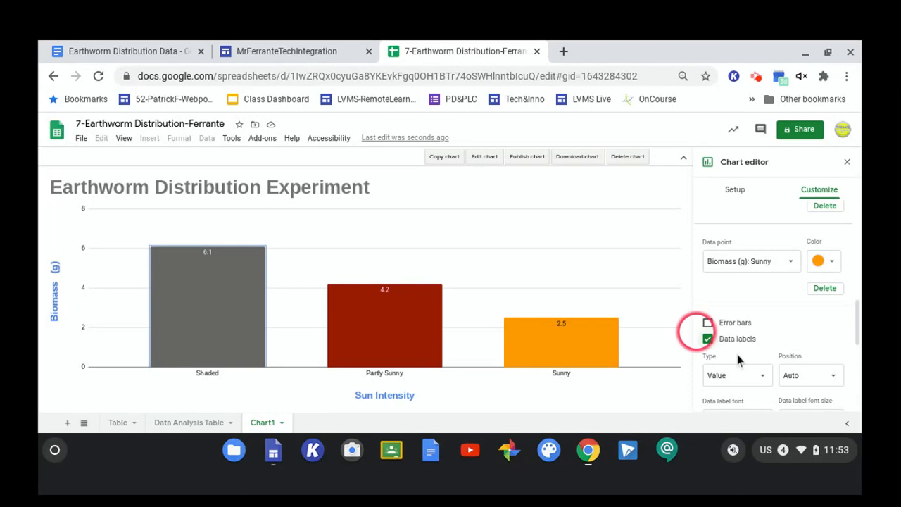
Make the data labels bold and set their font size to 18.
{"action": "scroll", "coordinate": [830, 352], "scroll_direction": "down", "scroll_amount": 2}
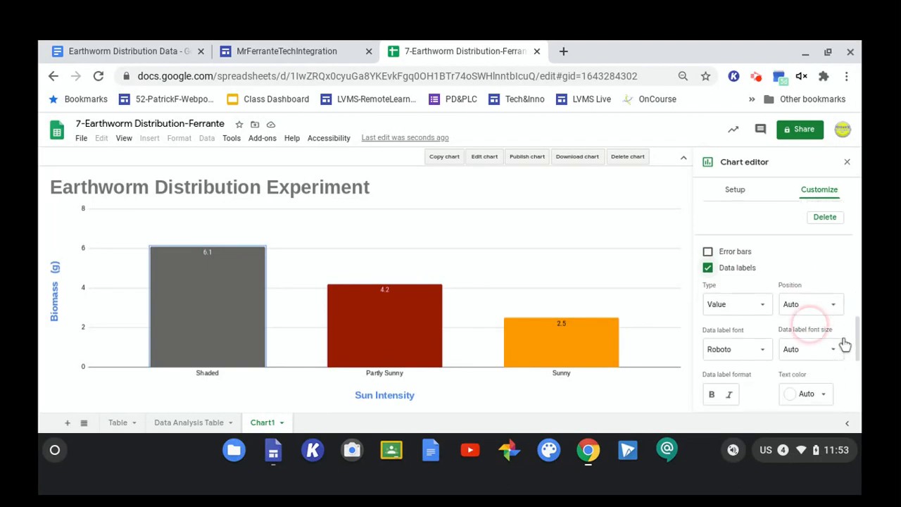
{"action": "left_click", "coordinate": [712, 391]}
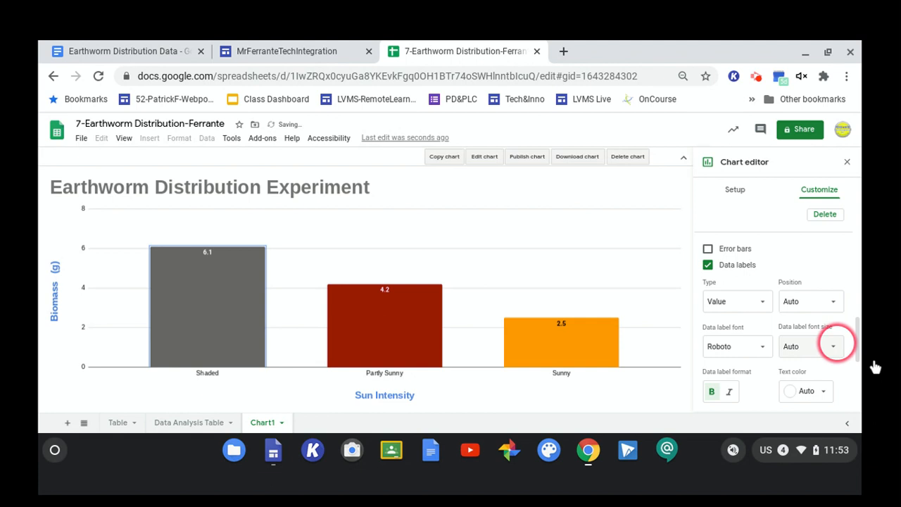
{"action": "left_click", "coordinate": [834, 346]}
{"action": "left_click", "coordinate": [813, 252]}
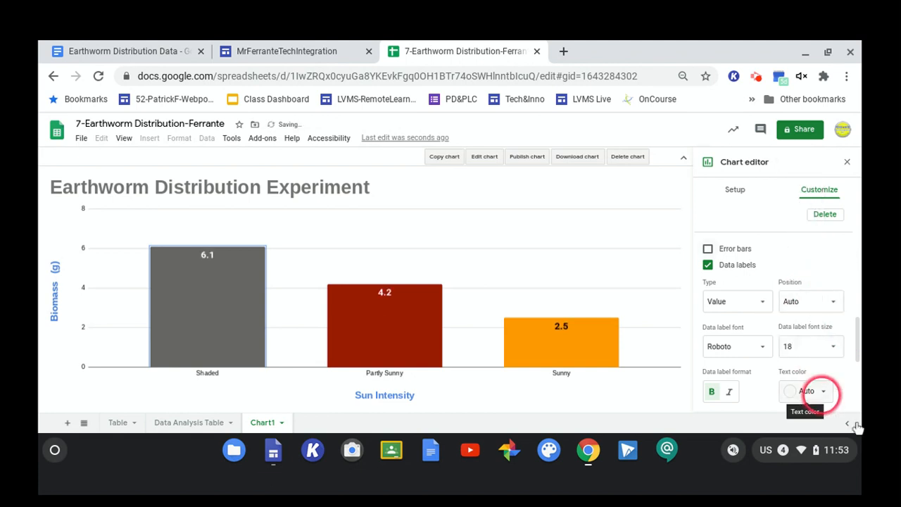
{"action": "left_click", "coordinate": [822, 391]}
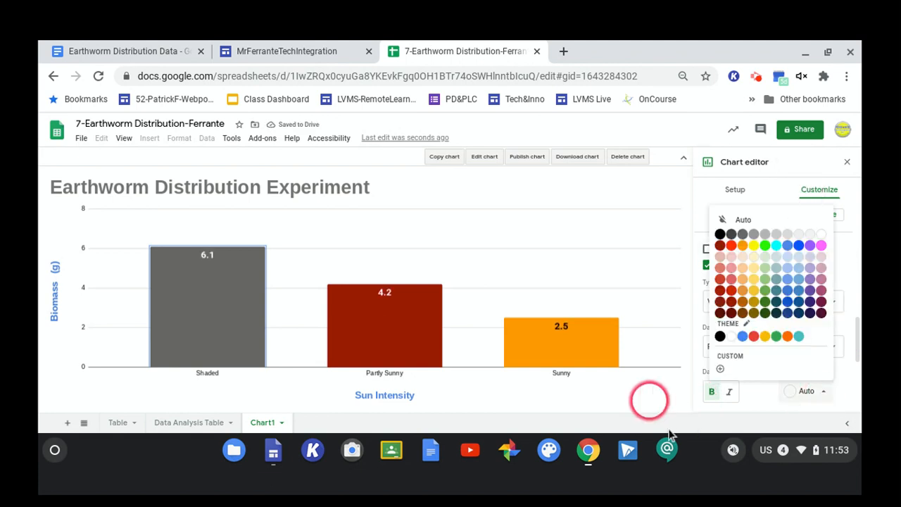
{"action": "left_click", "coordinate": [664, 403]}
{"action": "left_click", "coordinate": [762, 277]}
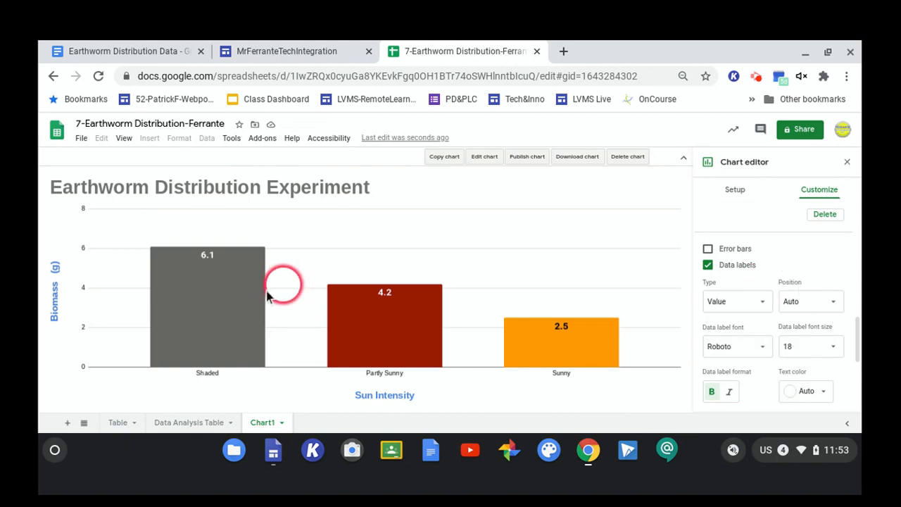
{"action": "left_click", "coordinate": [229, 278]}
{"action": "left_click", "coordinate": [206, 268]}
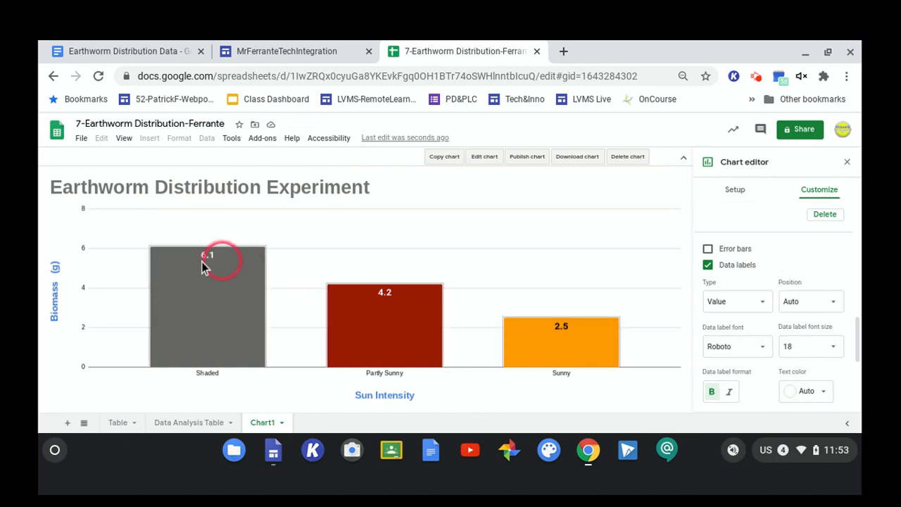
{"action": "left_click", "coordinate": [190, 303]}
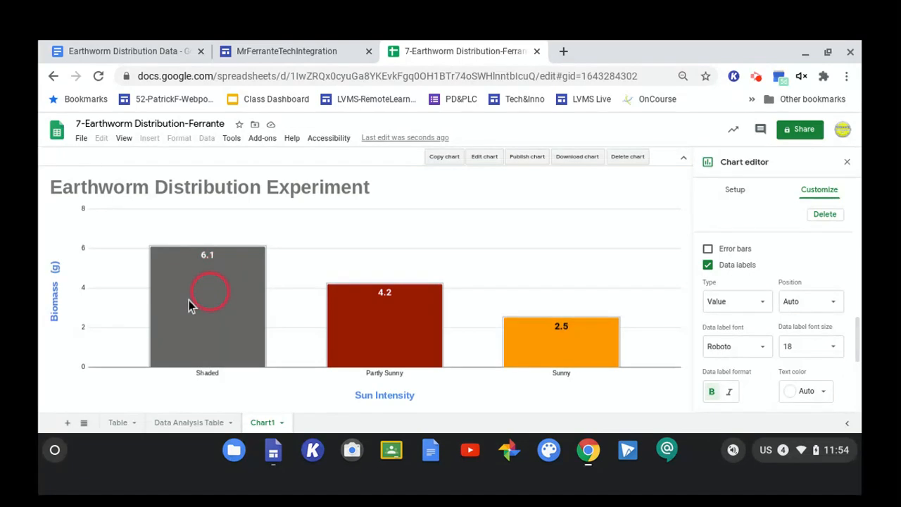
{"action": "left_click", "coordinate": [352, 334]}
{"action": "left_click", "coordinate": [242, 278]}
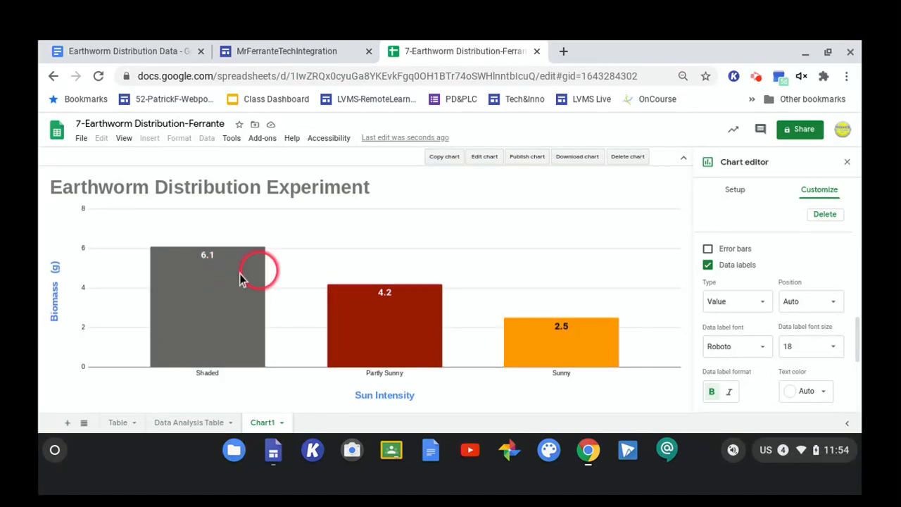
{"action": "left_click", "coordinate": [200, 270]}
{"action": "left_click", "coordinate": [192, 265]}
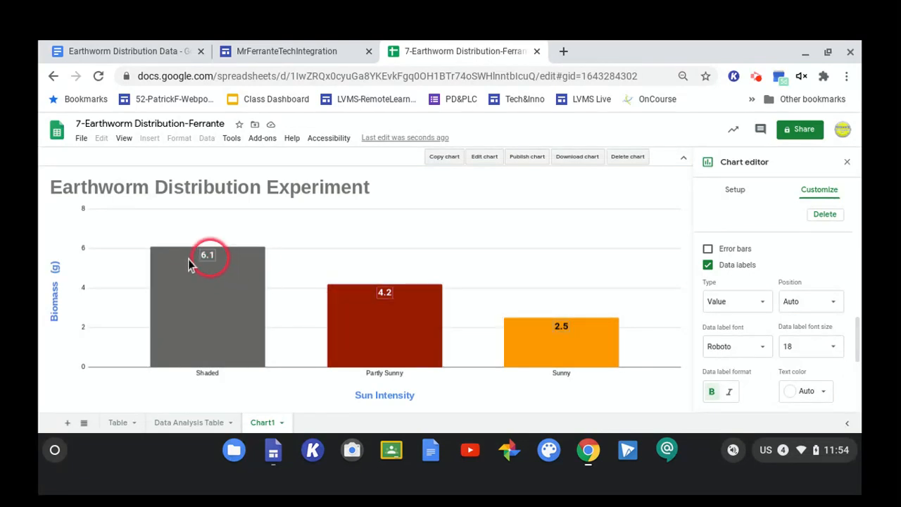
{"action": "left_click", "coordinate": [358, 295]}
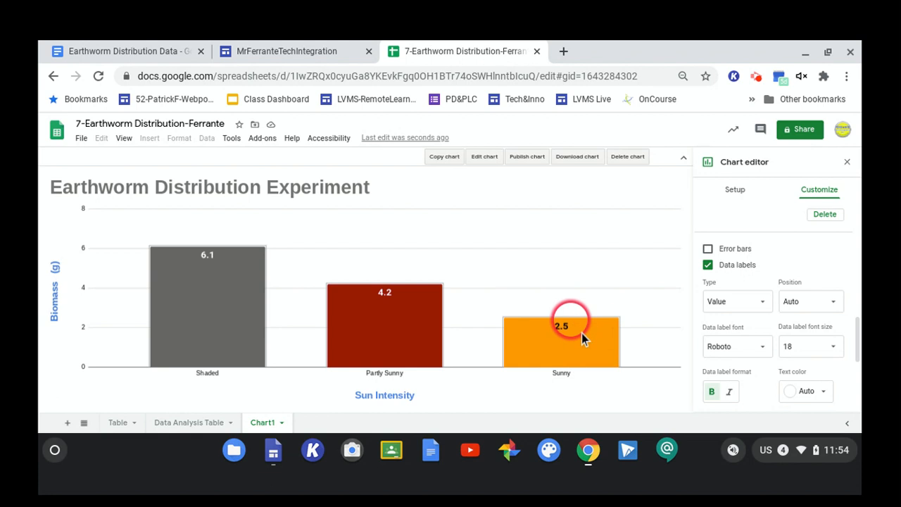
{"action": "scroll", "coordinate": [803, 327], "scroll_direction": "down", "scroll_amount": 2}
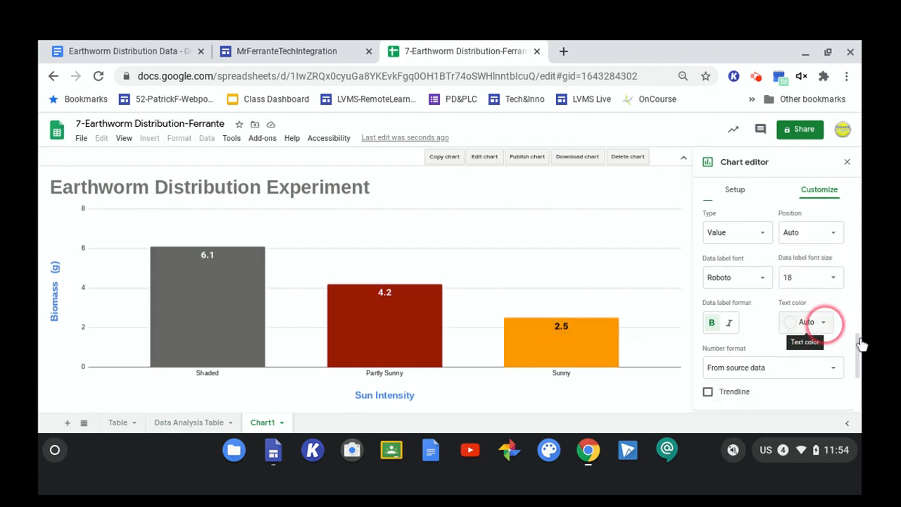
{"action": "left_click", "coordinate": [825, 323]}
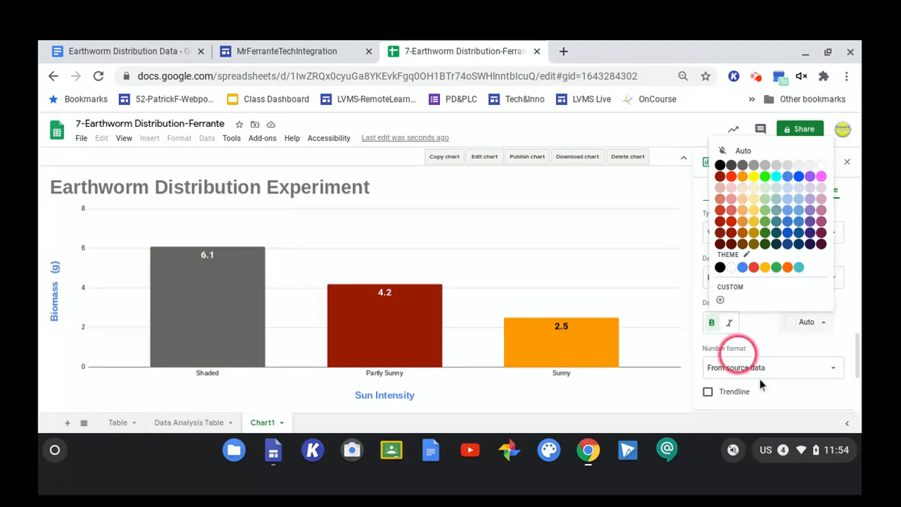
{"action": "left_click", "coordinate": [692, 349]}
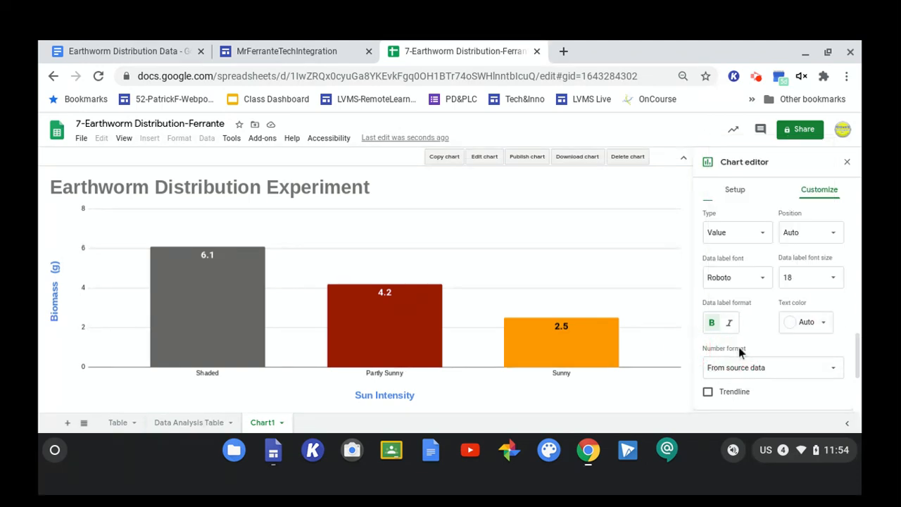
Place the chart legend on the right.
{"action": "scroll", "coordinate": [871, 332], "scroll_direction": "up", "scroll_amount": 5}
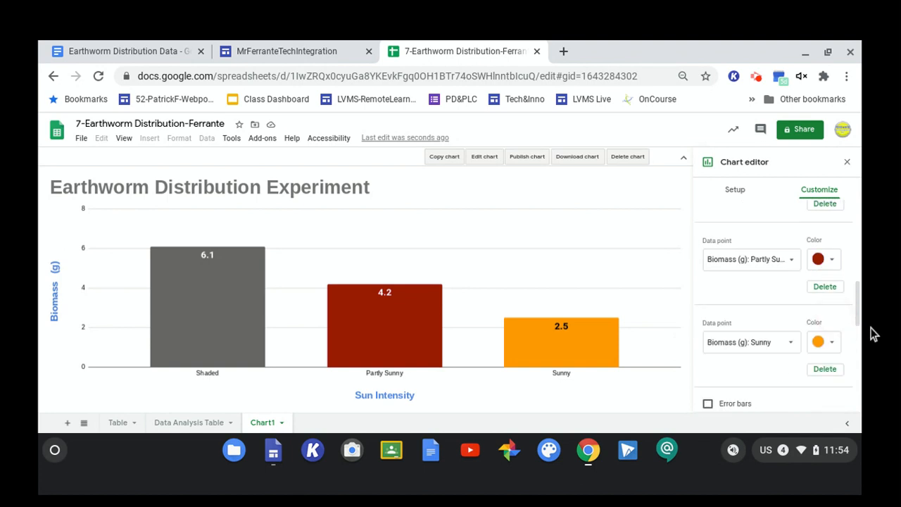
{"action": "scroll", "coordinate": [872, 332], "scroll_direction": "down", "scroll_amount": 3}
{"action": "scroll", "coordinate": [829, 389], "scroll_direction": "up", "scroll_amount": 5}
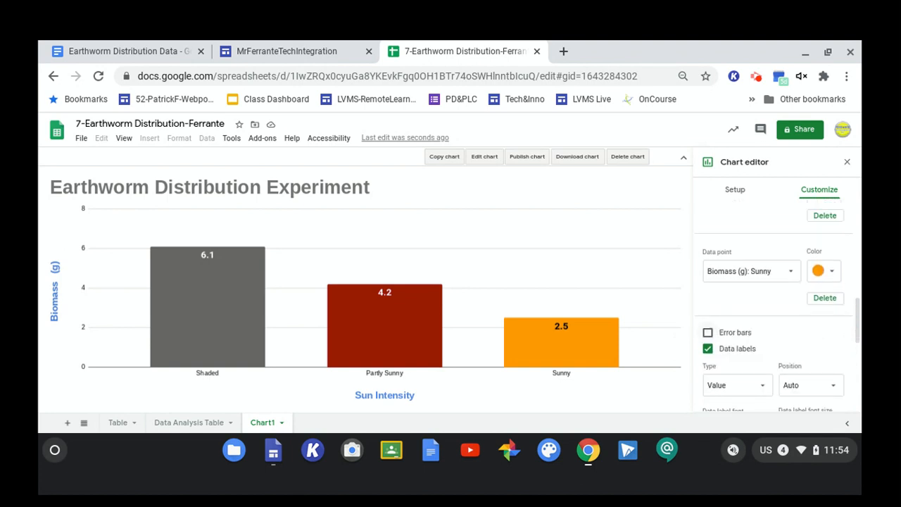
{"action": "scroll", "coordinate": [829, 389], "scroll_direction": "up", "scroll_amount": 2}
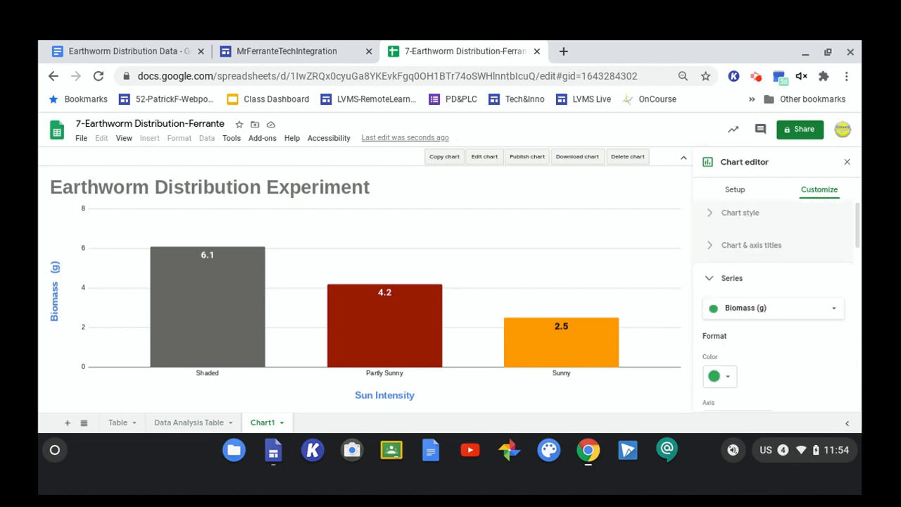
{"action": "left_click", "coordinate": [731, 289]}
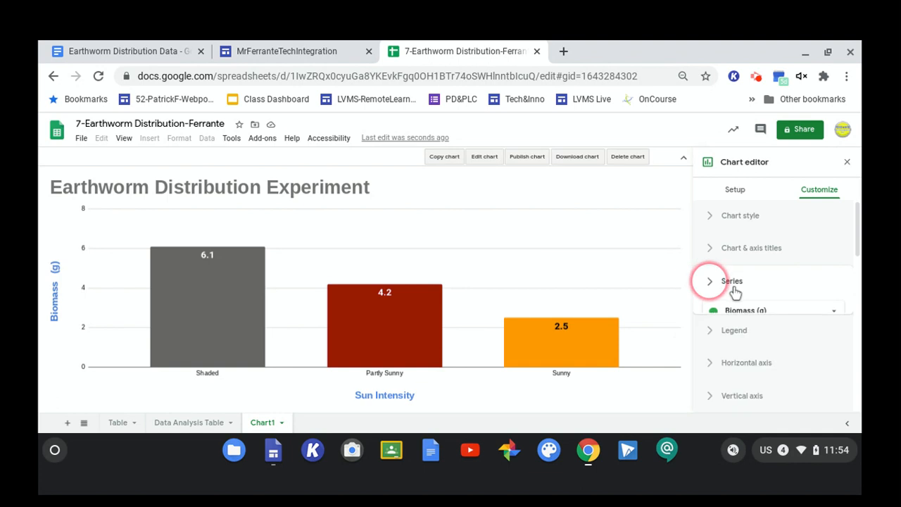
{"action": "left_click", "coordinate": [736, 329]}
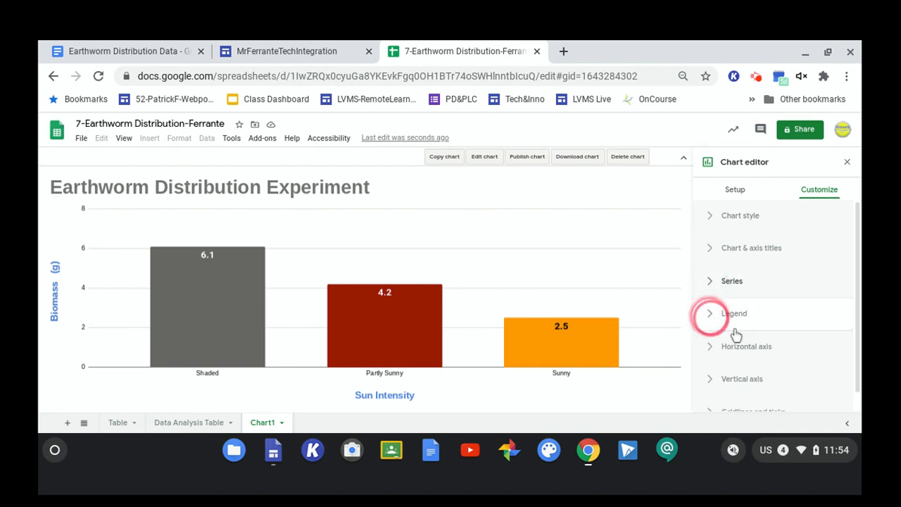
{"action": "scroll", "coordinate": [869, 268], "scroll_direction": "down", "scroll_amount": 3}
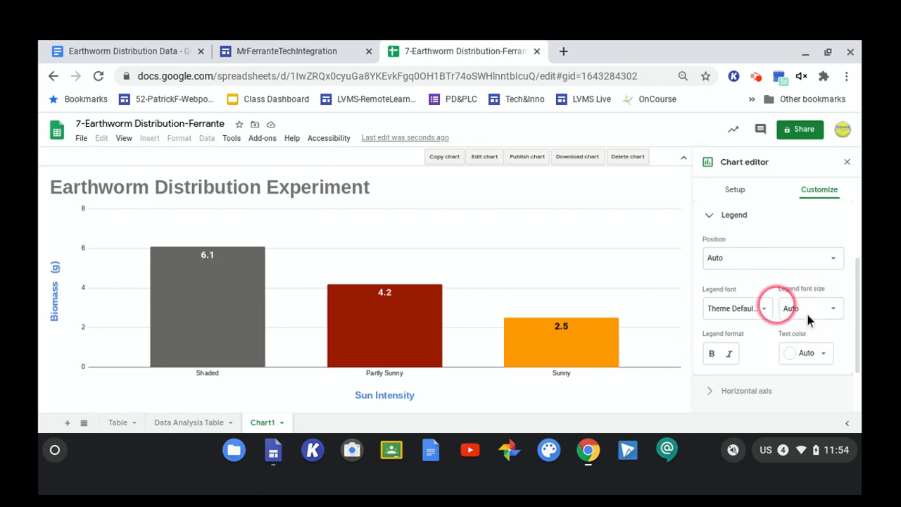
{"action": "scroll", "coordinate": [808, 319], "scroll_direction": "down", "scroll_amount": 2}
{"action": "scroll", "coordinate": [808, 319], "scroll_direction": "up", "scroll_amount": 1}
{"action": "scroll", "coordinate": [808, 319], "scroll_direction": "up", "scroll_amount": 2}
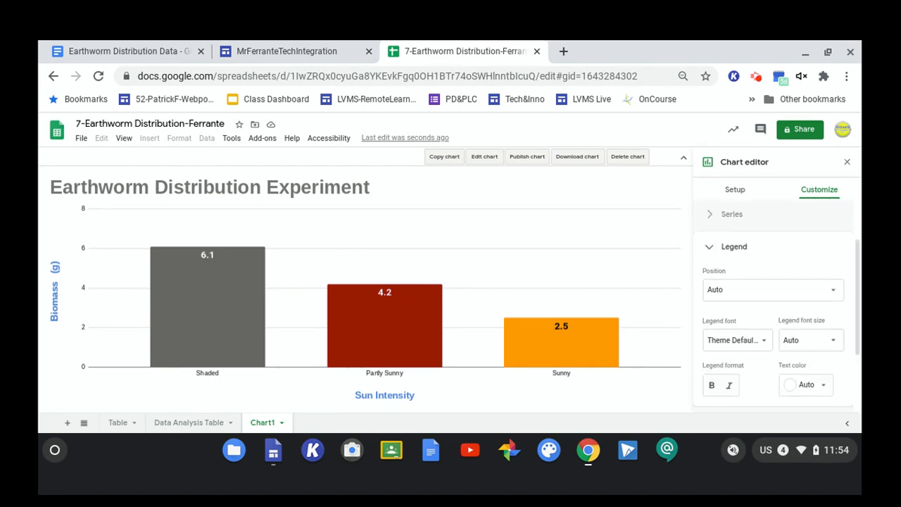
{"action": "left_click", "coordinate": [796, 326]}
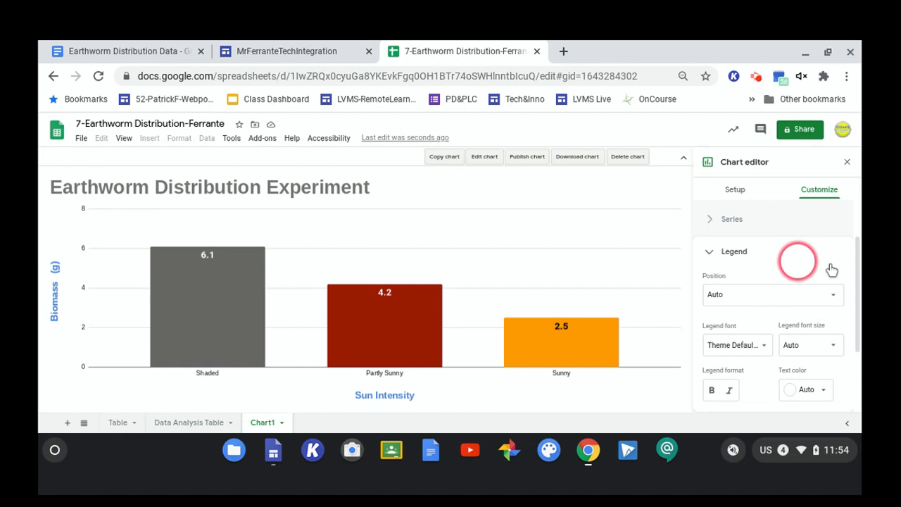
{"action": "left_click", "coordinate": [834, 296]}
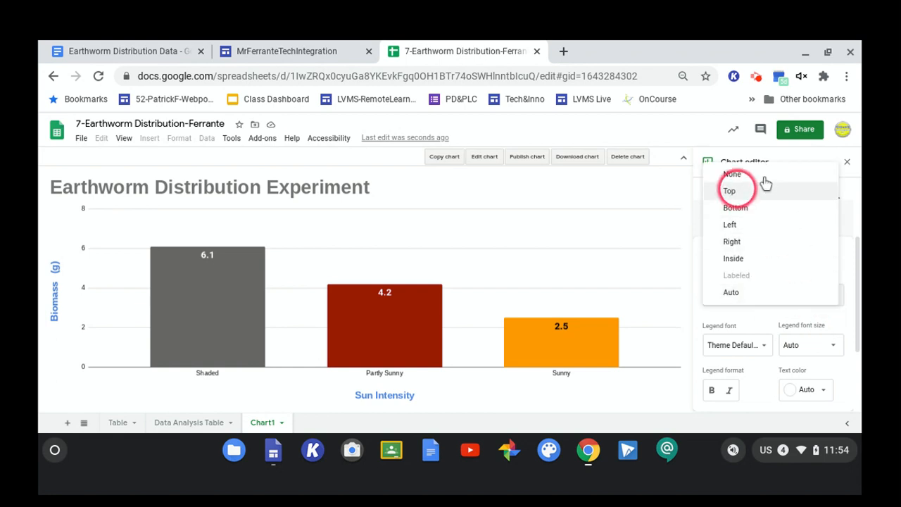
{"action": "left_click", "coordinate": [763, 241]}
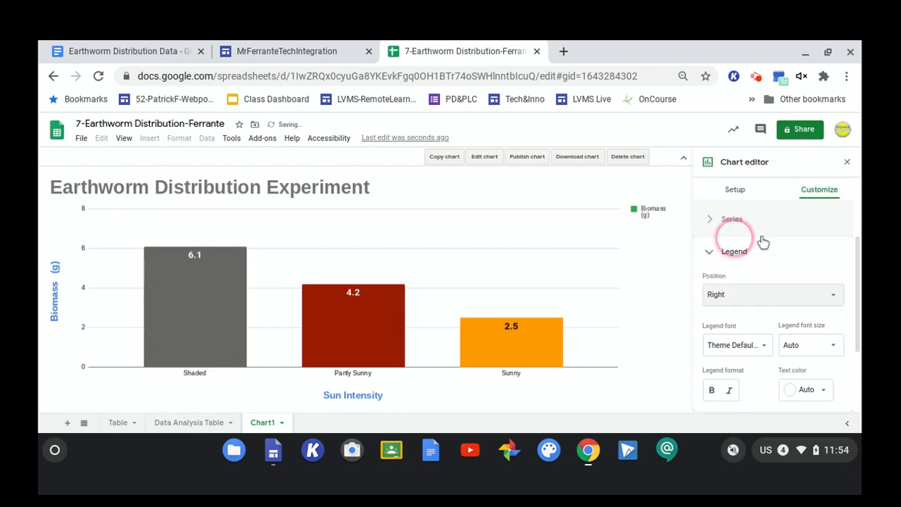
{"action": "left_click", "coordinate": [650, 210]}
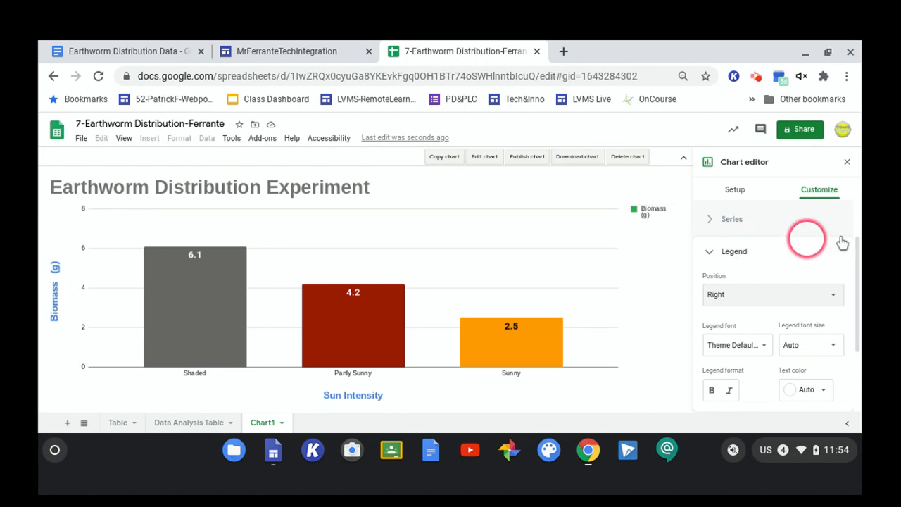
{"action": "scroll", "coordinate": [843, 243], "scroll_direction": "down", "scroll_amount": 1}
{"action": "scroll", "coordinate": [843, 243], "scroll_direction": "down", "scroll_amount": 1}
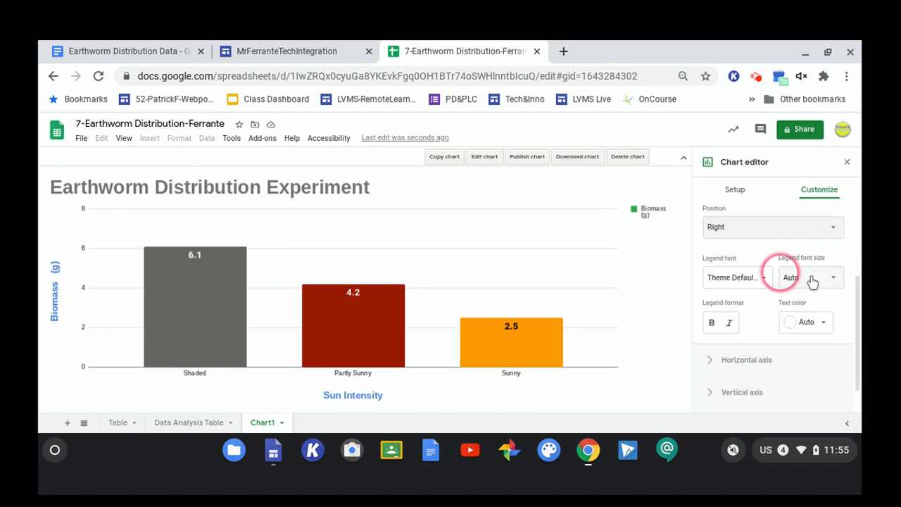
{"action": "left_click", "coordinate": [766, 277]}
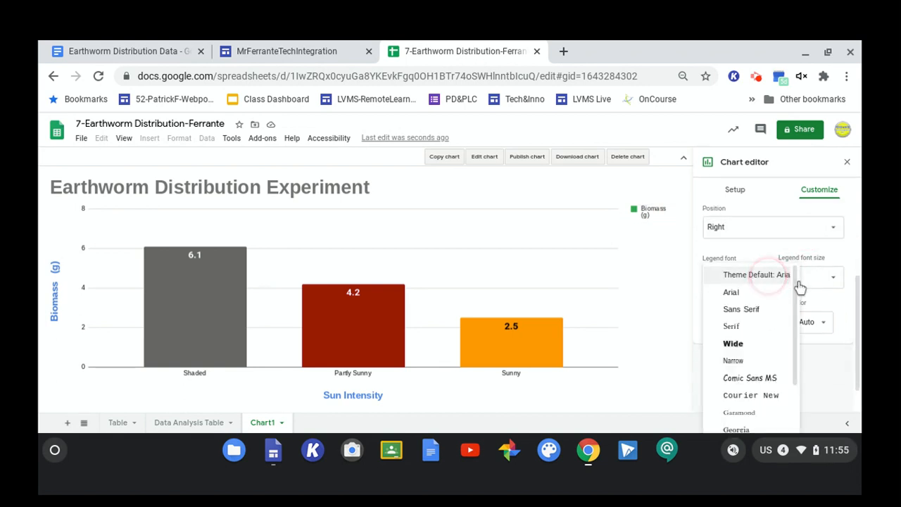
{"action": "left_click", "coordinate": [800, 285]}
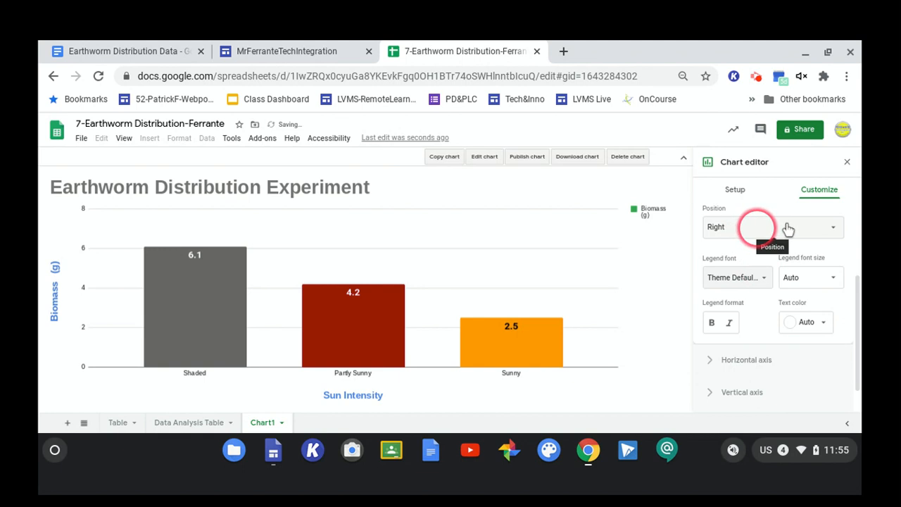
{"action": "scroll", "coordinate": [879, 289], "scroll_direction": "up", "scroll_amount": 2}
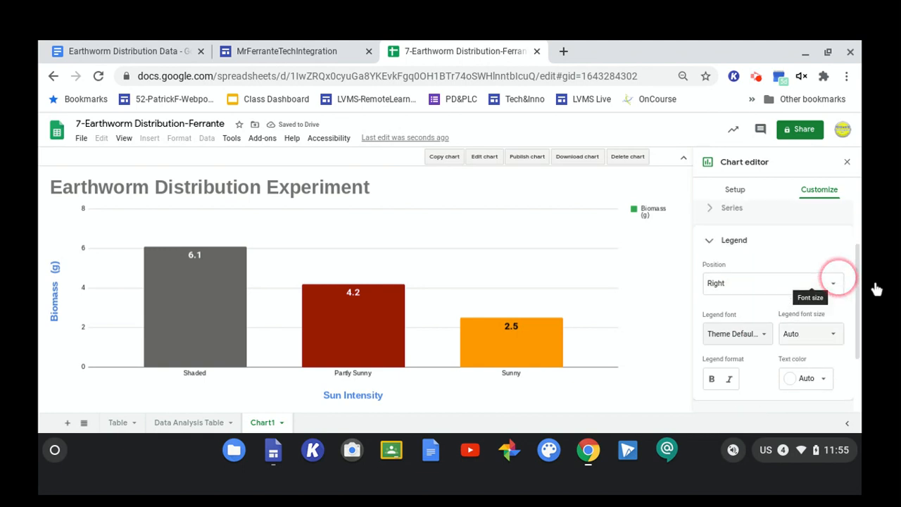
{"action": "scroll", "coordinate": [877, 289], "scroll_direction": "down", "scroll_amount": 2}
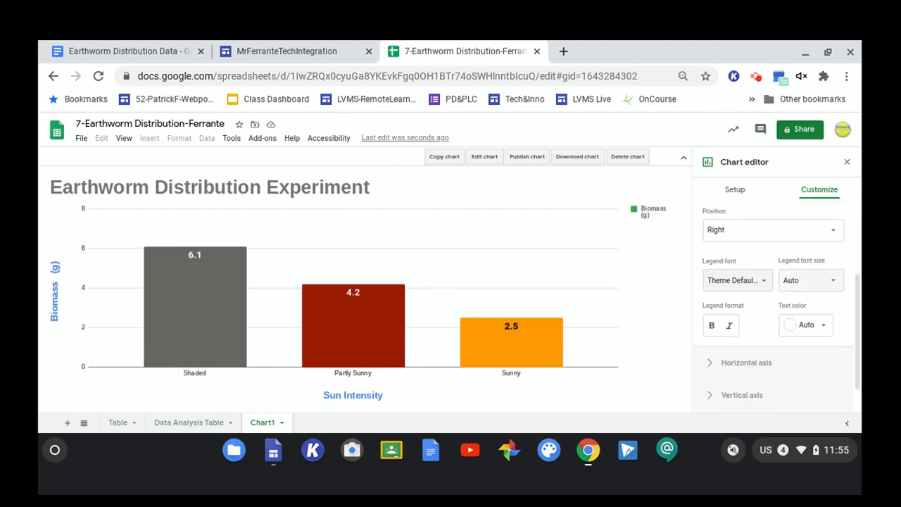
{"action": "left_click", "coordinate": [571, 323]}
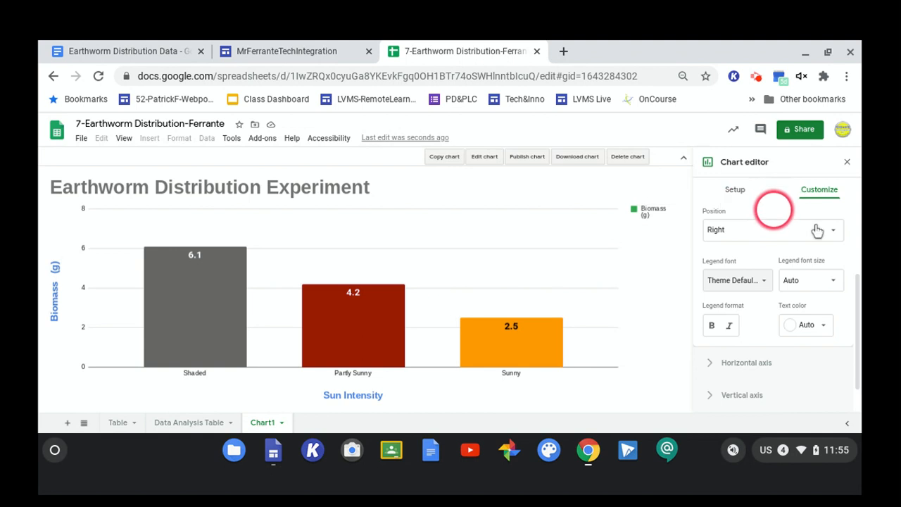
{"action": "scroll", "coordinate": [855, 320], "scroll_direction": "up", "scroll_amount": 2}
{"action": "scroll", "coordinate": [855, 320], "scroll_direction": "up", "scroll_amount": 1}
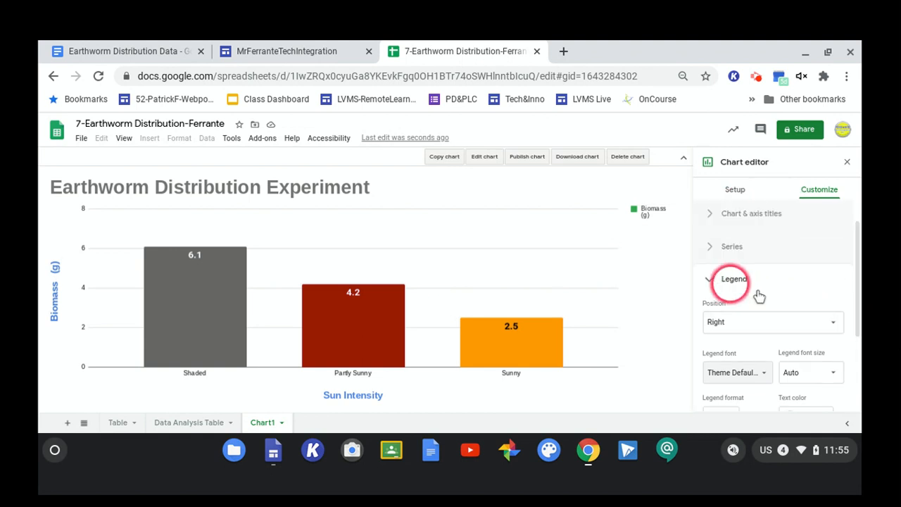
{"action": "scroll", "coordinate": [760, 299], "scroll_direction": "down", "scroll_amount": 4}
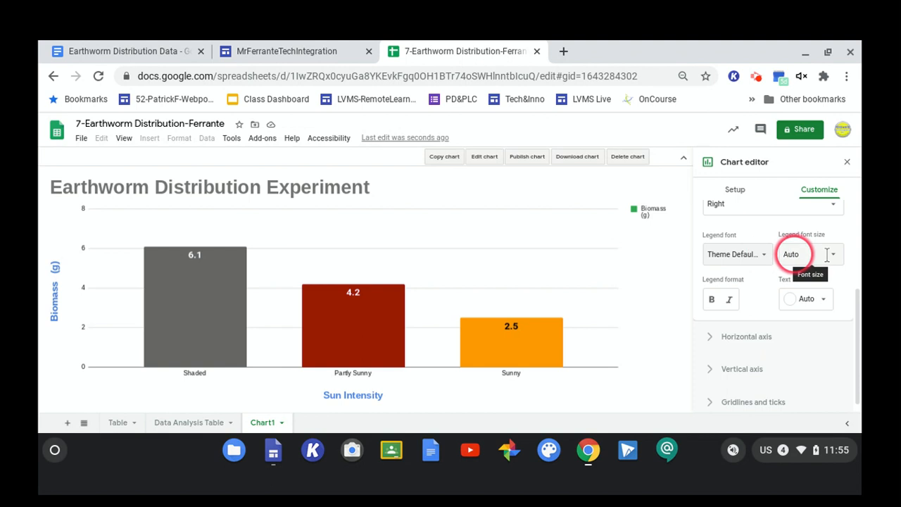
{"action": "scroll", "coordinate": [796, 253], "scroll_direction": "up", "scroll_amount": 3}
{"action": "left_click", "coordinate": [823, 289]}
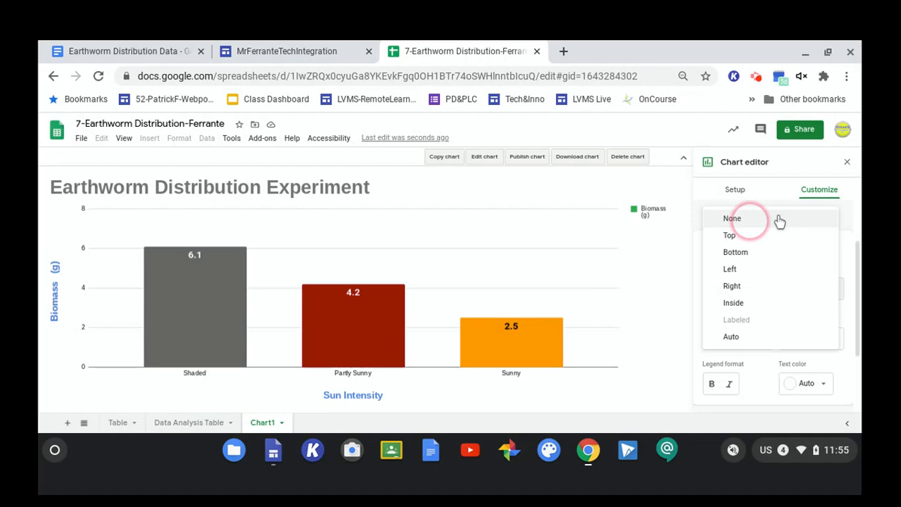
{"action": "left_click", "coordinate": [644, 212]}
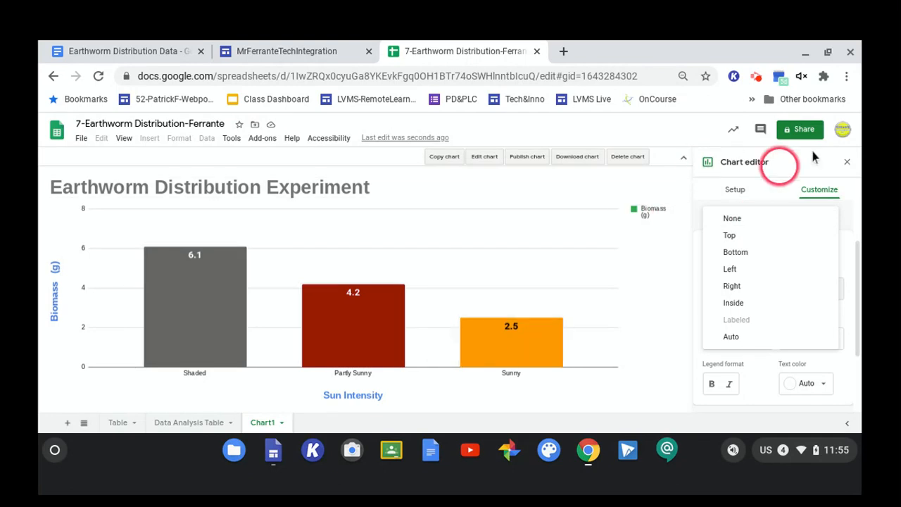
{"action": "left_click", "coordinate": [811, 177]}
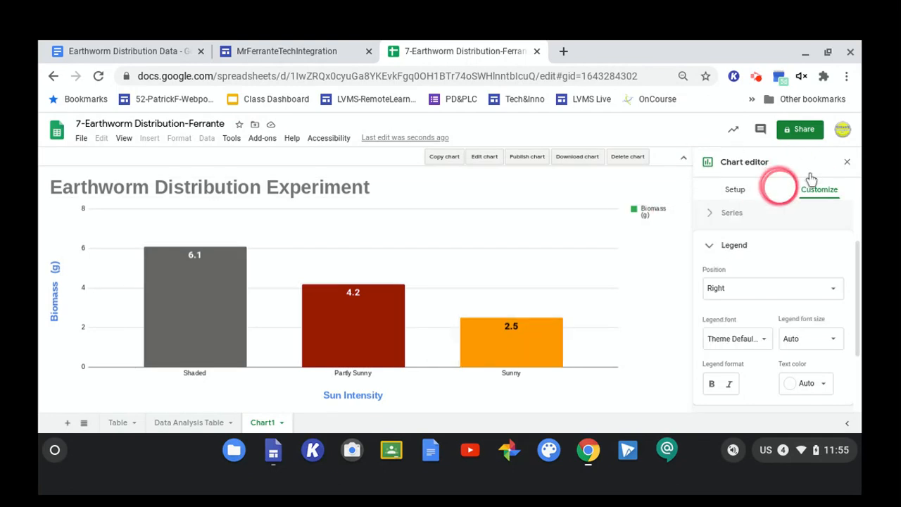
Examine the legend, horizontal axis, vertical axis and axis title settings.
{"action": "left_click", "coordinate": [734, 246]}
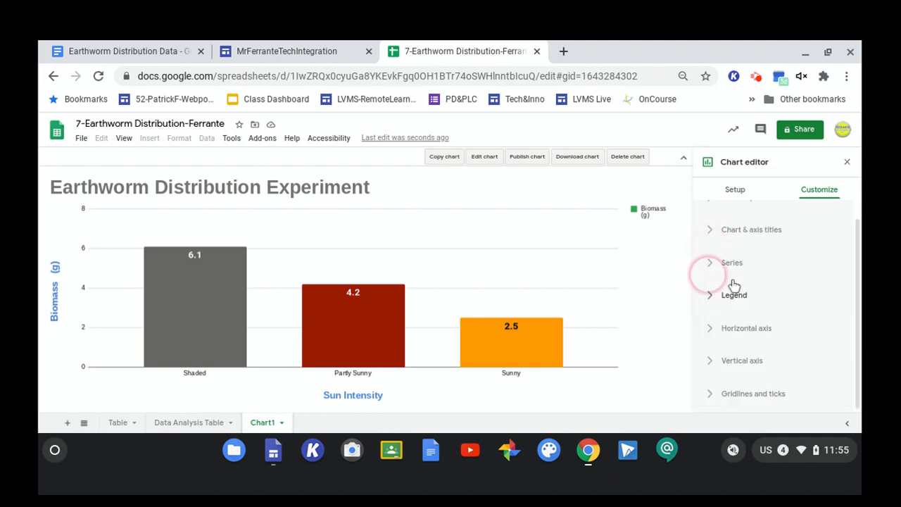
{"action": "left_click", "coordinate": [733, 349]}
{"action": "scroll", "coordinate": [854, 266], "scroll_direction": "down", "scroll_amount": 2}
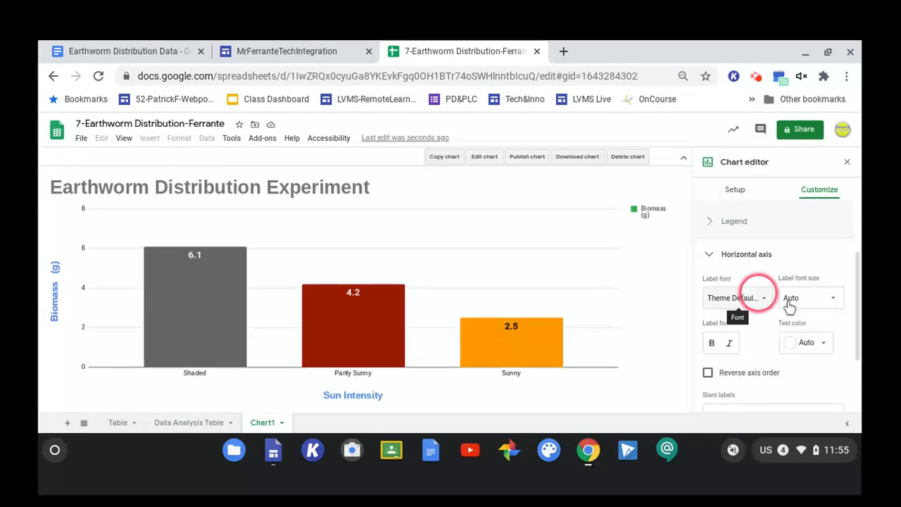
{"action": "scroll", "coordinate": [790, 306], "scroll_direction": "down", "scroll_amount": 1}
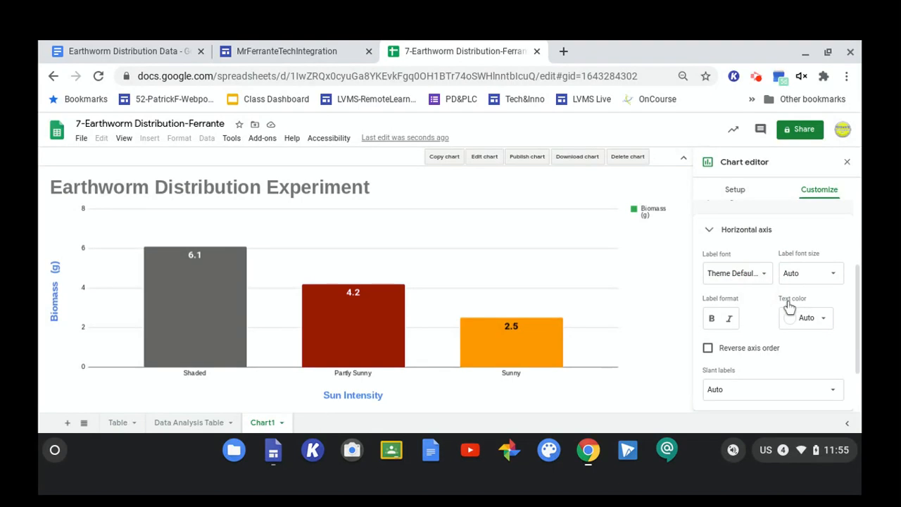
{"action": "left_click", "coordinate": [735, 229]}
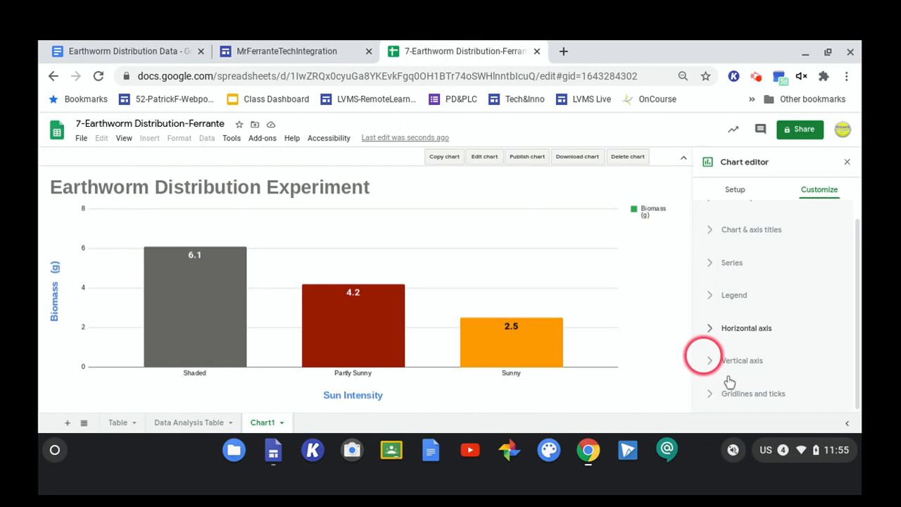
{"action": "left_click", "coordinate": [708, 362]}
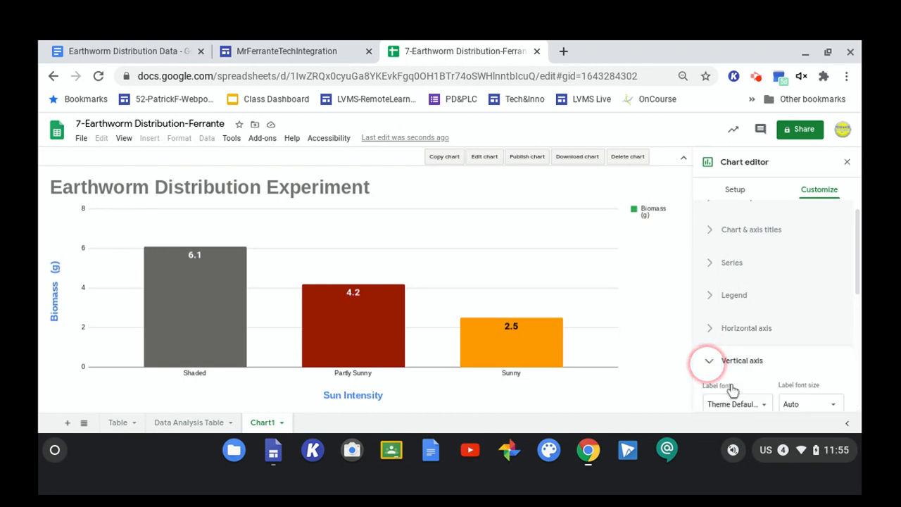
{"action": "left_click", "coordinate": [708, 364]}
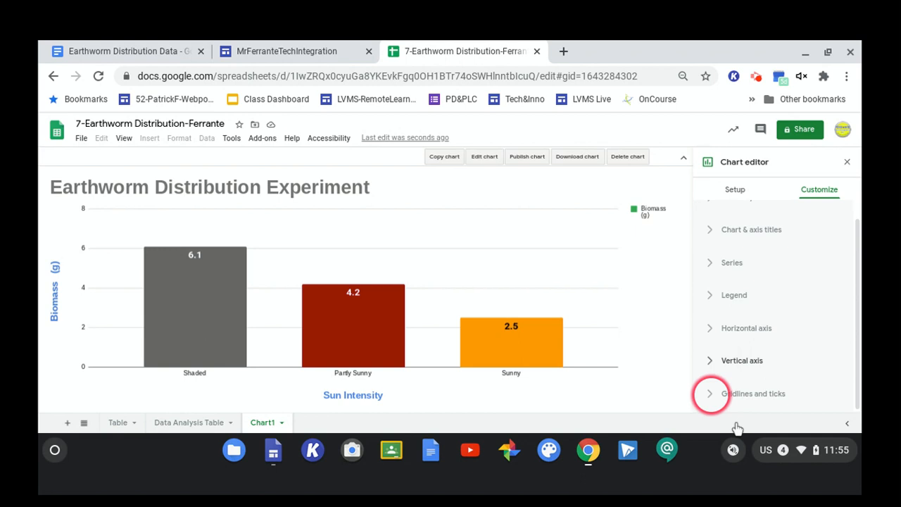
{"action": "left_click", "coordinate": [371, 395]}
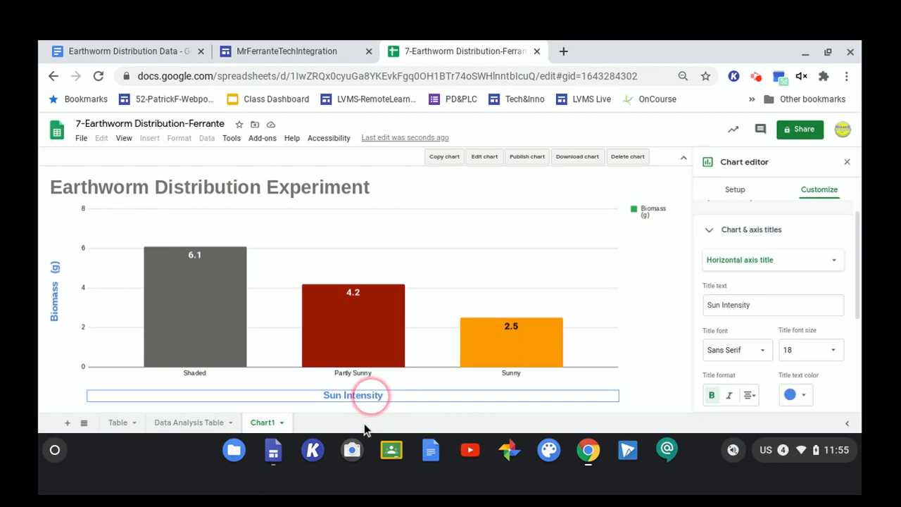
{"action": "left_click", "coordinate": [709, 230]}
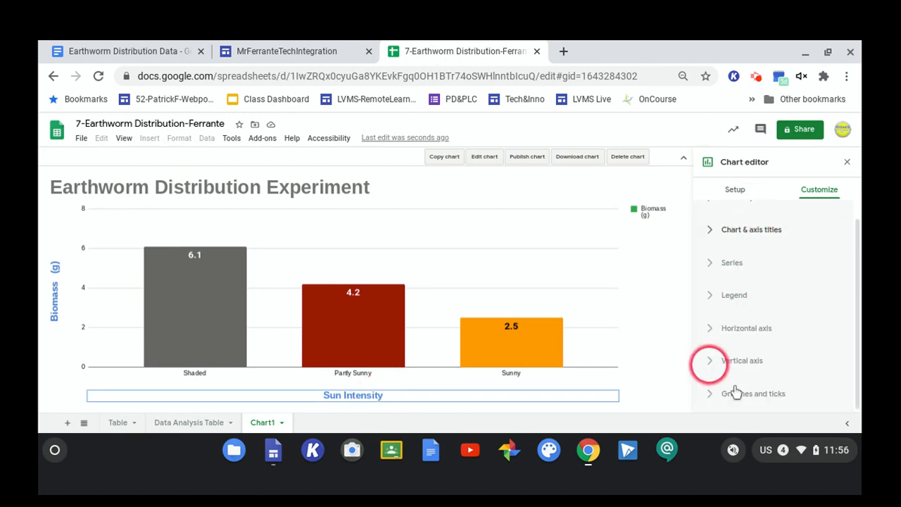
Set the vertical axis label font to Wide.
{"action": "left_click", "coordinate": [710, 361]}
{"action": "left_click", "coordinate": [814, 285]}
{"action": "scroll", "coordinate": [850, 301], "scroll_direction": "down", "scroll_amount": 2}
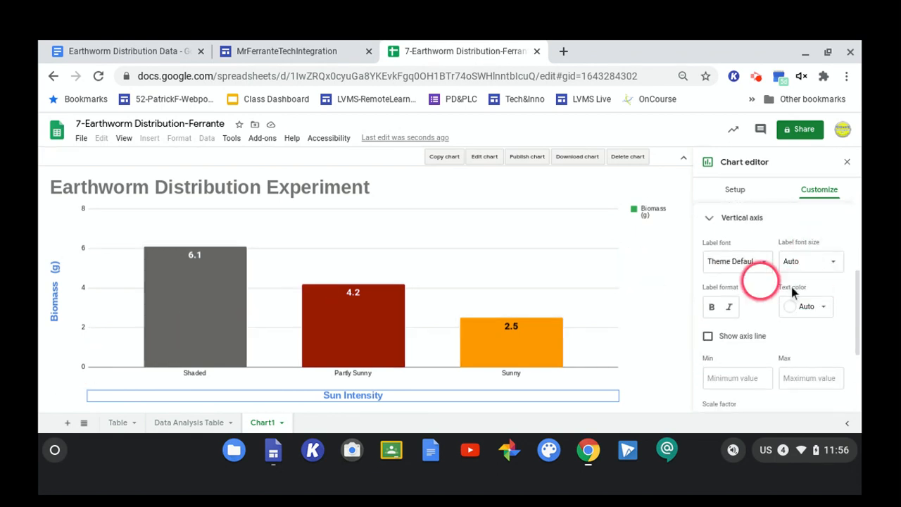
{"action": "left_click", "coordinate": [765, 261]}
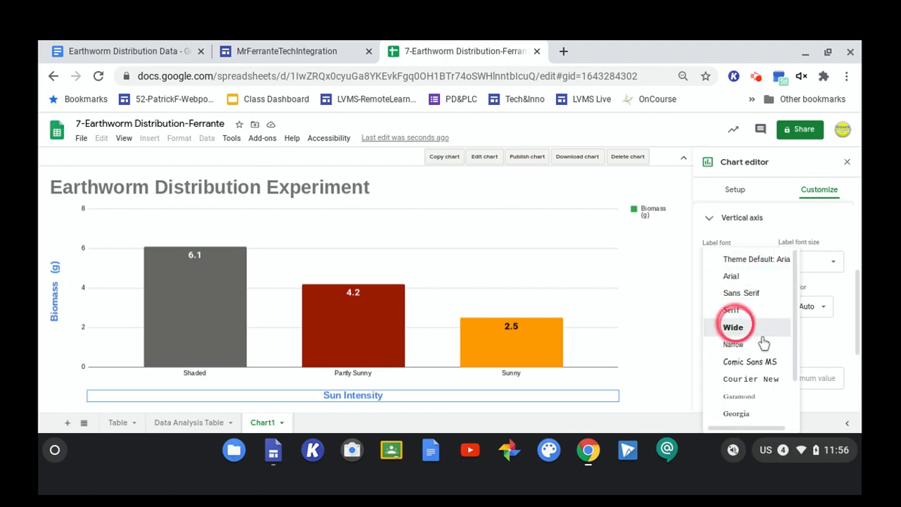
{"action": "left_click", "coordinate": [736, 326]}
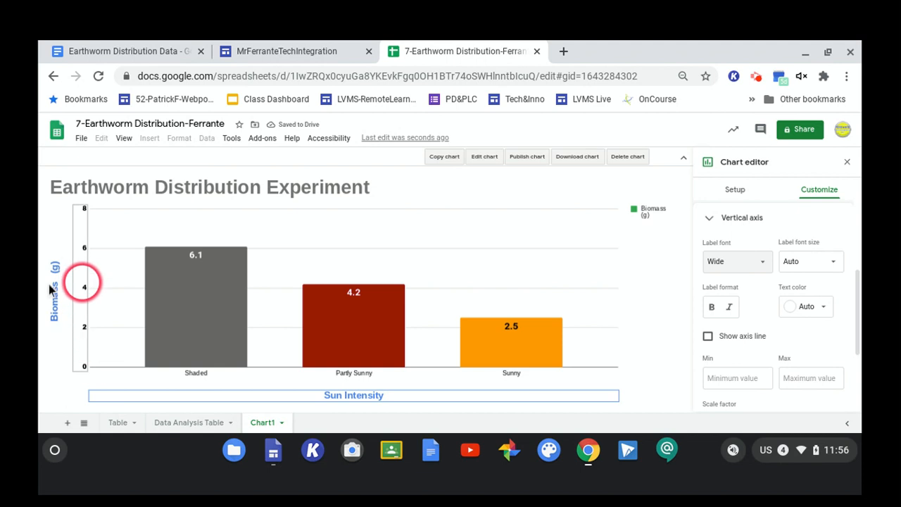
Open the horizontal axis settings and make its labels bold.
{"action": "left_click", "coordinate": [709, 218]}
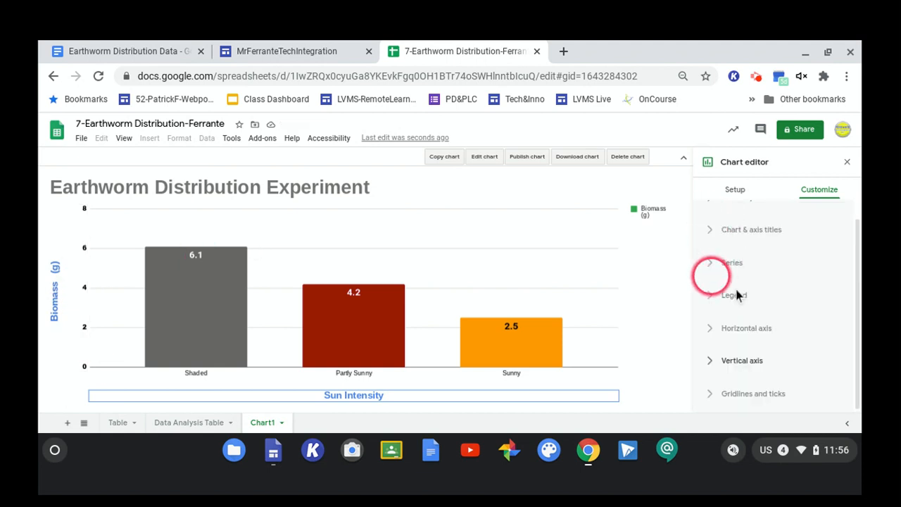
{"action": "left_click", "coordinate": [737, 340]}
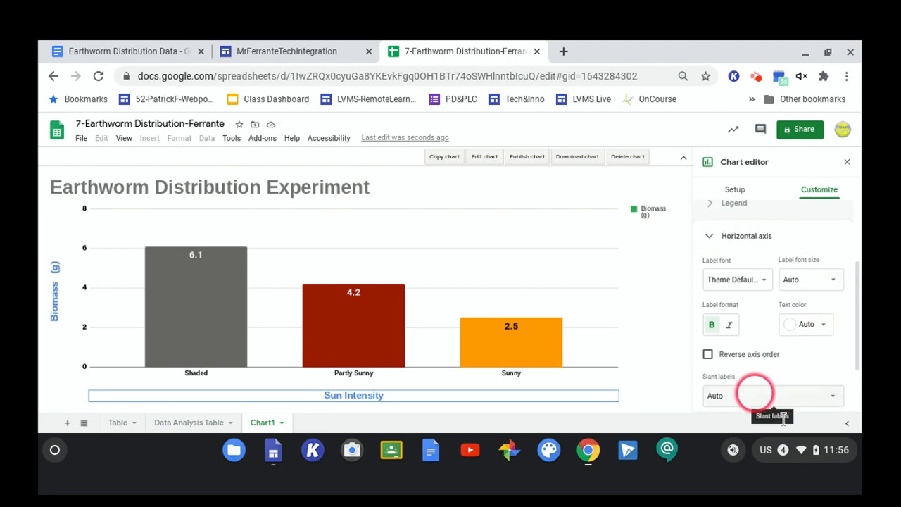
{"action": "left_click", "coordinate": [829, 396]}
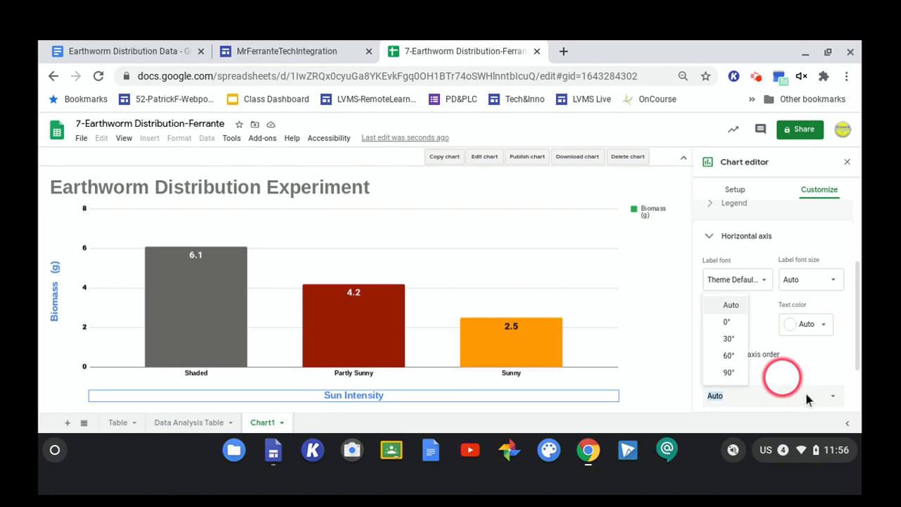
{"action": "left_click", "coordinate": [729, 355]}
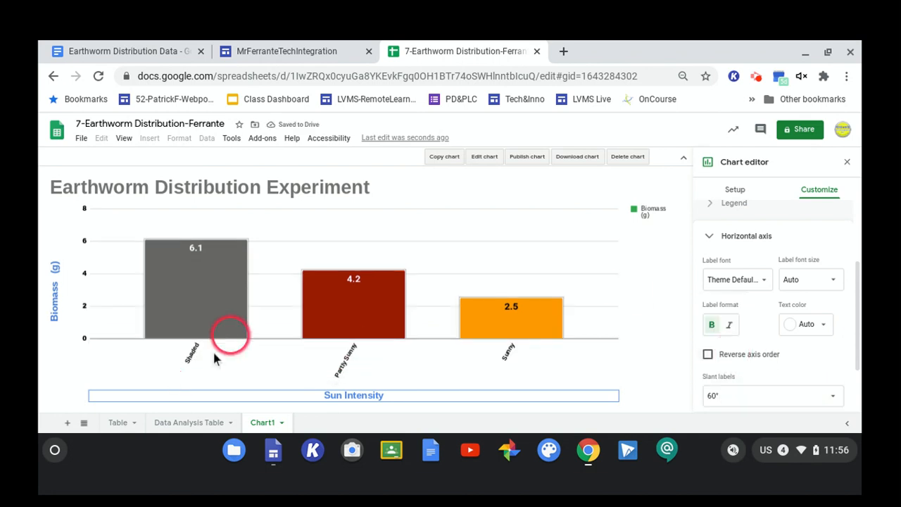
{"action": "left_click", "coordinate": [833, 395]}
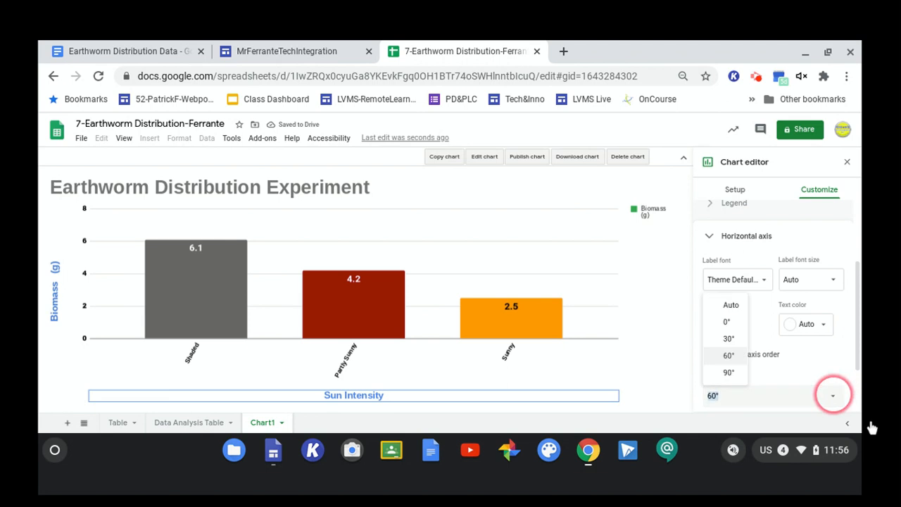
{"action": "left_click", "coordinate": [729, 372]}
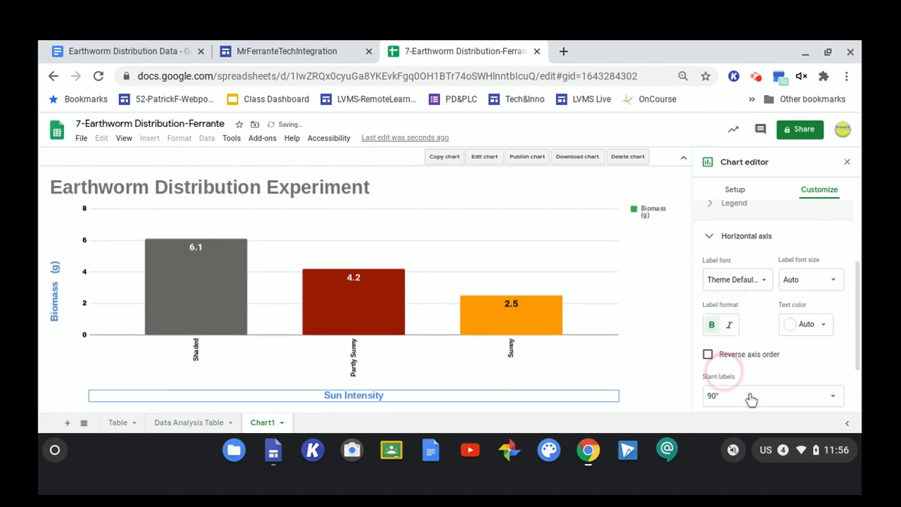
Set the horizontal axis label slant to 0° and collapse the horizontal axis settings.
{"action": "left_click", "coordinate": [833, 395]}
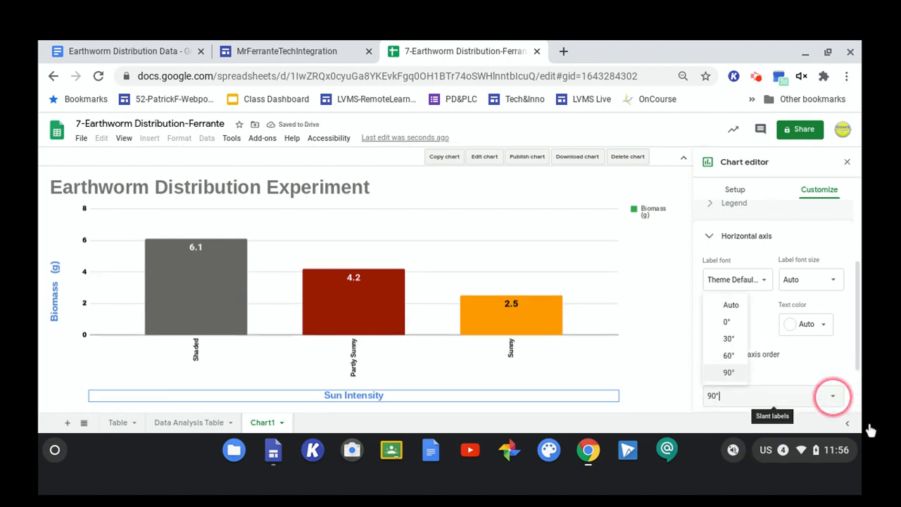
{"action": "left_click", "coordinate": [762, 332]}
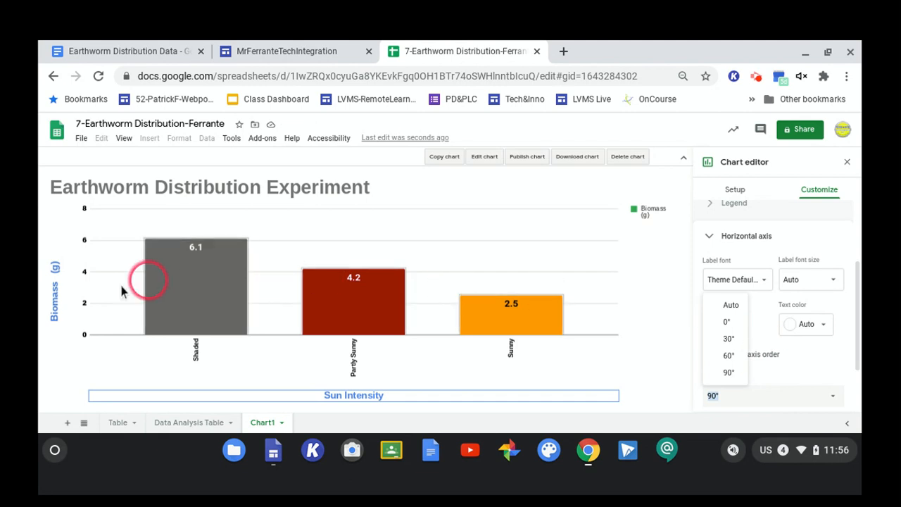
{"action": "left_click", "coordinate": [727, 322]}
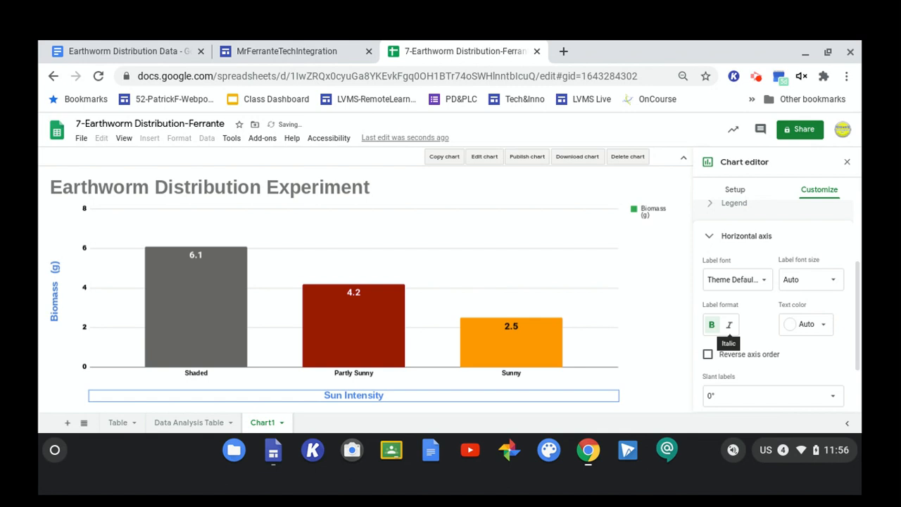
{"action": "left_click", "coordinate": [711, 236]}
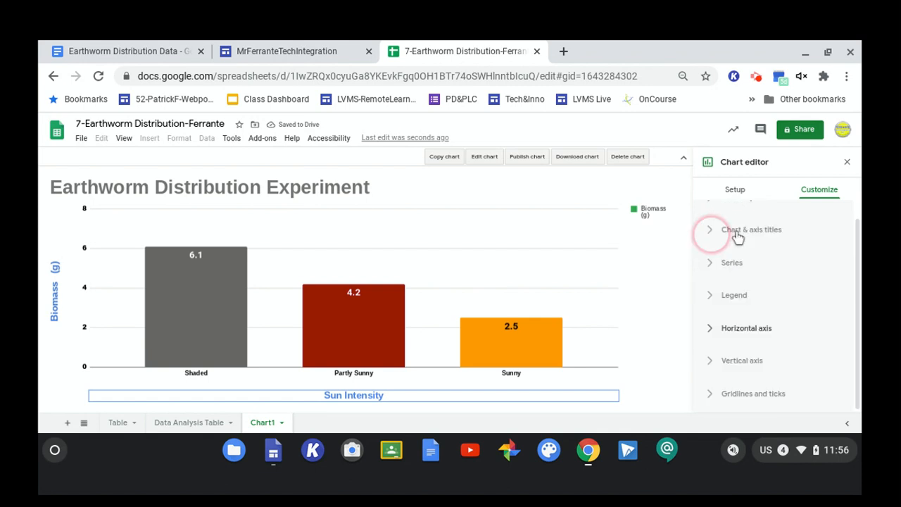
Turn on major ticks for the horizontal axis in the gridlines and ticks settings.
{"action": "left_click", "coordinate": [710, 394]}
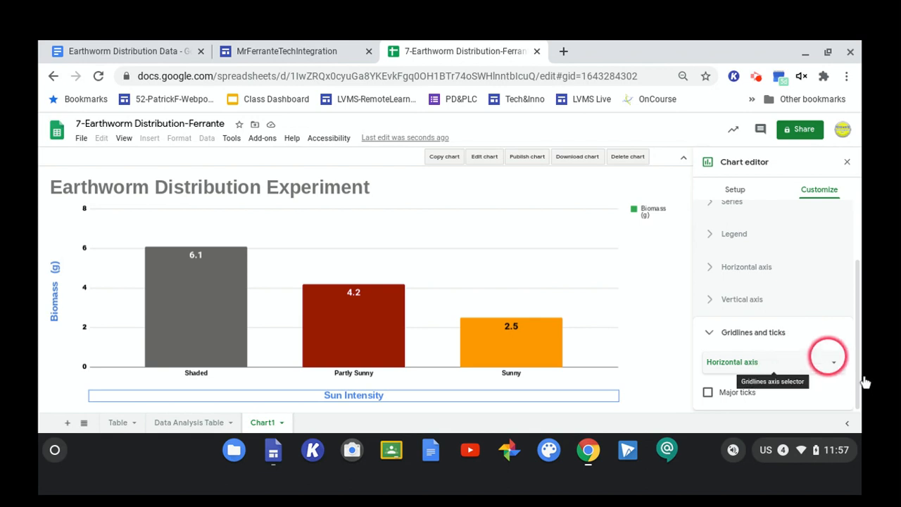
{"action": "left_click", "coordinate": [825, 362]}
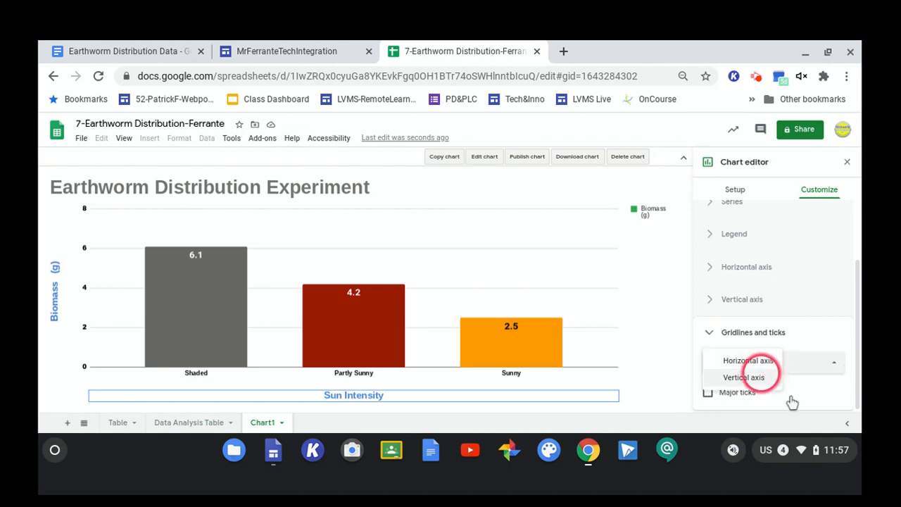
{"action": "left_click", "coordinate": [747, 360]}
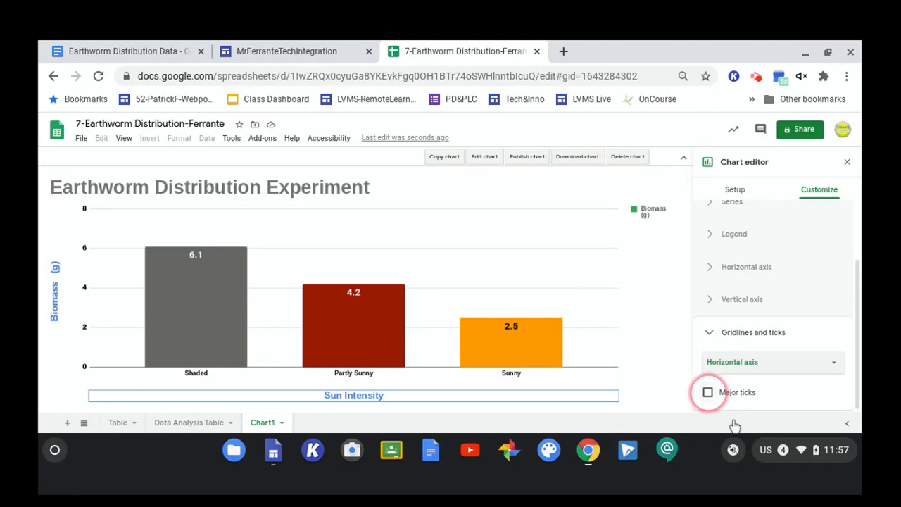
{"action": "left_click", "coordinate": [708, 392]}
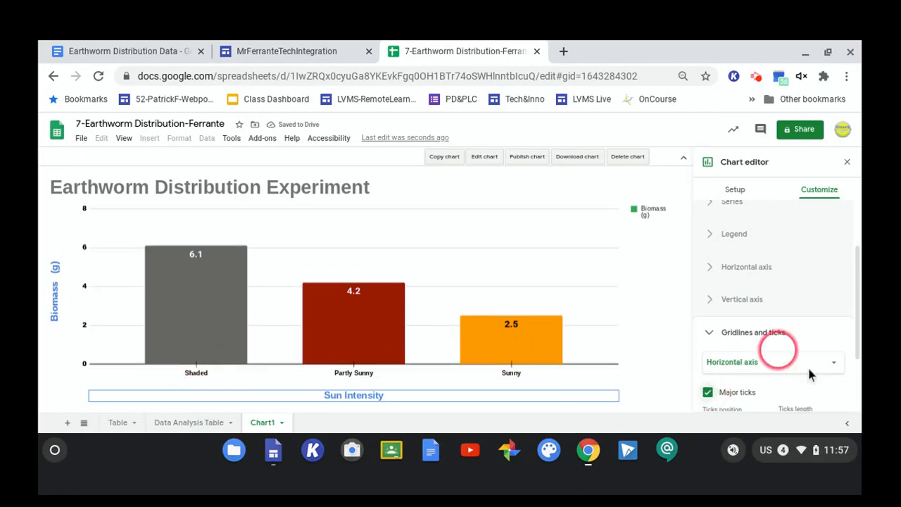
{"action": "scroll", "coordinate": [805, 372], "scroll_direction": "down", "scroll_amount": 3}
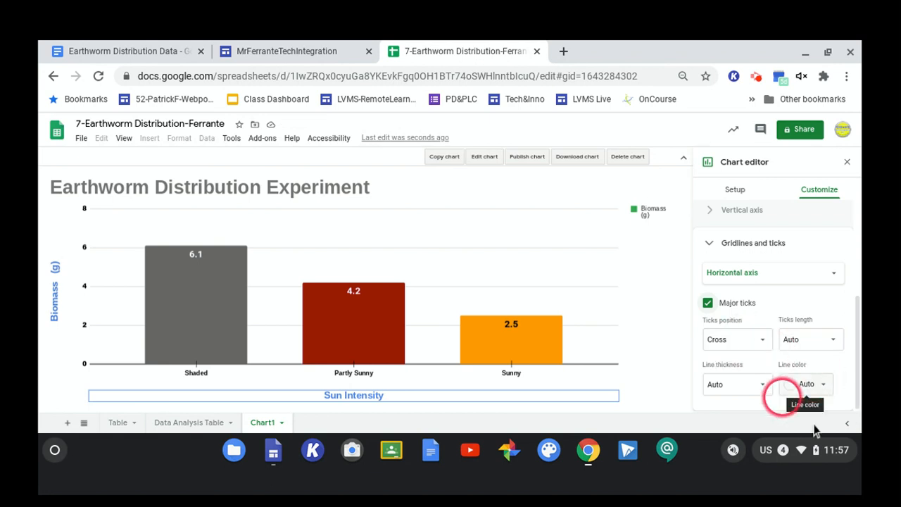
Try different major tick line thicknesses and a blue line color, returning both to Auto.
{"action": "left_click", "coordinate": [762, 384]}
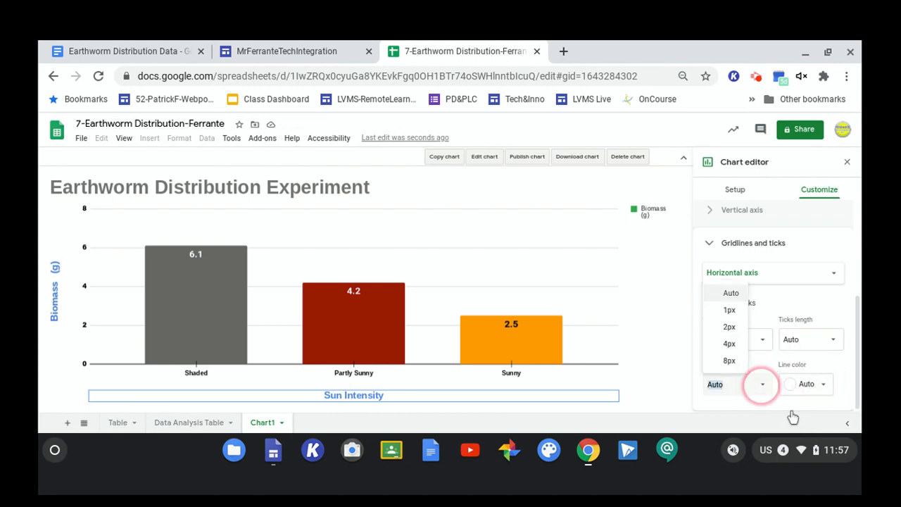
{"action": "left_click", "coordinate": [732, 326]}
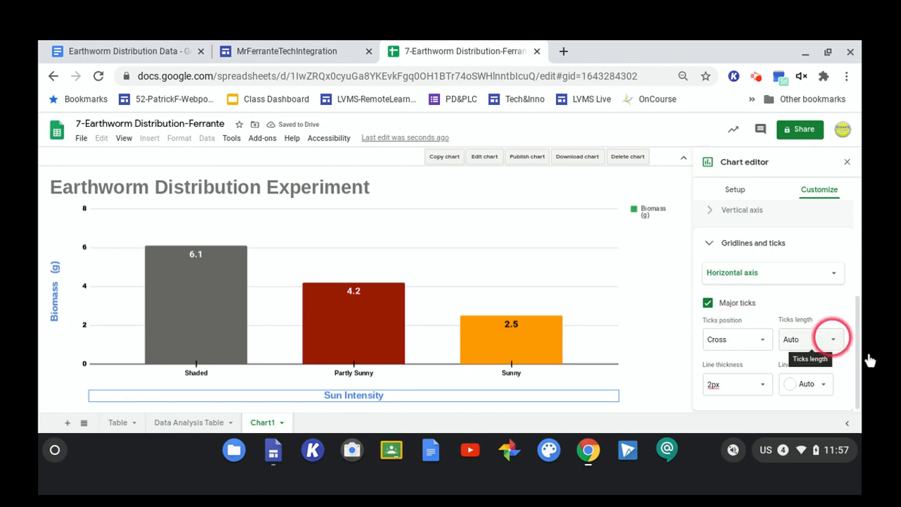
{"action": "left_click", "coordinate": [824, 384]}
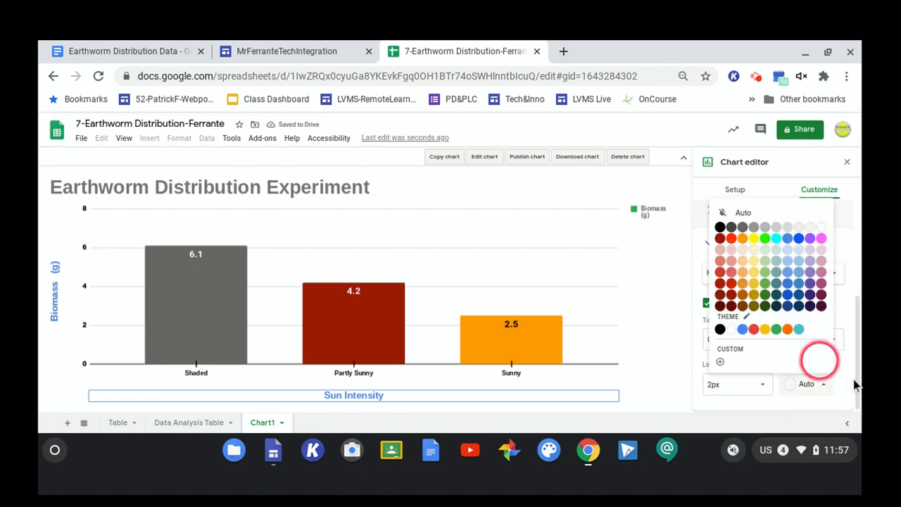
{"action": "left_click", "coordinate": [836, 342]}
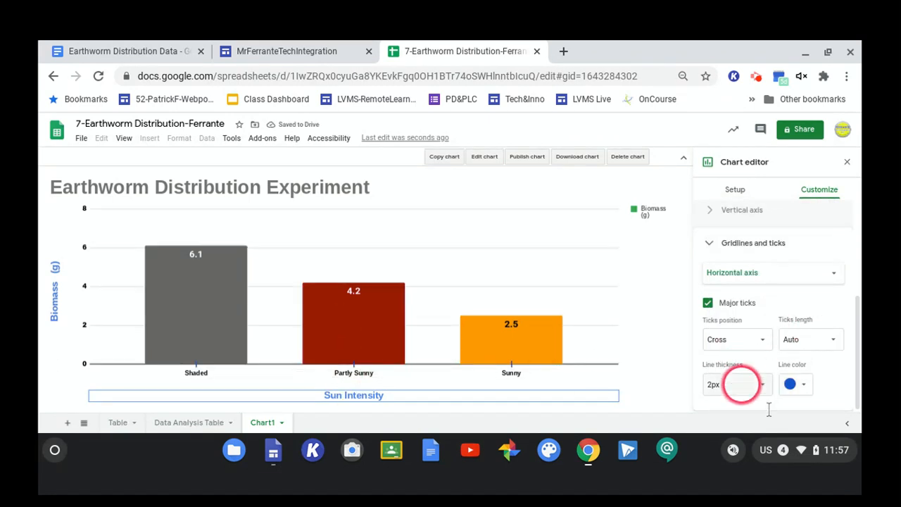
{"action": "left_click", "coordinate": [762, 384]}
{"action": "left_click", "coordinate": [739, 361]}
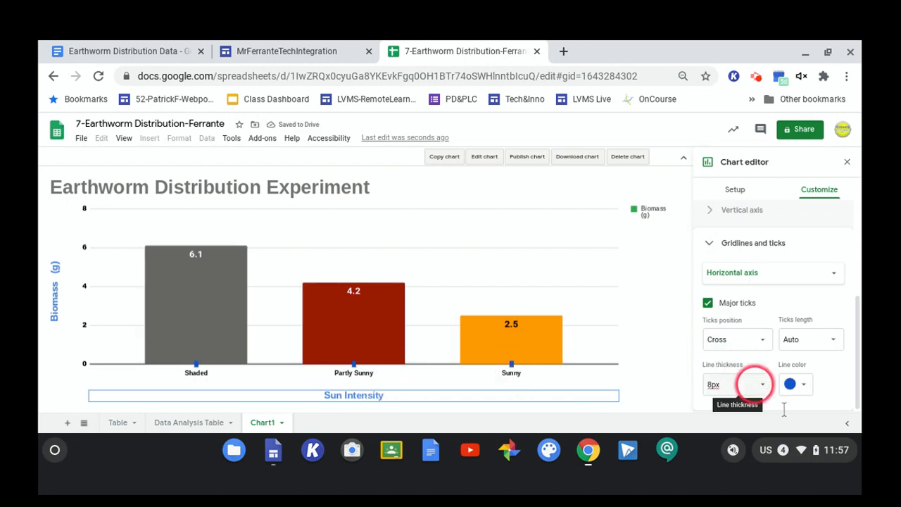
{"action": "left_click", "coordinate": [761, 385]}
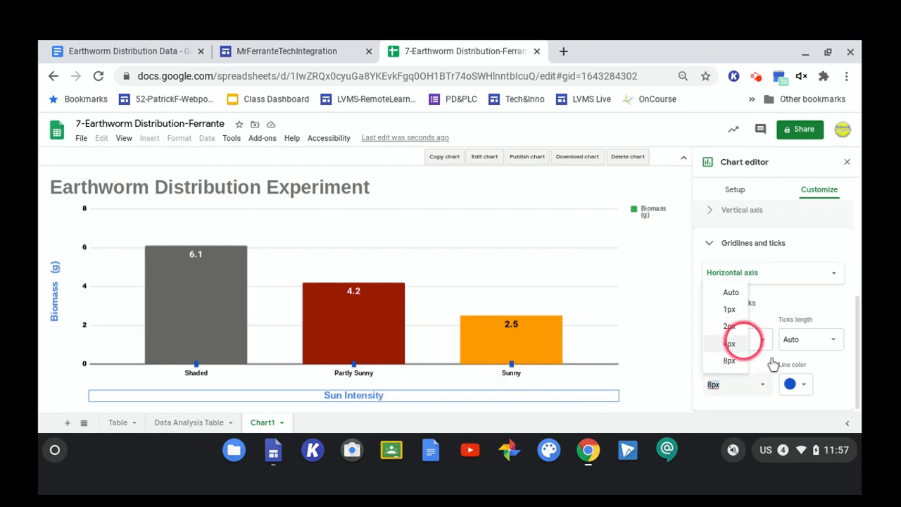
{"action": "left_click", "coordinate": [731, 293]}
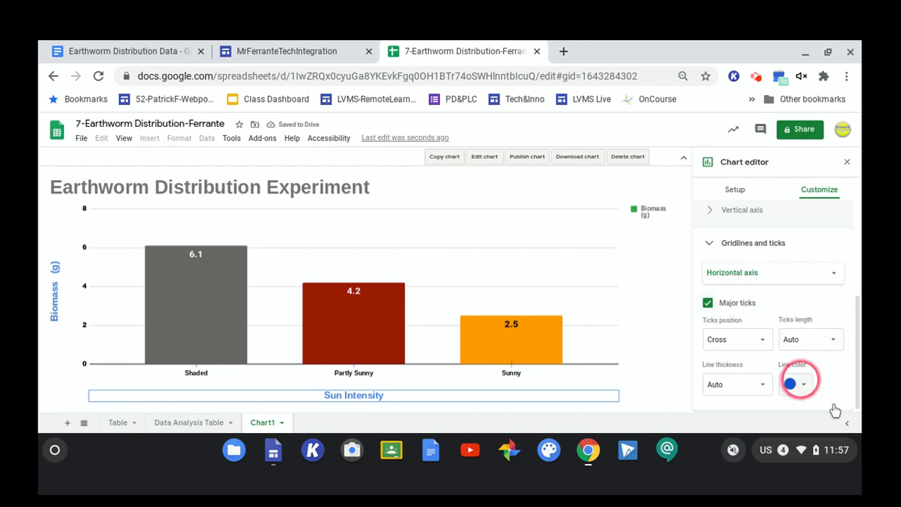
{"action": "left_click", "coordinate": [797, 383]}
{"action": "left_click", "coordinate": [723, 212]}
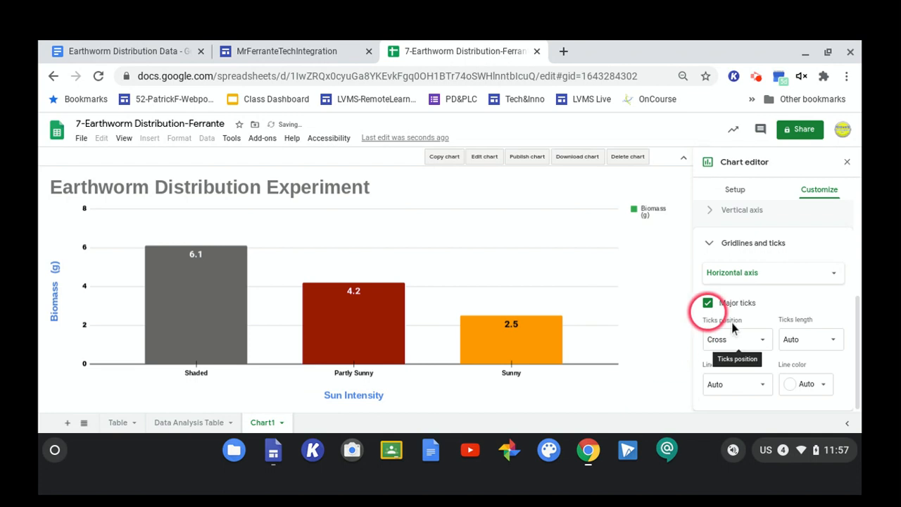
Set the vertical axis major spacing type to Count with a major count of 4.
{"action": "left_click", "coordinate": [762, 277]}
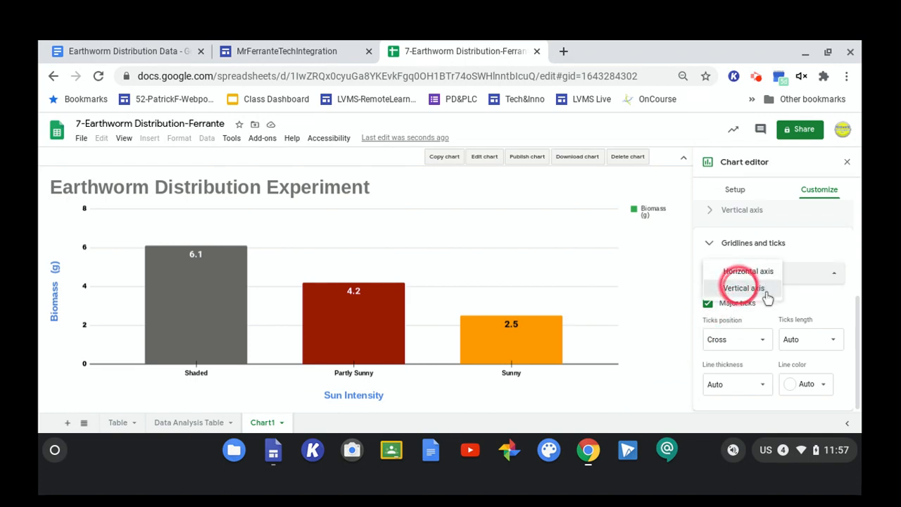
{"action": "left_click", "coordinate": [768, 299]}
{"action": "left_click", "coordinate": [762, 319]}
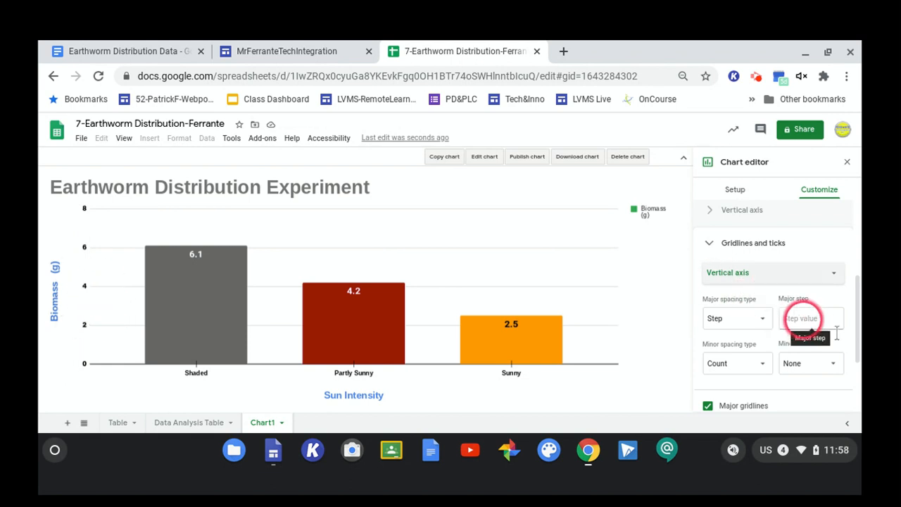
{"action": "left_click", "coordinate": [761, 318]}
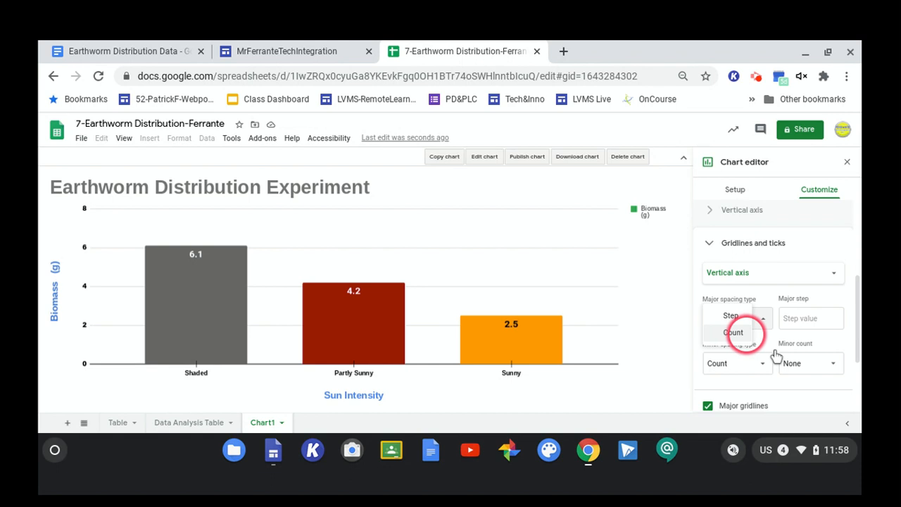
{"action": "left_click", "coordinate": [743, 331]}
{"action": "left_click", "coordinate": [787, 321]}
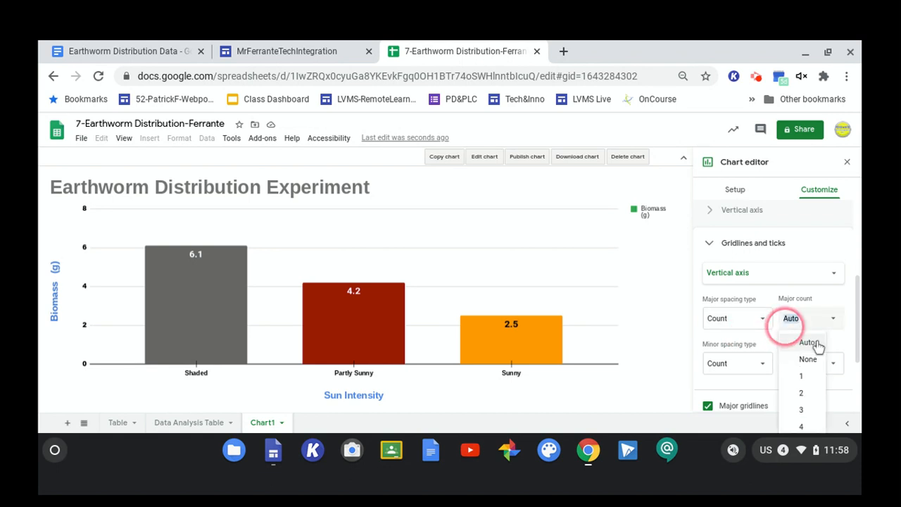
{"action": "left_click", "coordinate": [801, 376]}
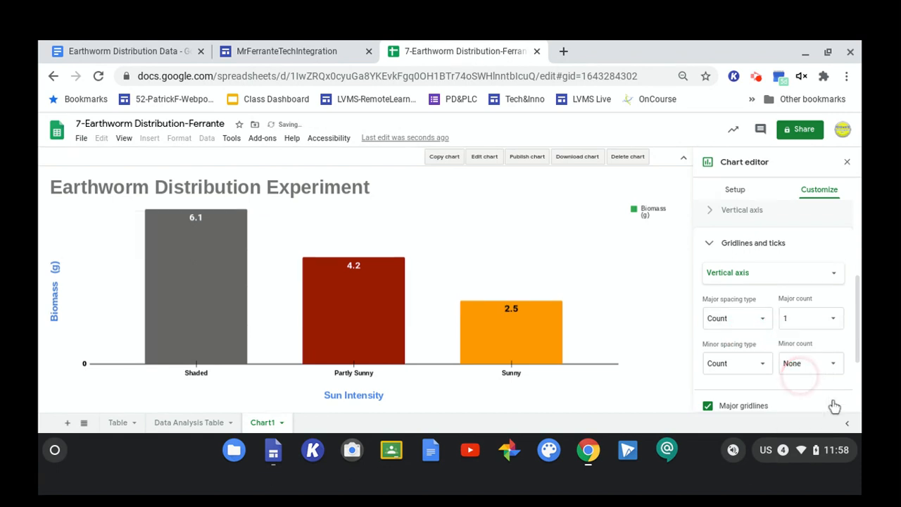
{"action": "left_click", "coordinate": [833, 318]}
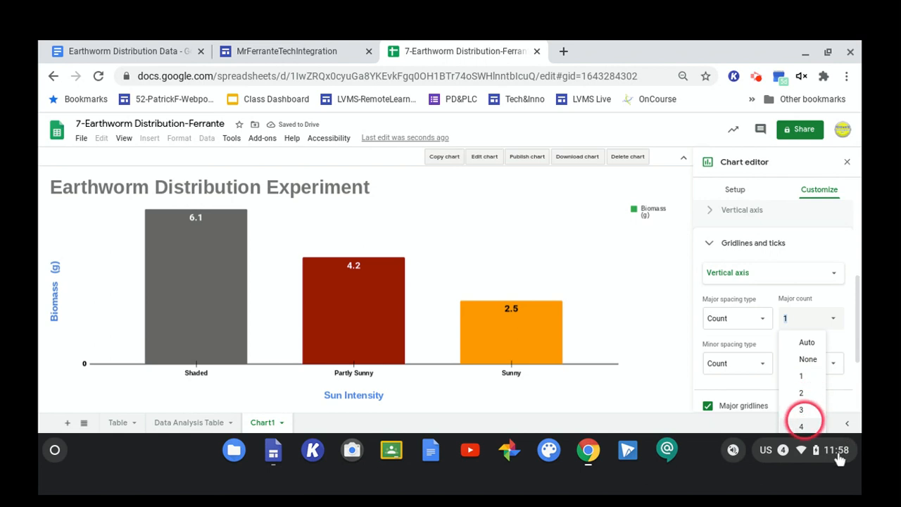
{"action": "left_click", "coordinate": [802, 425]}
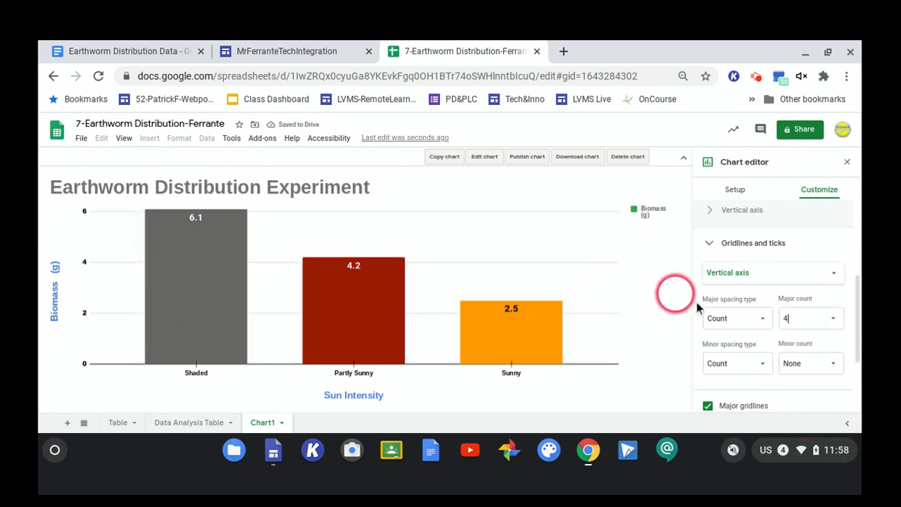
Set the vertical axis minor spacing type to Step with a minor step of 1.
{"action": "left_click", "coordinate": [733, 319]}
{"action": "left_click", "coordinate": [732, 299]}
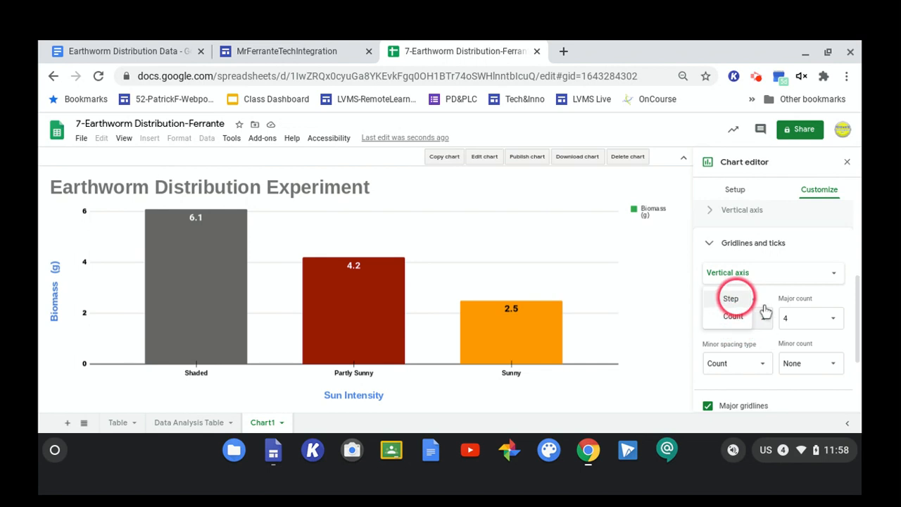
{"action": "left_click", "coordinate": [816, 317]}
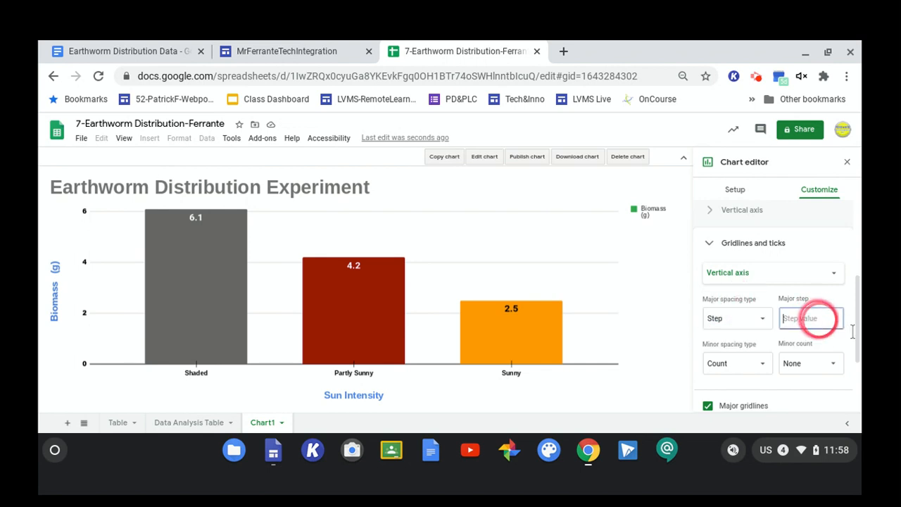
{"action": "left_click", "coordinate": [760, 363]}
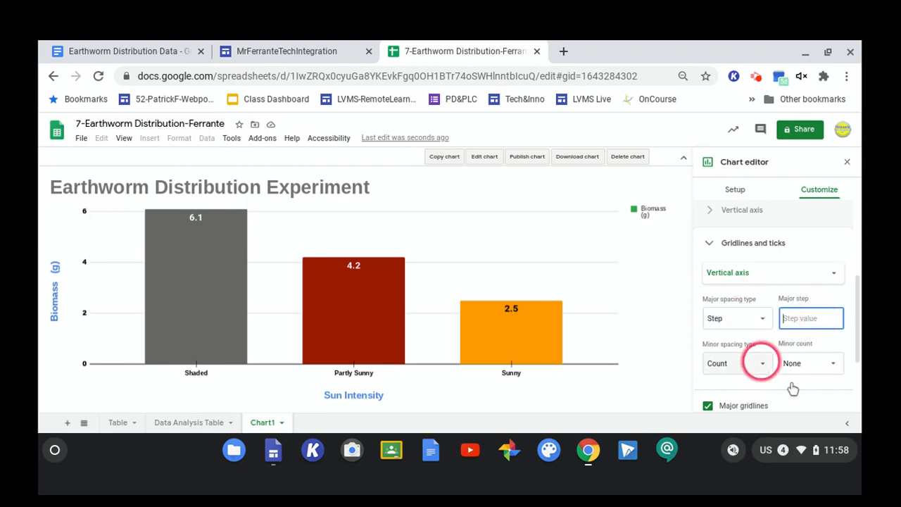
{"action": "left_click", "coordinate": [731, 344]}
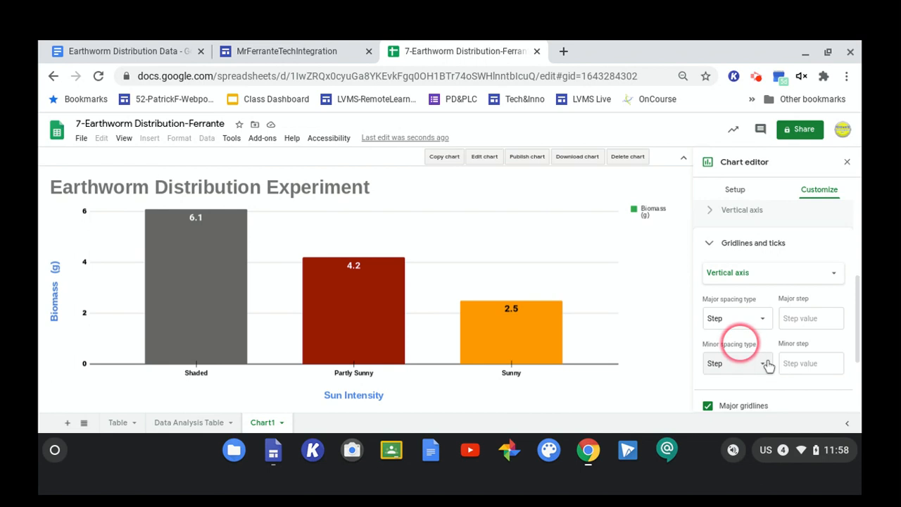
{"action": "left_click", "coordinate": [803, 362]}
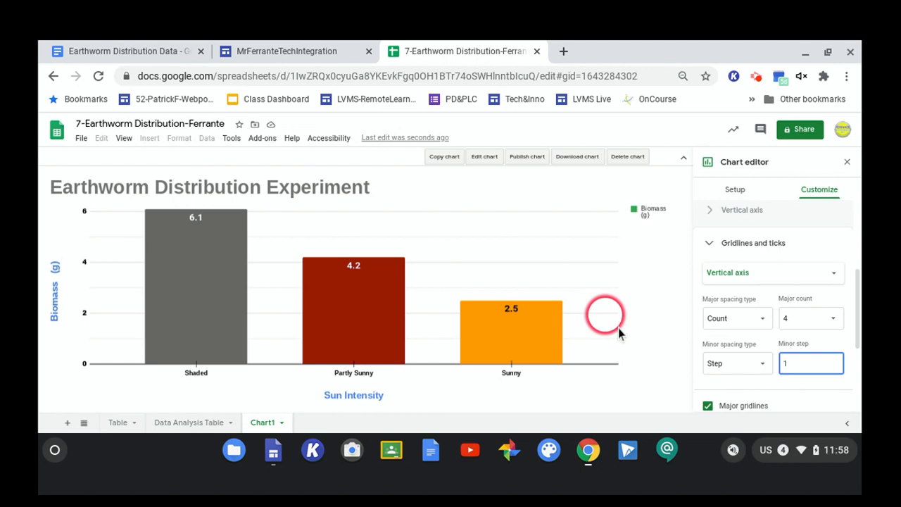
Set the vertical axis major gridline color to black.
{"action": "scroll", "coordinate": [871, 372], "scroll_direction": "down", "scroll_amount": 3}
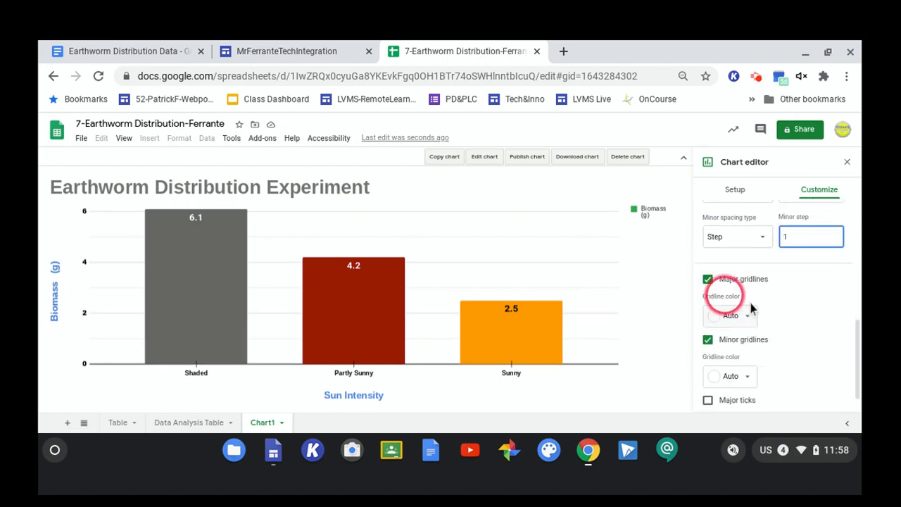
{"action": "left_click", "coordinate": [743, 315]}
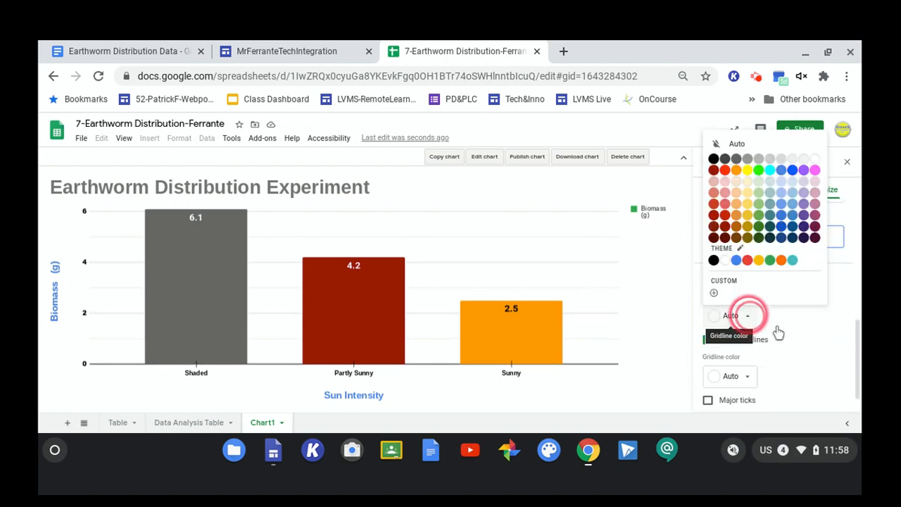
{"action": "left_click", "coordinate": [735, 260]}
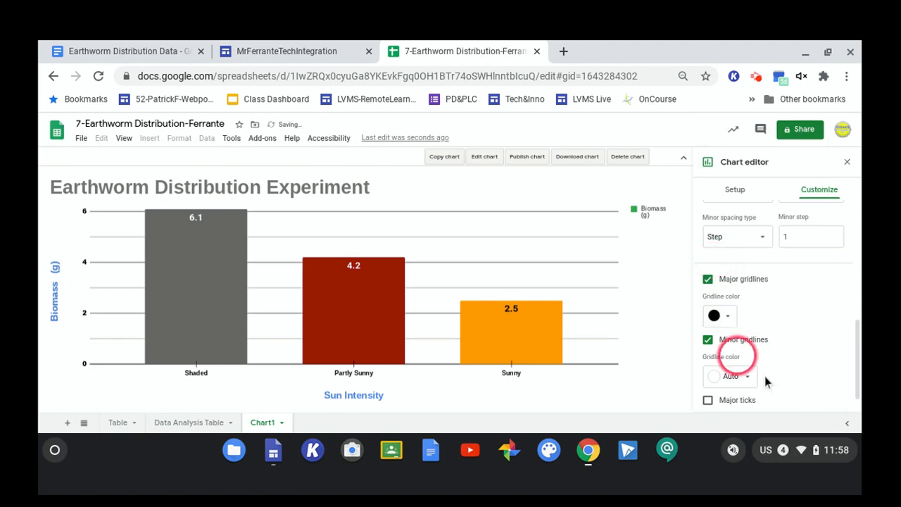
Set the minor gridline color to blue.
{"action": "left_click", "coordinate": [743, 376]}
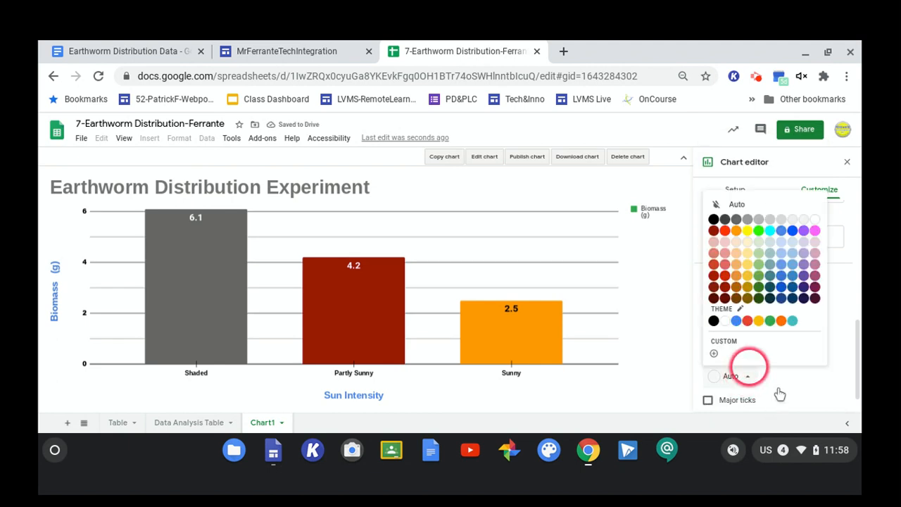
{"action": "left_click", "coordinate": [736, 320]}
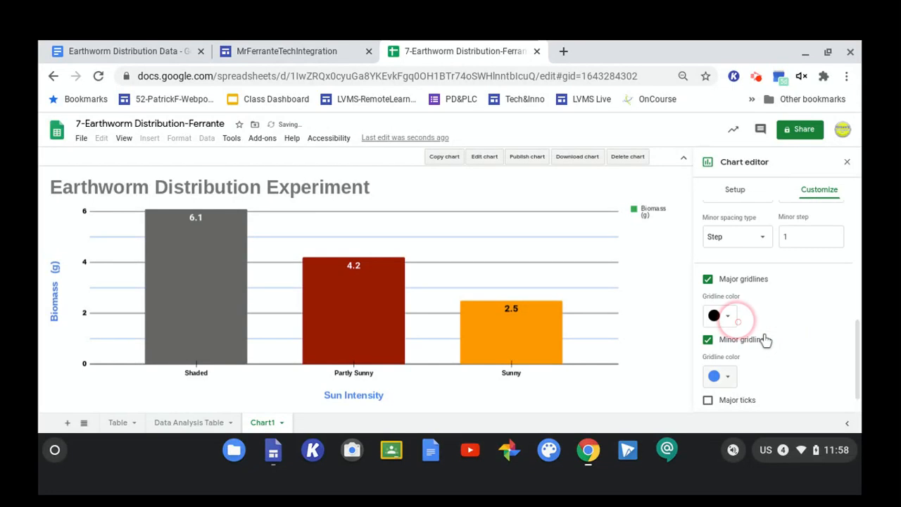
{"action": "left_click", "coordinate": [461, 360]}
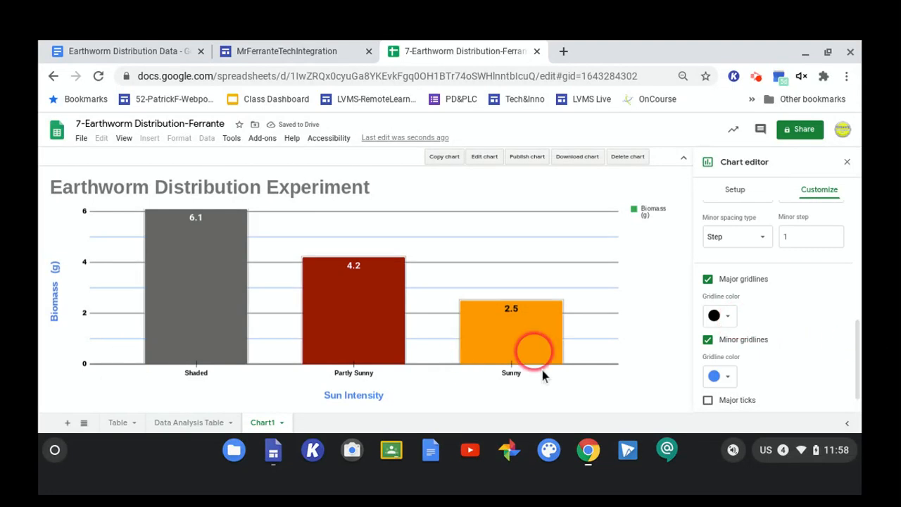
{"action": "scroll", "coordinate": [847, 335], "scroll_direction": "down", "scroll_amount": 1}
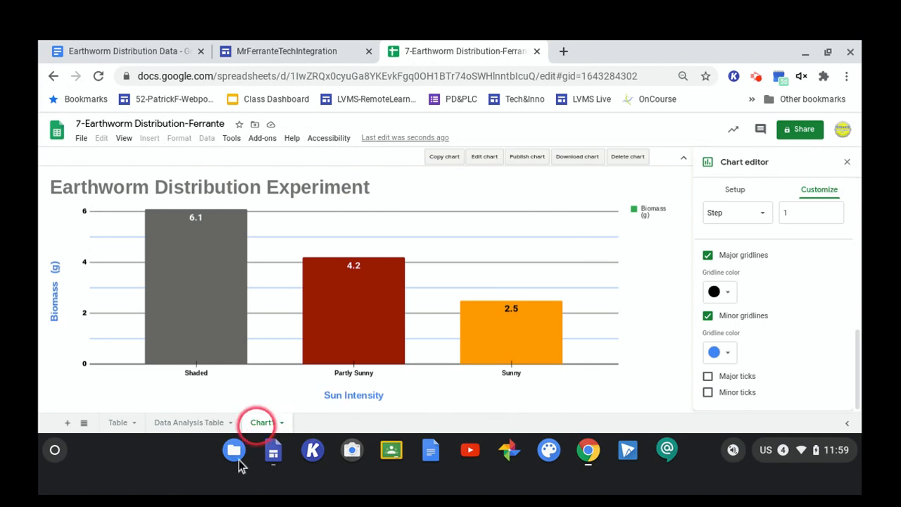
Switch to the Data Analysis Table sheet and insert a chart of cells D3:G4.
{"action": "left_click", "coordinate": [183, 422]}
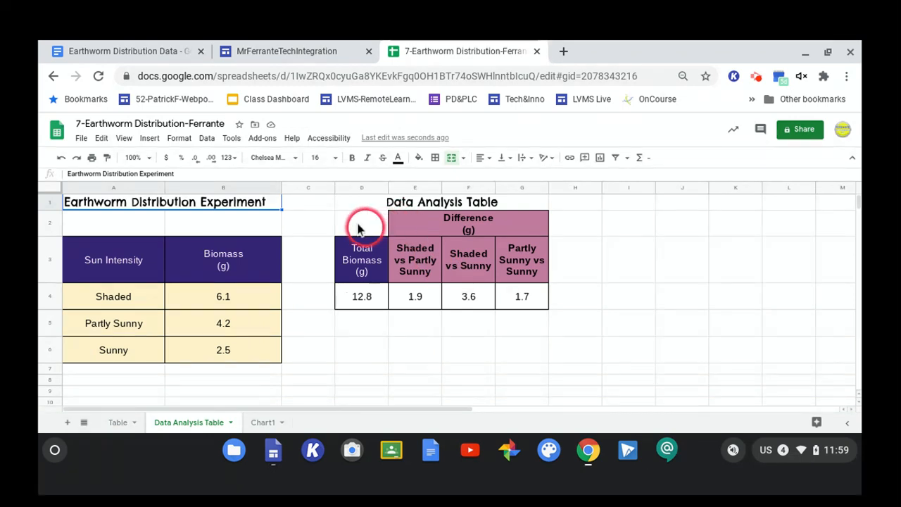
{"action": "left_click", "coordinate": [381, 243]}
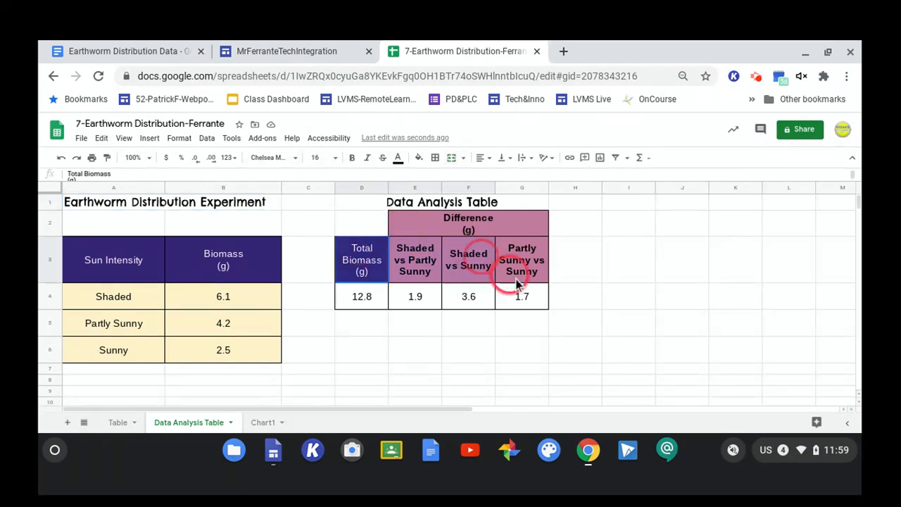
{"action": "left_click", "coordinate": [536, 304], "text": "shift"}
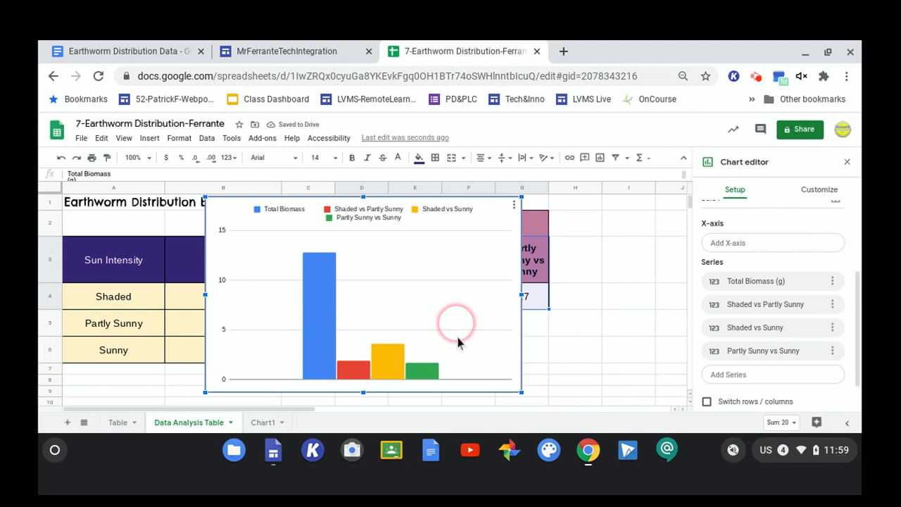
{"action": "left_click", "coordinate": [436, 312]}
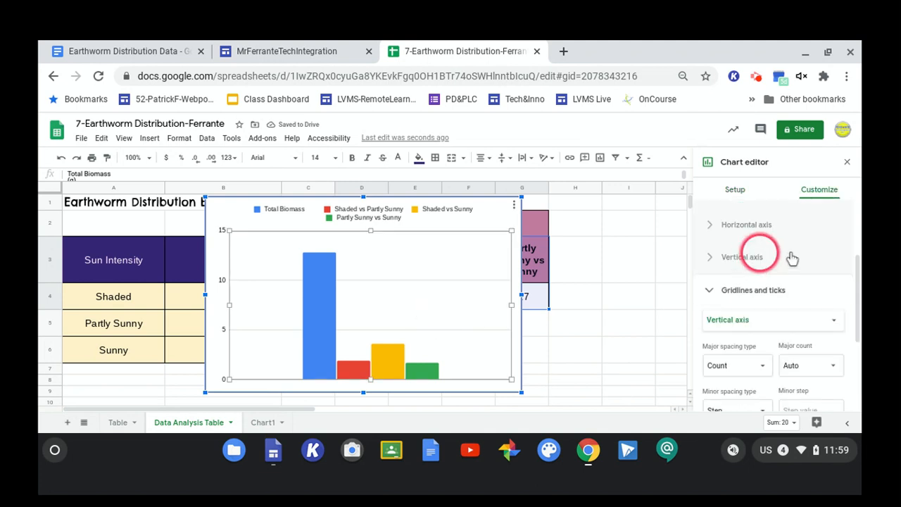
Examine the chart editor's Setup and Customize options, including the Chart style section.
{"action": "left_click", "coordinate": [760, 185]}
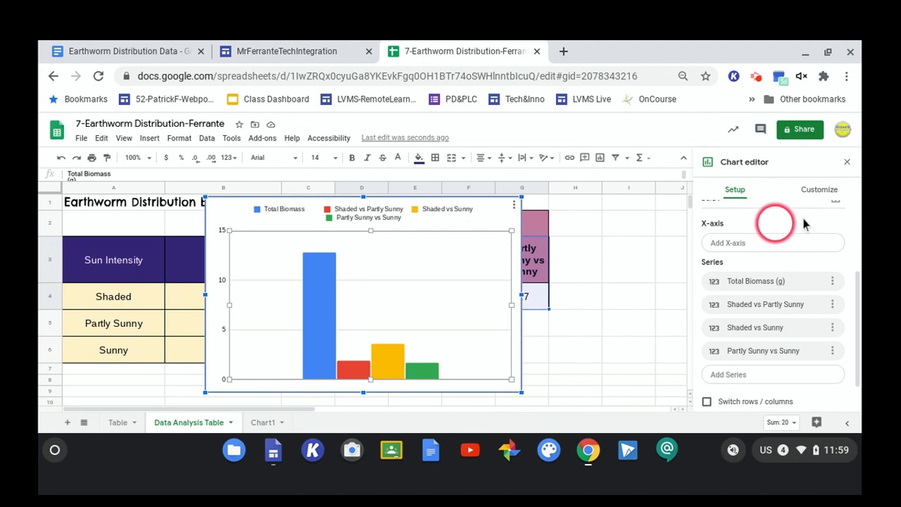
{"action": "left_click", "coordinate": [816, 190]}
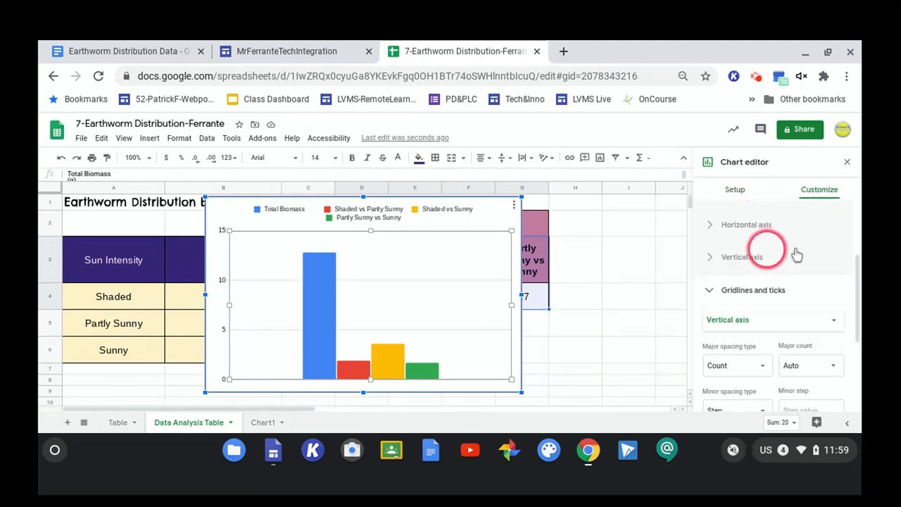
{"action": "left_click", "coordinate": [713, 290]}
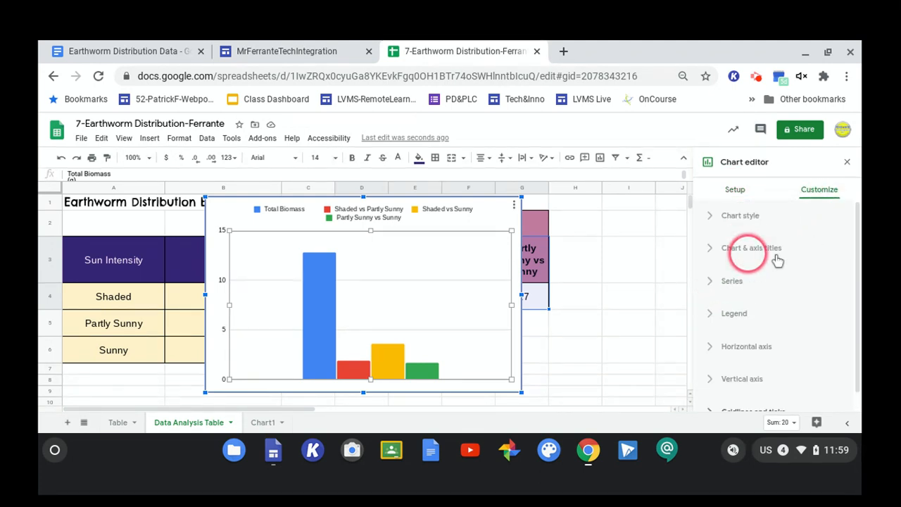
{"action": "left_click", "coordinate": [743, 216]}
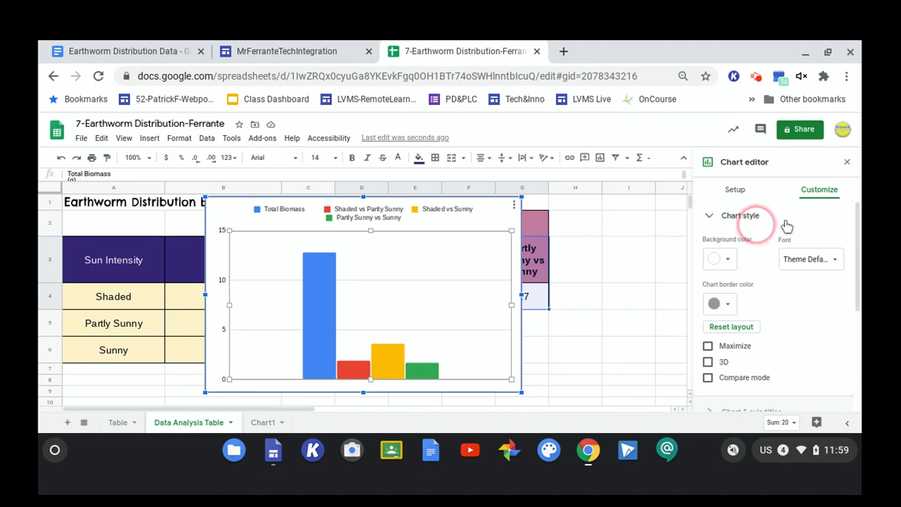
{"action": "scroll", "coordinate": [815, 232], "scroll_direction": "down", "scroll_amount": 3}
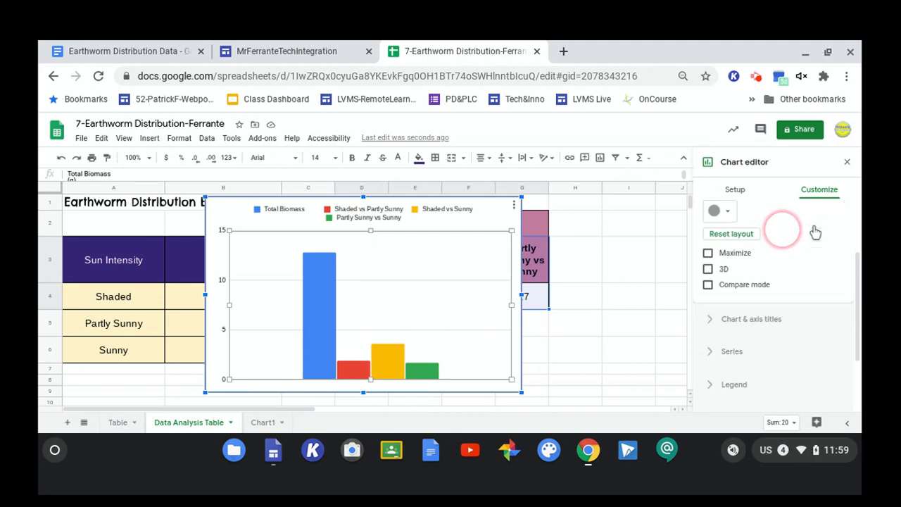
{"action": "scroll", "coordinate": [815, 232], "scroll_direction": "up", "scroll_amount": 3}
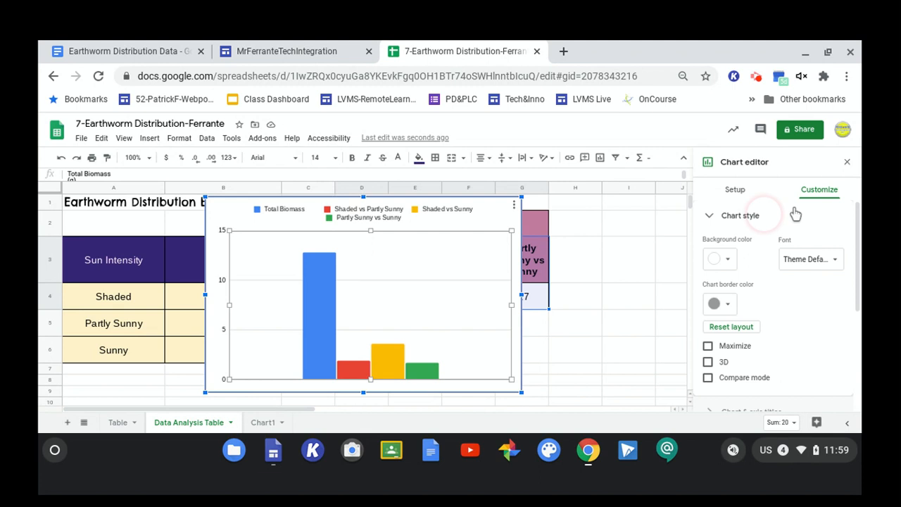
{"action": "left_click", "coordinate": [732, 188]}
{"action": "left_click", "coordinate": [751, 185]}
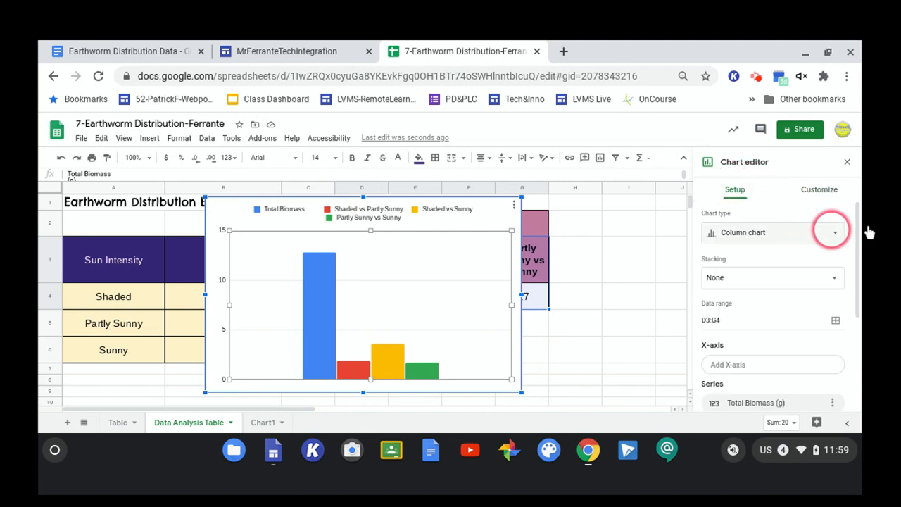
Change the chart type to Pie chart.
{"action": "left_click", "coordinate": [835, 232]}
{"action": "scroll", "coordinate": [839, 258], "scroll_direction": "down", "scroll_amount": 3}
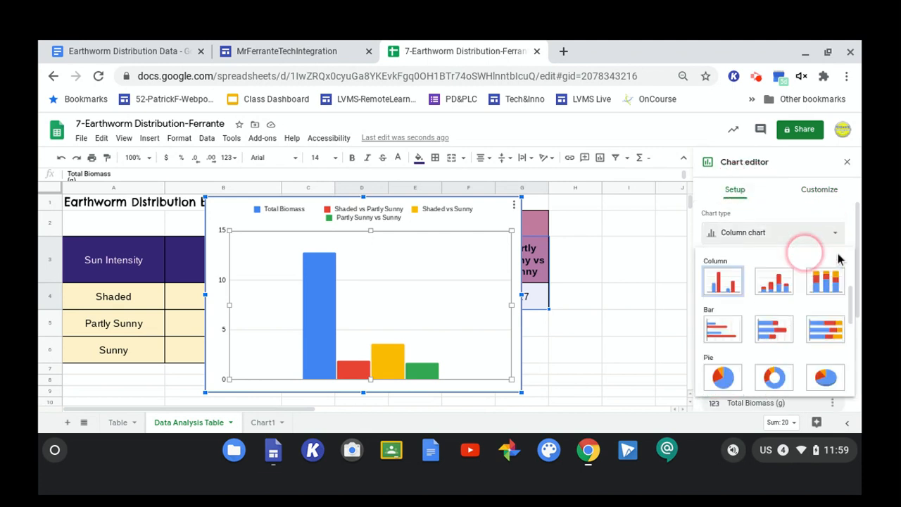
{"action": "scroll", "coordinate": [810, 295], "scroll_direction": "down", "scroll_amount": 2}
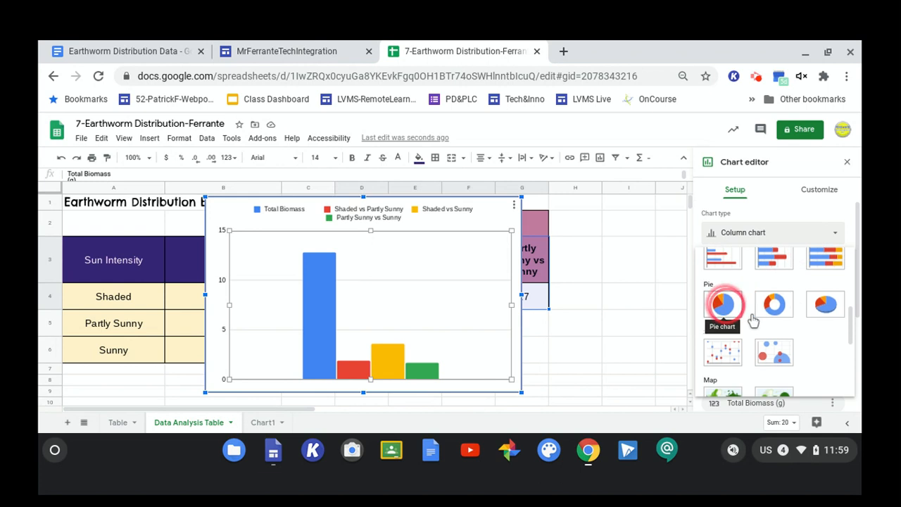
{"action": "left_click", "coordinate": [723, 304]}
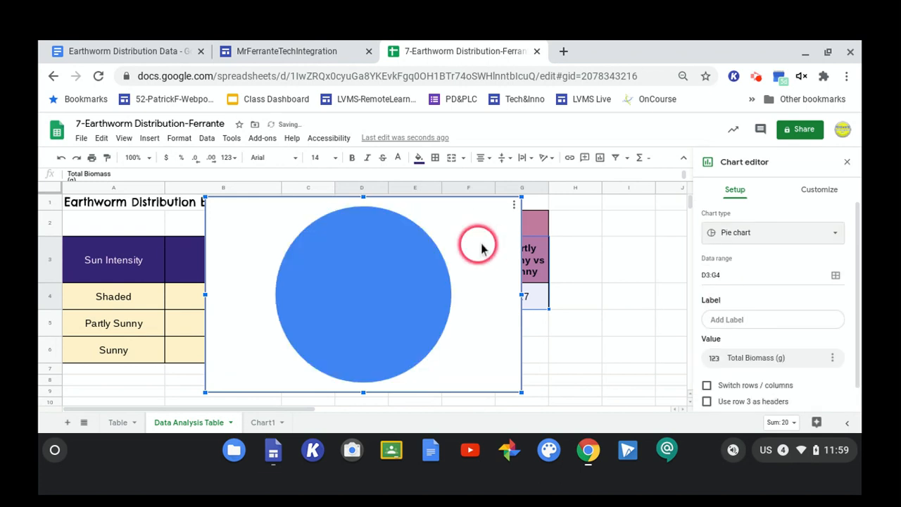
Undo the pie chart change and delete the chart.
{"action": "key", "text": "ctrl+z"}
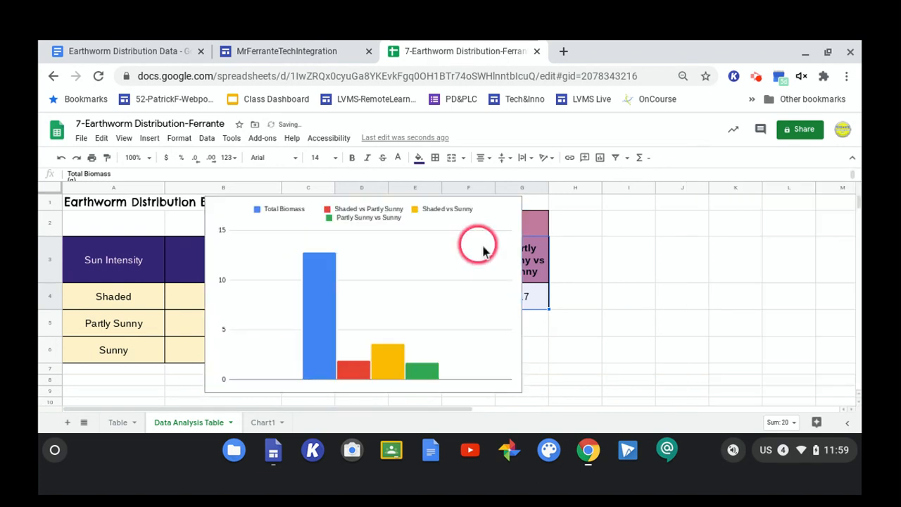
{"action": "left_click", "coordinate": [571, 317]}
{"action": "left_click", "coordinate": [491, 358]}
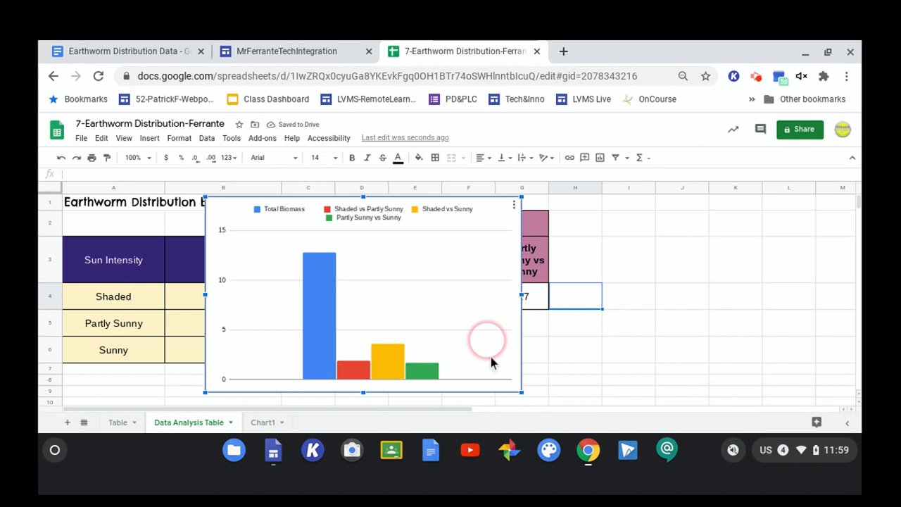
{"action": "key", "text": "Delete"}
{"action": "left_click", "coordinate": [521, 352]}
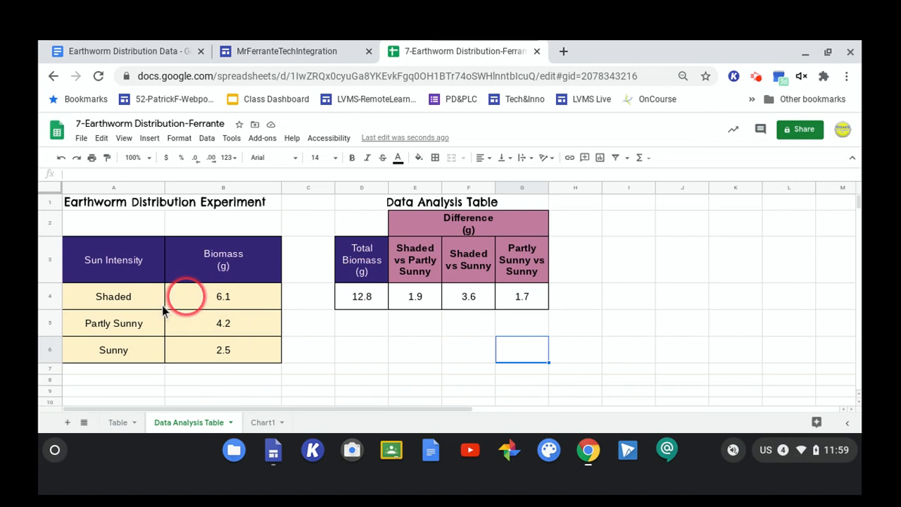
Insert a pie chart of the Biomass values in B4:B6.
{"action": "left_click_drag", "start_coordinate": [173, 303], "coordinate": [180, 373]}
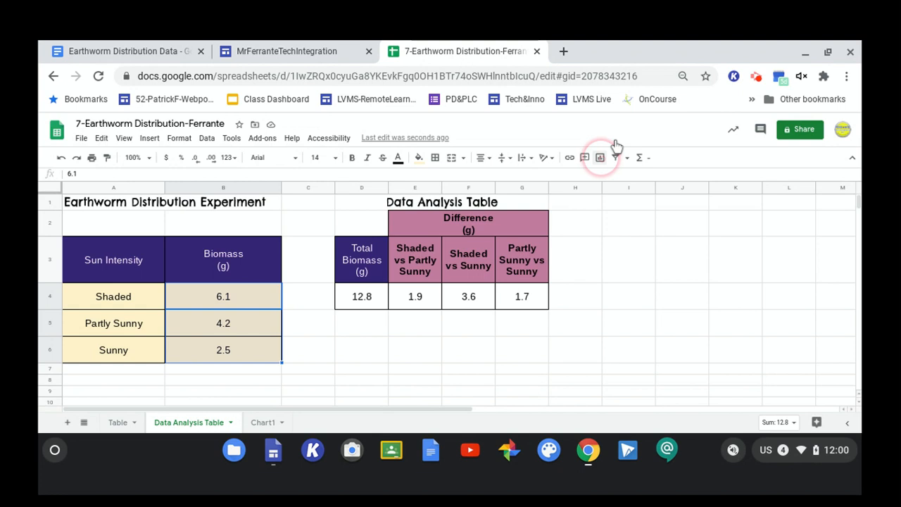
{"action": "left_click", "coordinate": [600, 157]}
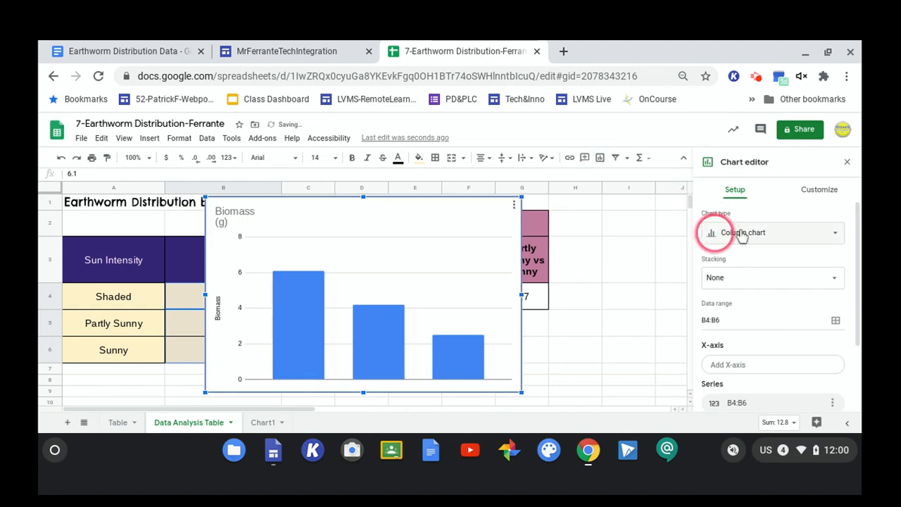
{"action": "left_click", "coordinate": [715, 232]}
{"action": "left_click", "coordinate": [813, 344]}
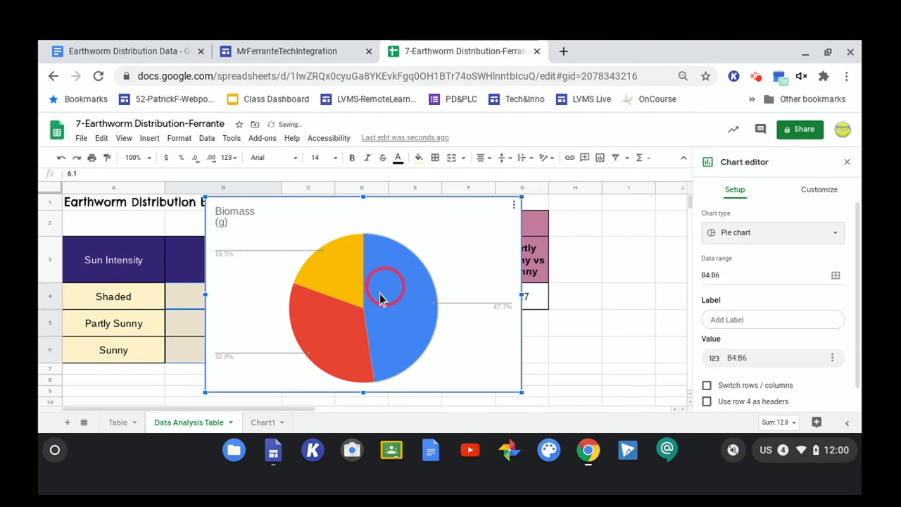
Reposition the pie chart, then move it to its own sheet.
{"action": "left_click_drag", "start_coordinate": [381, 300], "coordinate": [558, 324]}
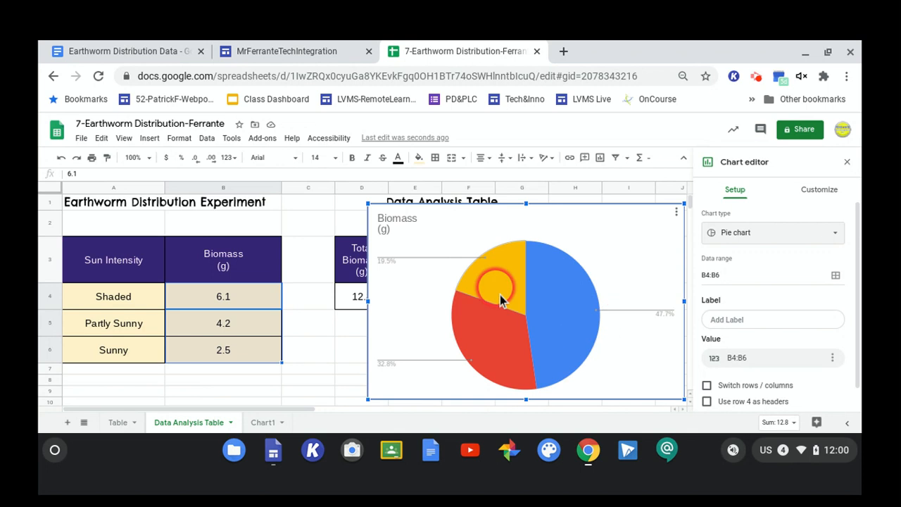
{"action": "left_click", "coordinate": [676, 212]}
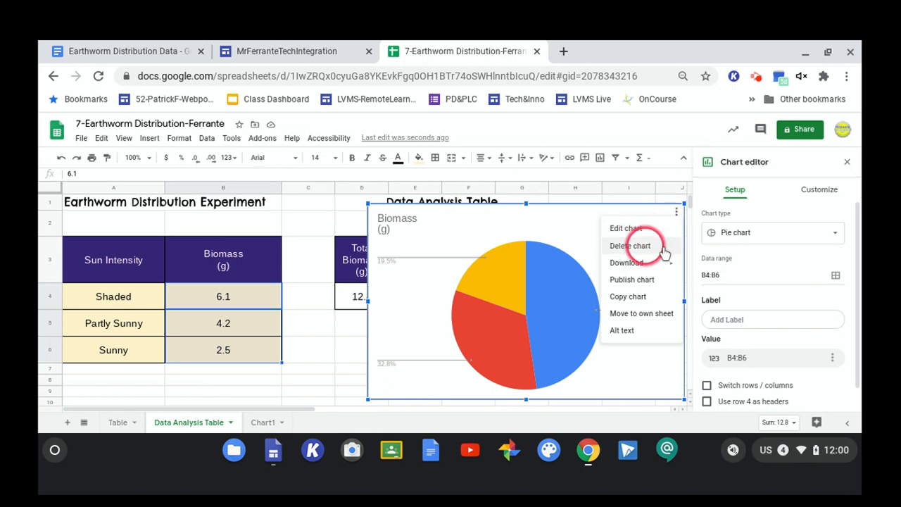
{"action": "left_click", "coordinate": [624, 315]}
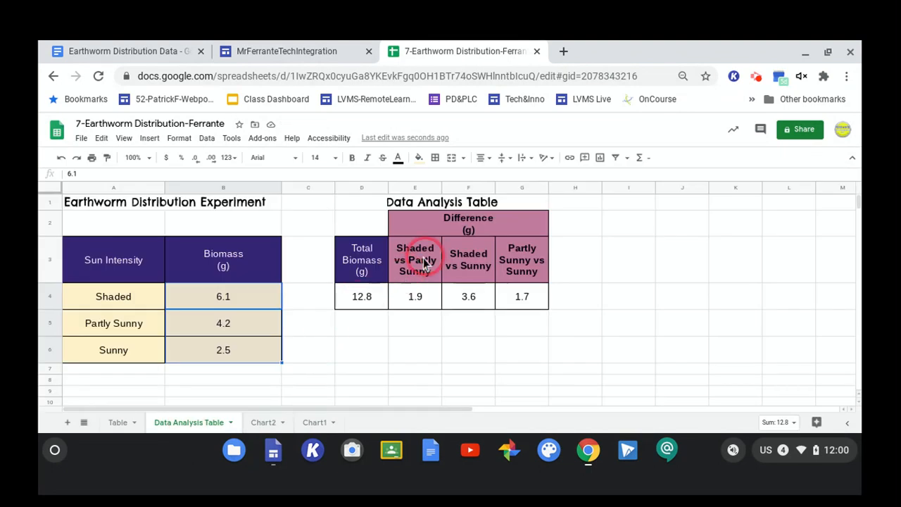
Insert a column chart of the difference columns E3:G4.
{"action": "mouse_move", "coordinate": [424, 263]}
{"action": "left_mouse_down"}
{"action": "mouse_move", "coordinate": [469, 262]}
{"action": "mouse_move", "coordinate": [538, 301]}
{"action": "left_mouse_up"}
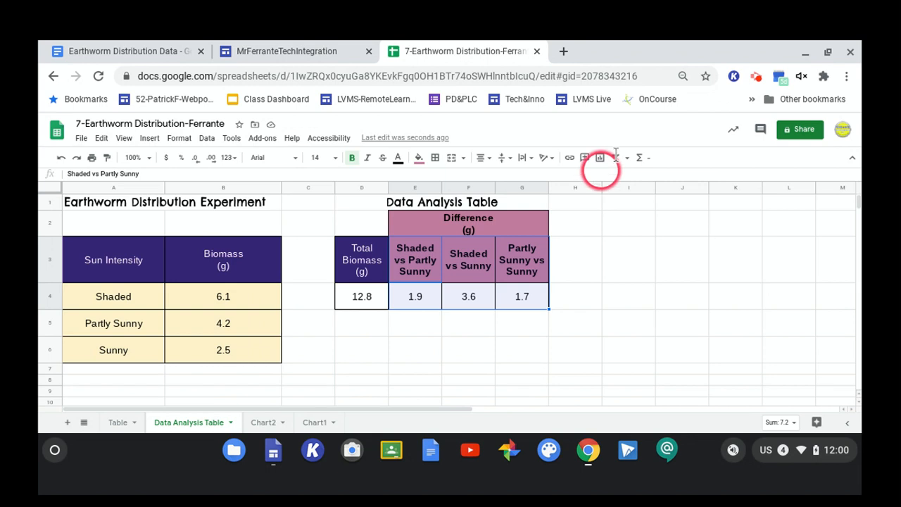
{"action": "left_click", "coordinate": [600, 157]}
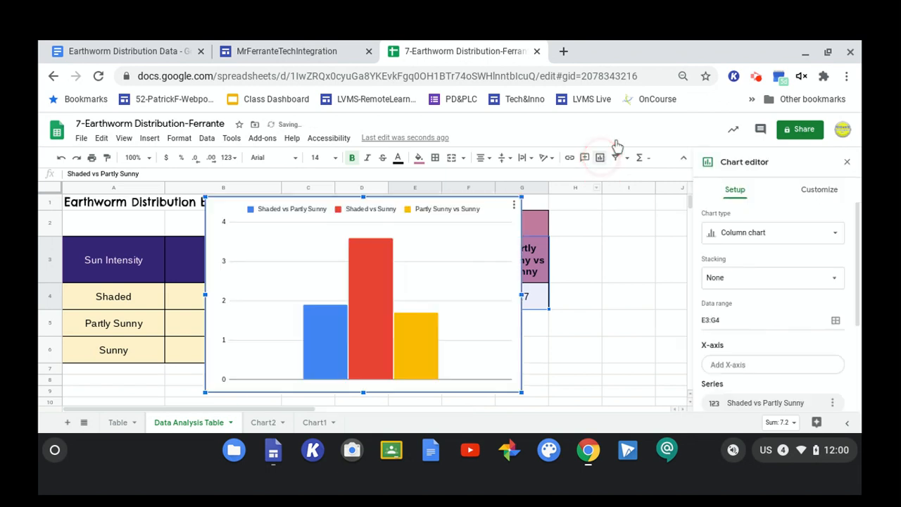
{"action": "left_click", "coordinate": [739, 239]}
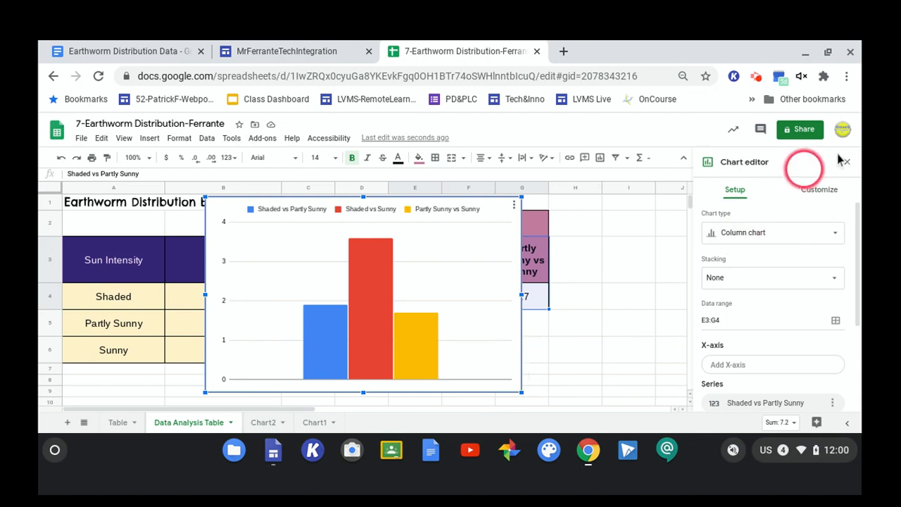
Move the difference column chart to its own sheet.
{"action": "scroll", "coordinate": [673, 257], "scroll_direction": "down", "scroll_amount": 1}
{"action": "scroll", "coordinate": [679, 260], "scroll_direction": "up", "scroll_amount": 1}
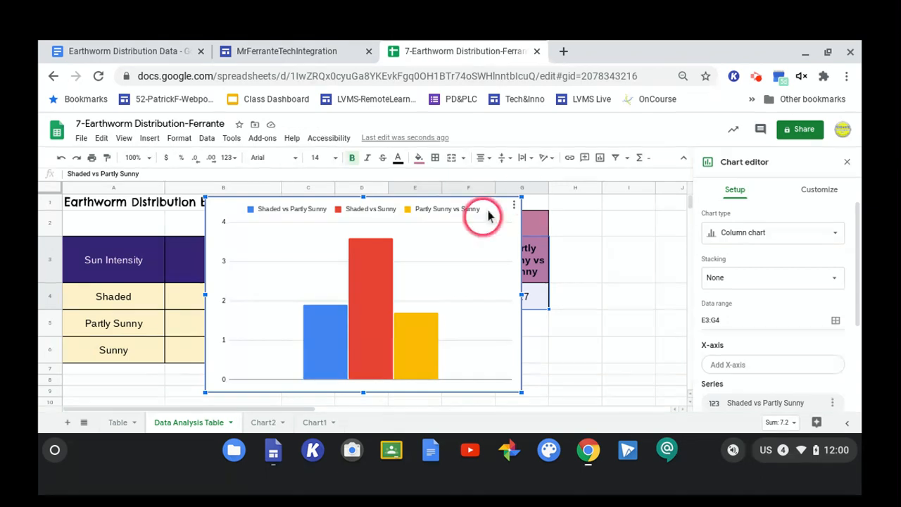
{"action": "left_click", "coordinate": [516, 204]}
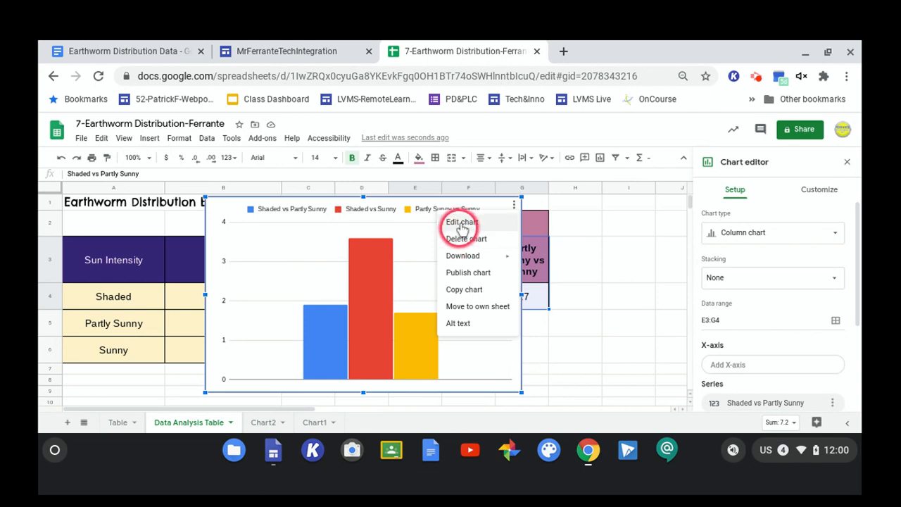
{"action": "left_click", "coordinate": [451, 311]}
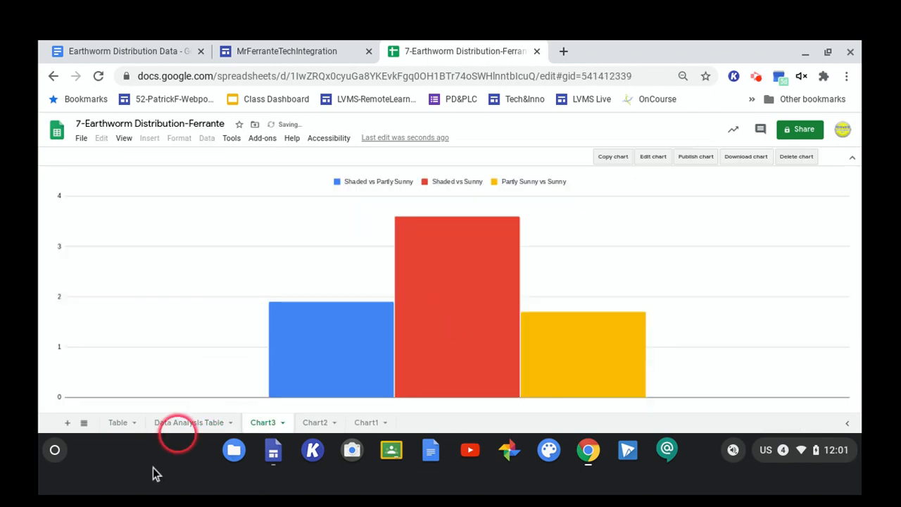
Open the Biomass pie chart sheet and set the chart's background colour to dark gray.
{"action": "left_click", "coordinate": [177, 424]}
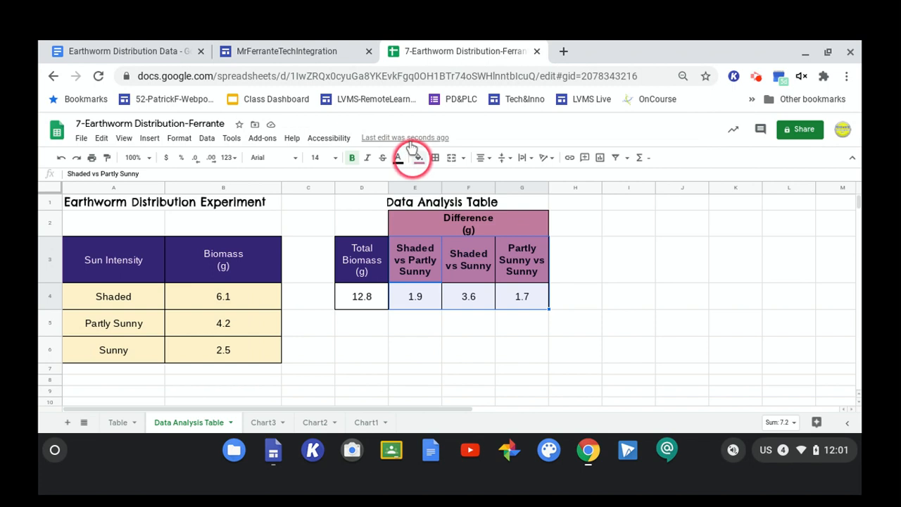
{"action": "left_click", "coordinate": [310, 421]}
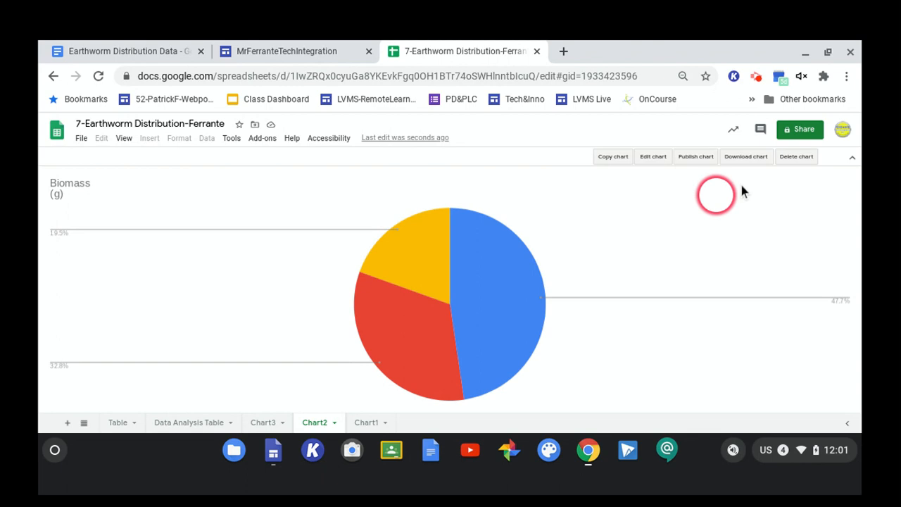
{"action": "left_click", "coordinate": [654, 156]}
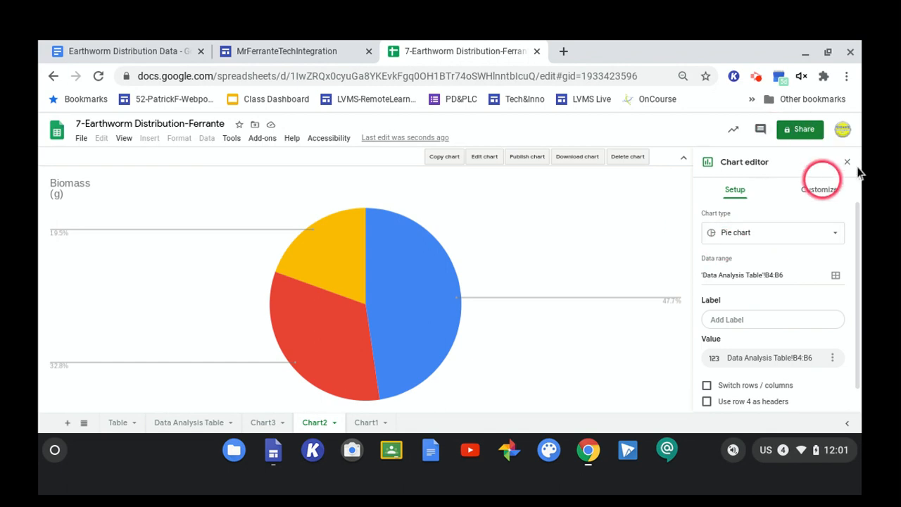
{"action": "left_click", "coordinate": [820, 187]}
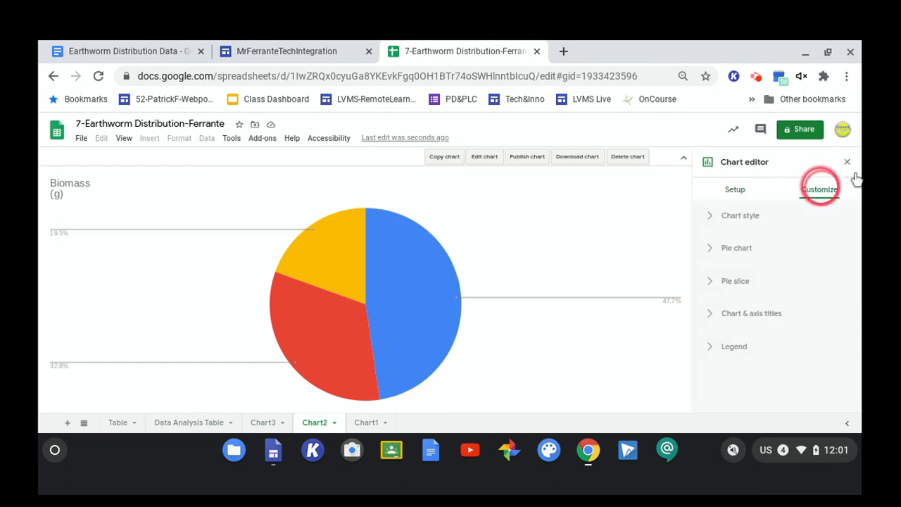
{"action": "left_click", "coordinate": [728, 213]}
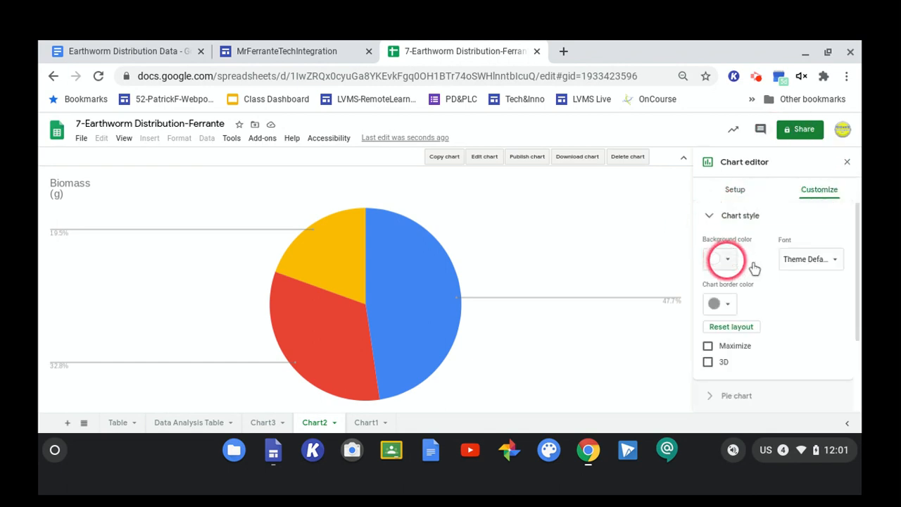
{"action": "left_click", "coordinate": [726, 260]}
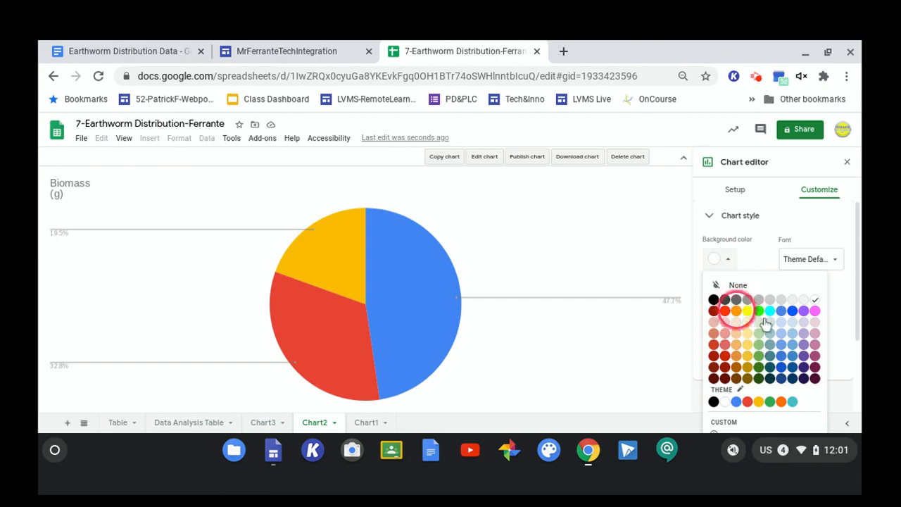
{"action": "left_click", "coordinate": [737, 299]}
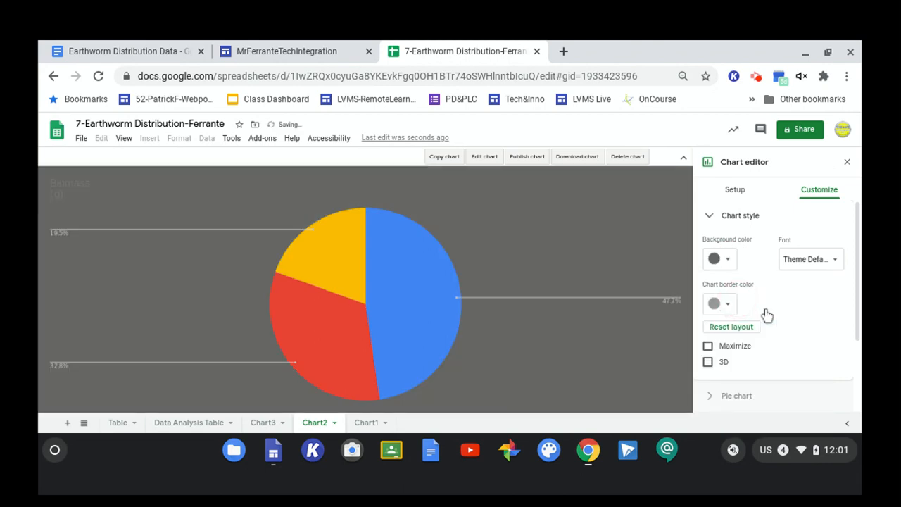
{"action": "left_click", "coordinate": [572, 228]}
{"action": "left_click", "coordinate": [758, 71]}
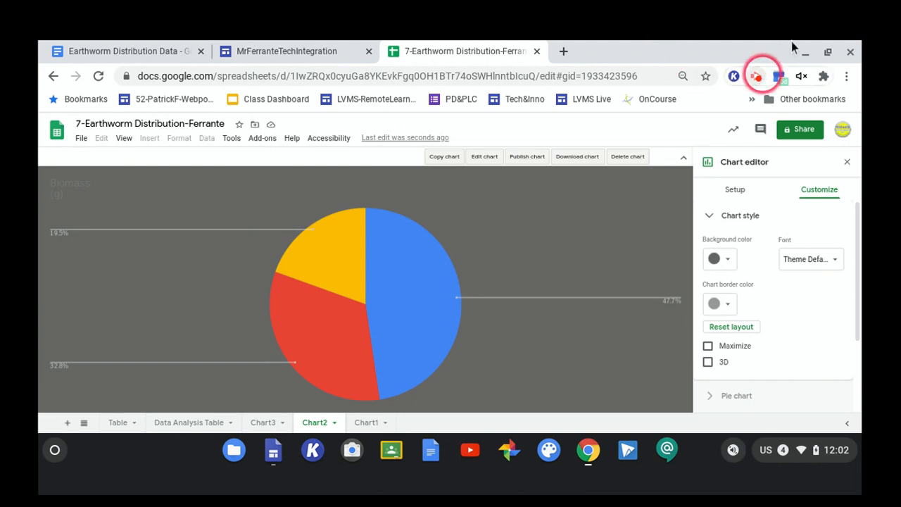